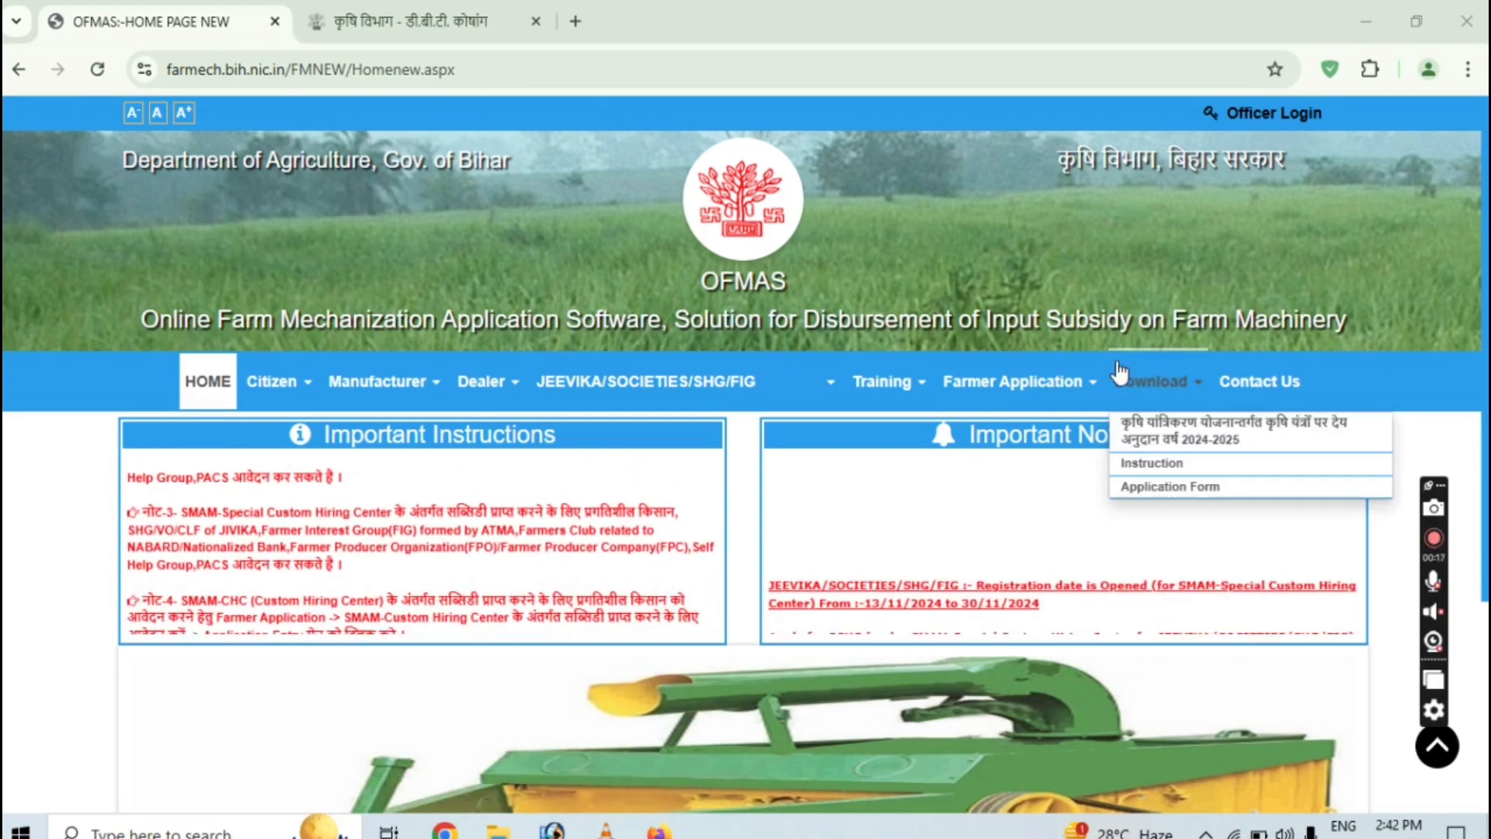
Step: Reveal the Farmer Application and Download menu items, including the 2024–2025 subsidy notice
mouse_move(977, 400)
mouse_move(1033, 421)
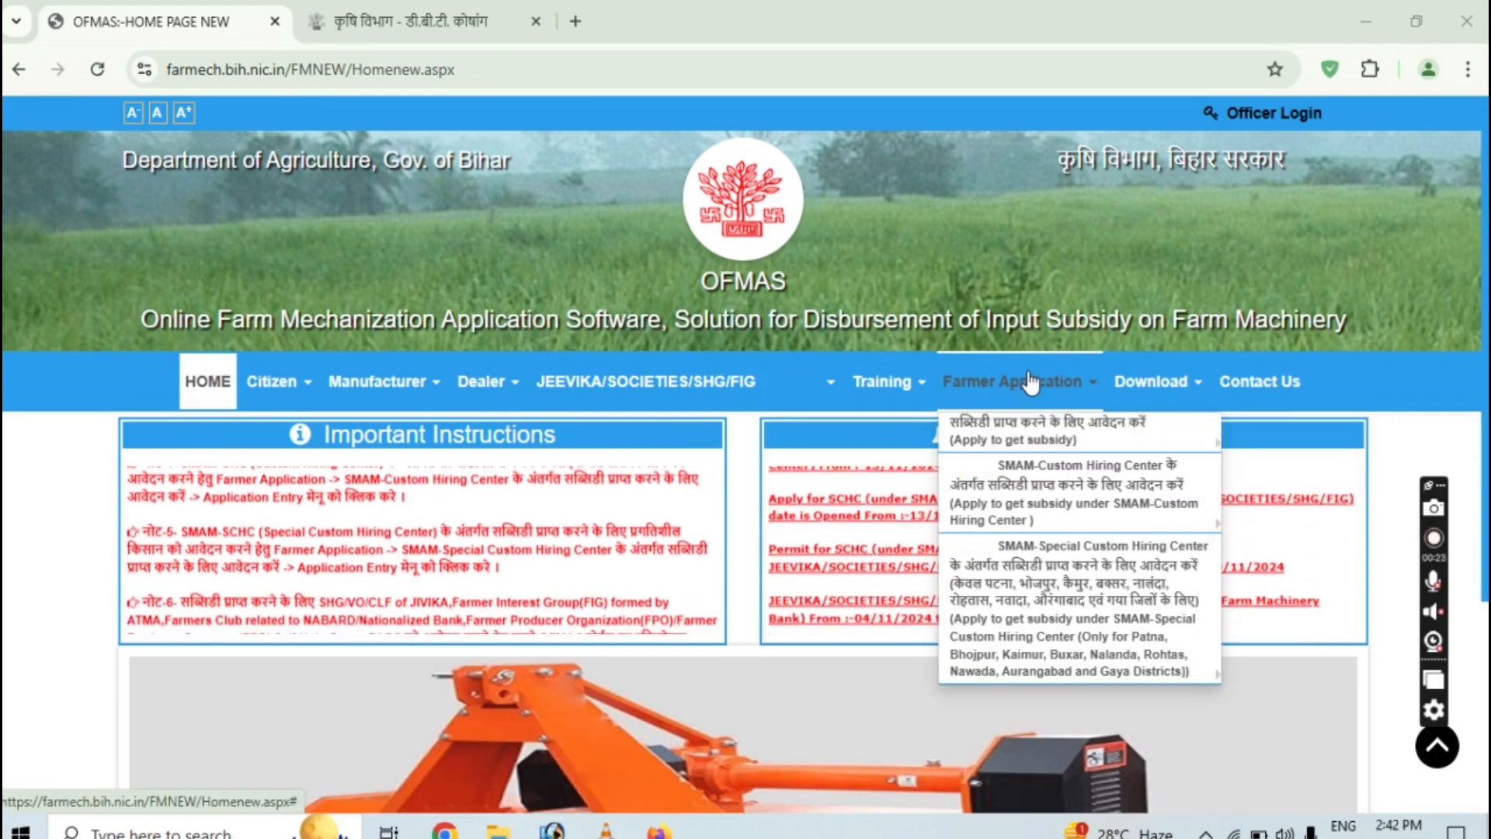
mouse_move(1169, 391)
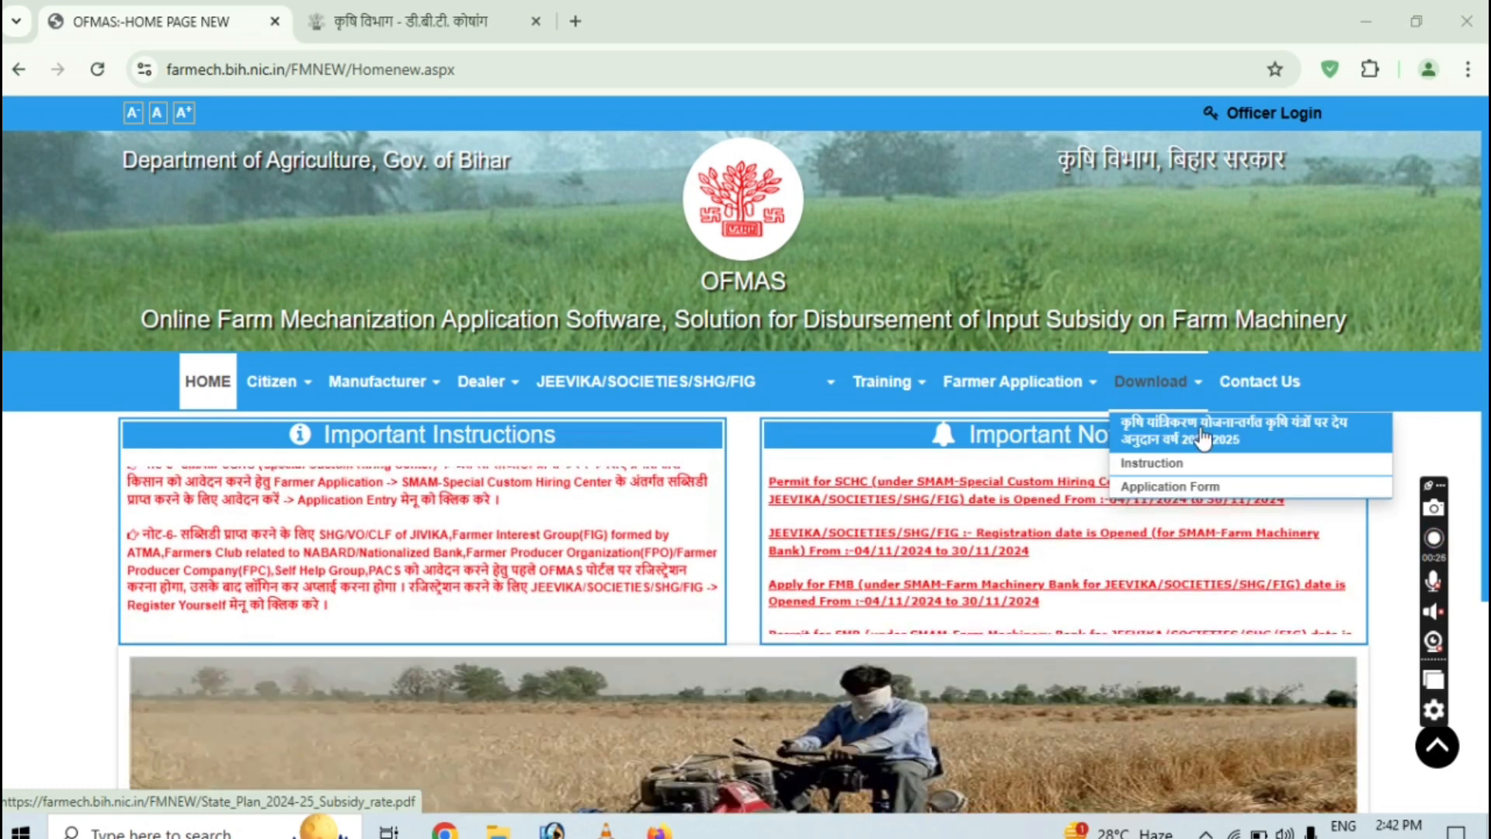
Step: Read State_Plan_2024-25_Subsidy_rate.pdf enlarged, then return to OFMAS's Farmer Application options
left_click(1237, 439)
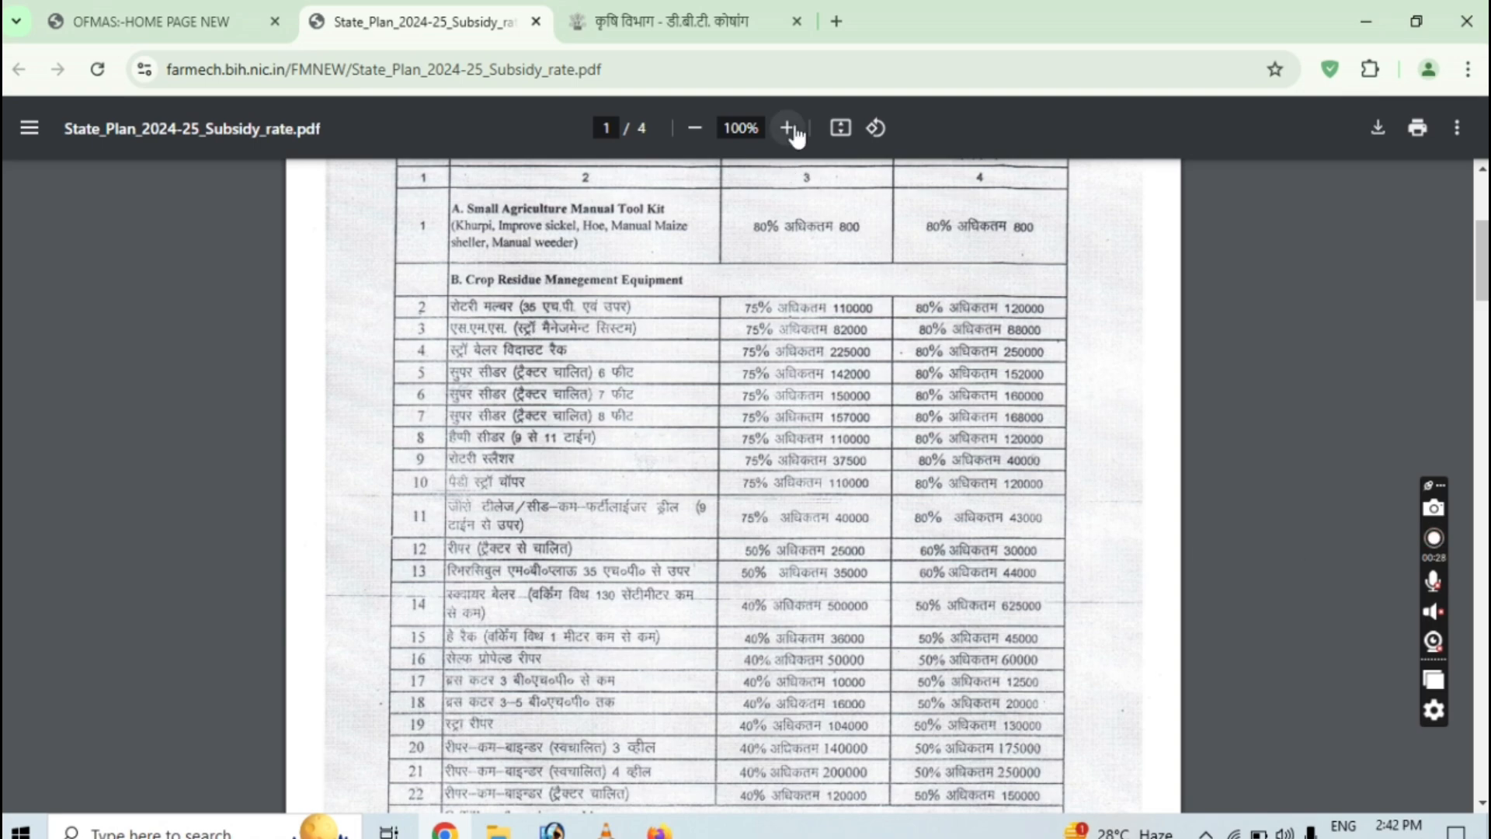
left_click(789, 128)
left_click(788, 128)
left_click(789, 127)
left_click(788, 127)
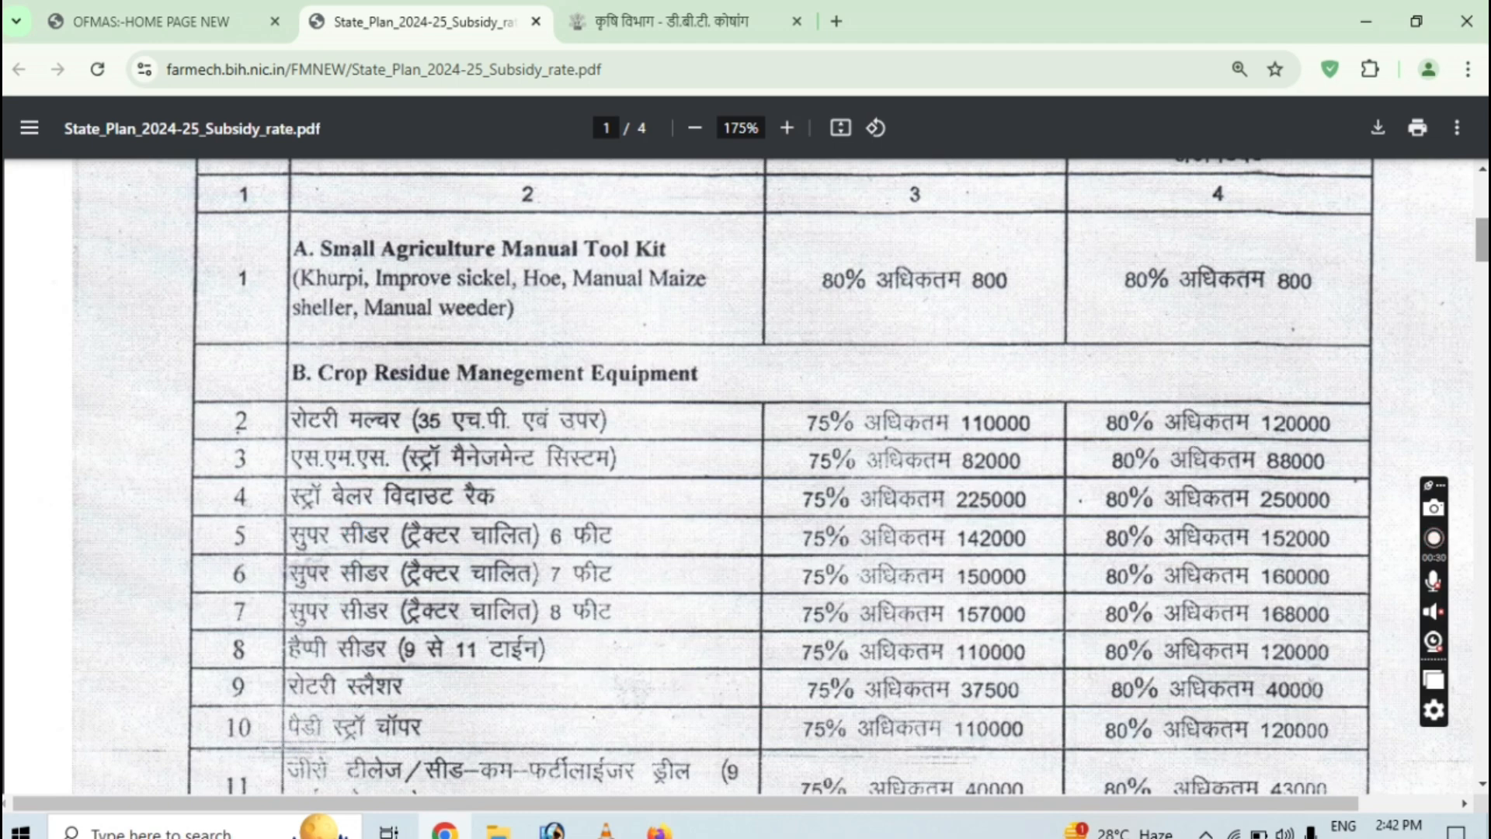
left_click_drag(1483, 241, 1482, 338)
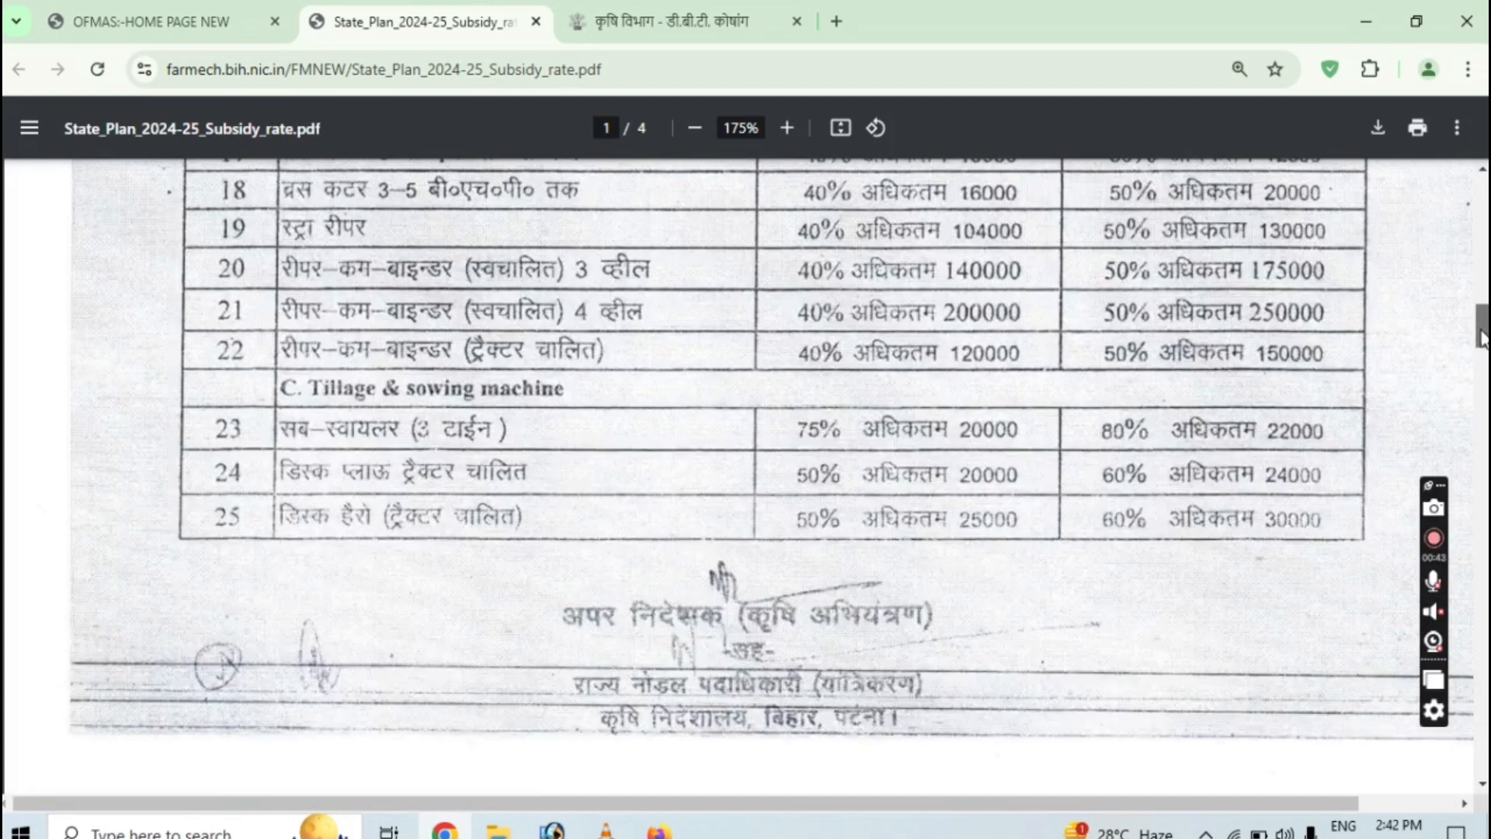
left_click(155, 21)
left_click(1014, 382)
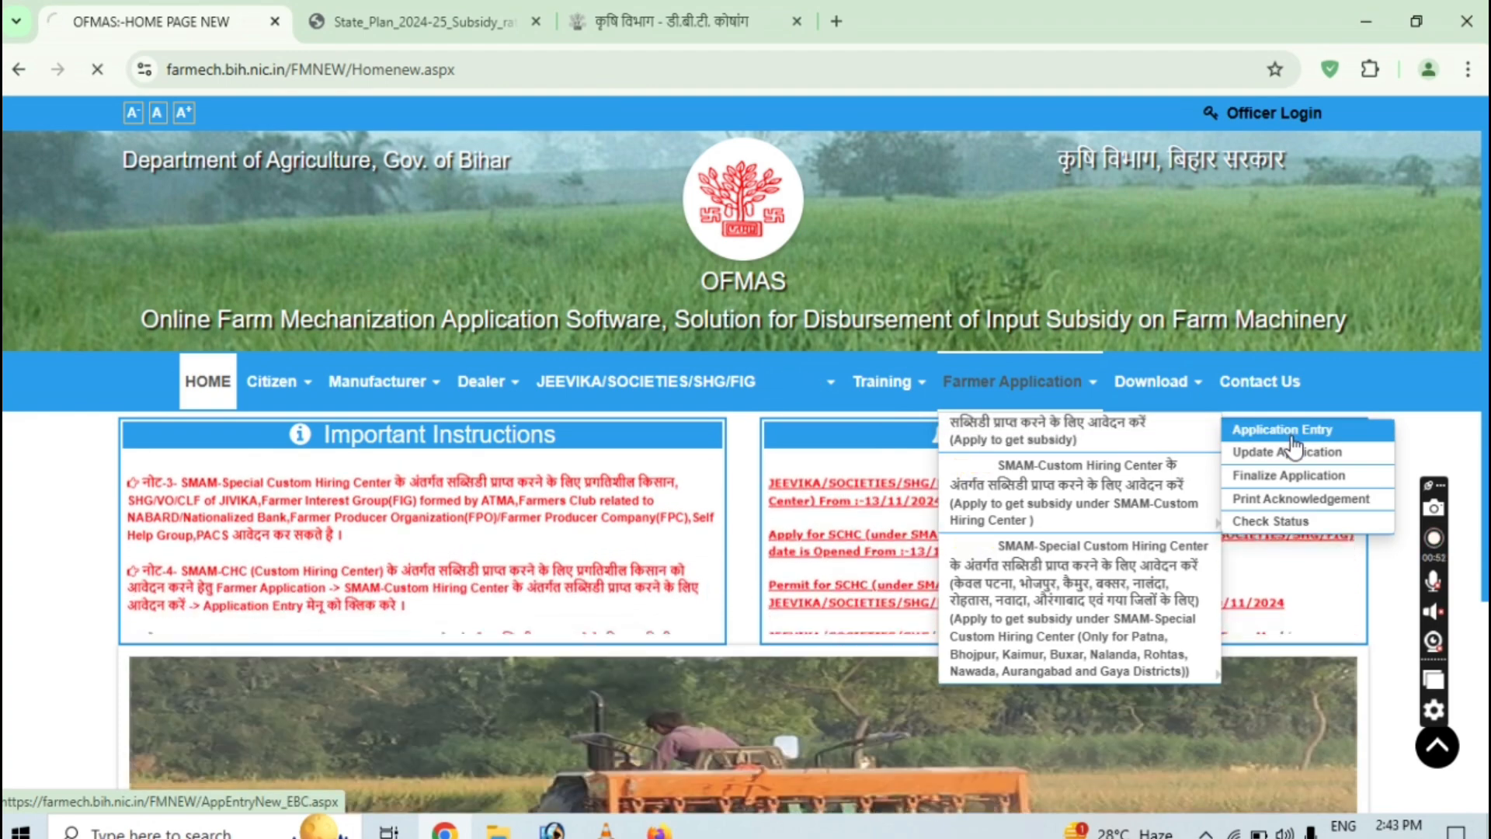
Step: Open the Application Entry Form and place the cursor in the Registration ID field
left_click(1292, 444)
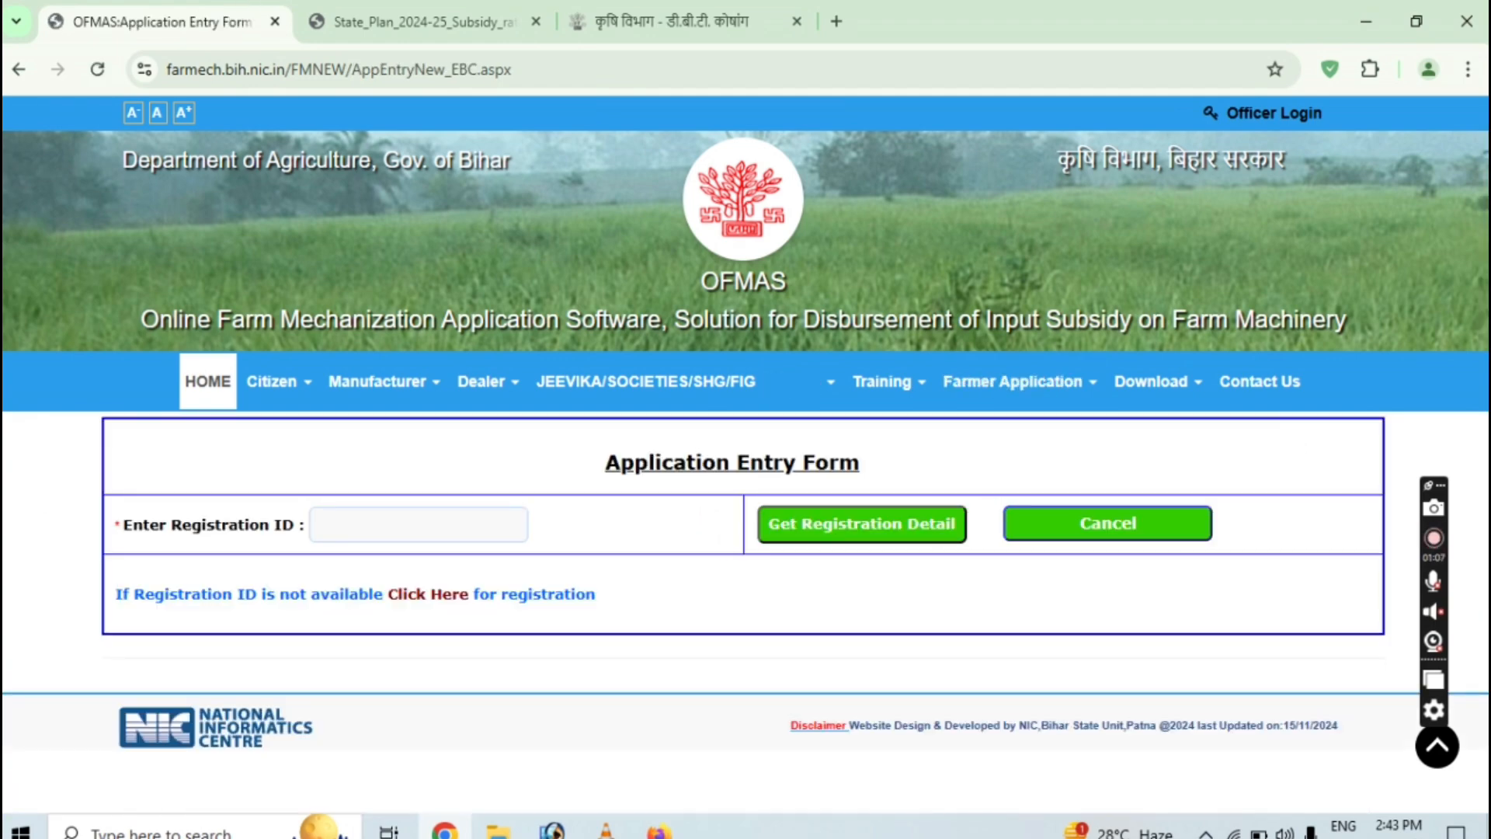
left_click_drag(116, 524, 295, 524)
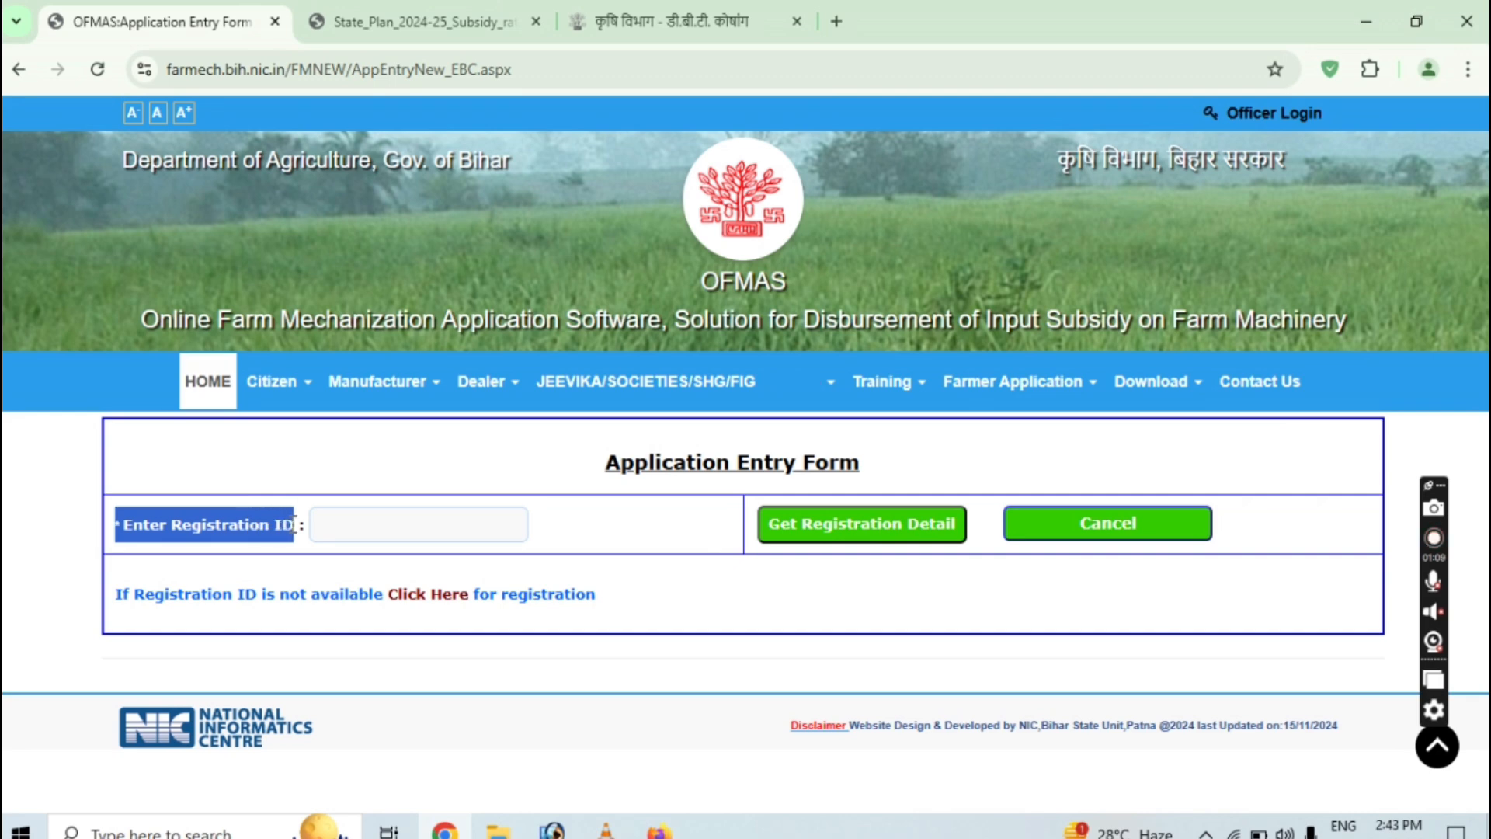
left_click_drag(608, 463, 876, 459)
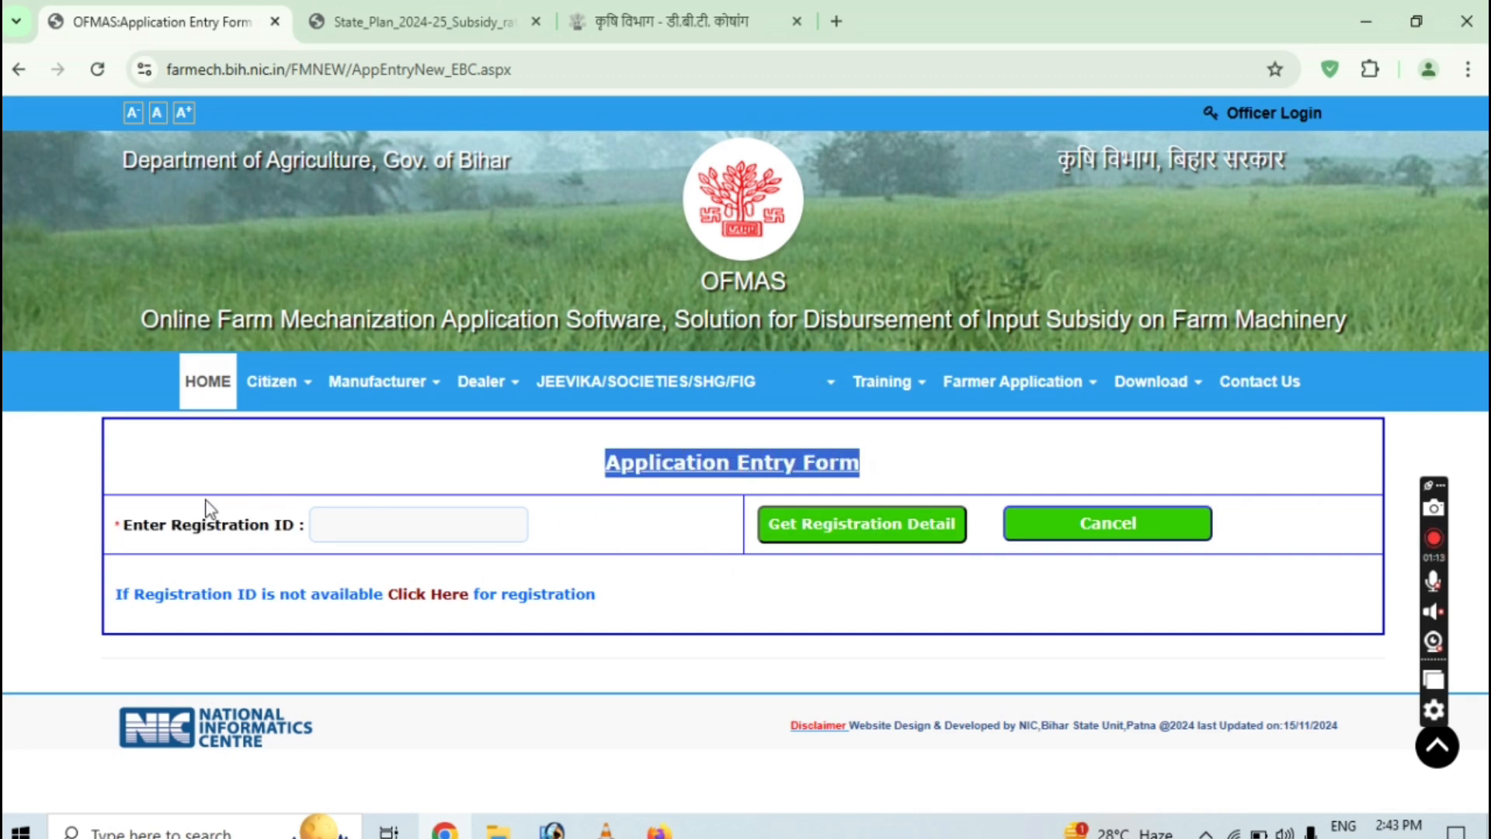
left_click_drag(111, 540, 307, 549)
left_click(346, 512)
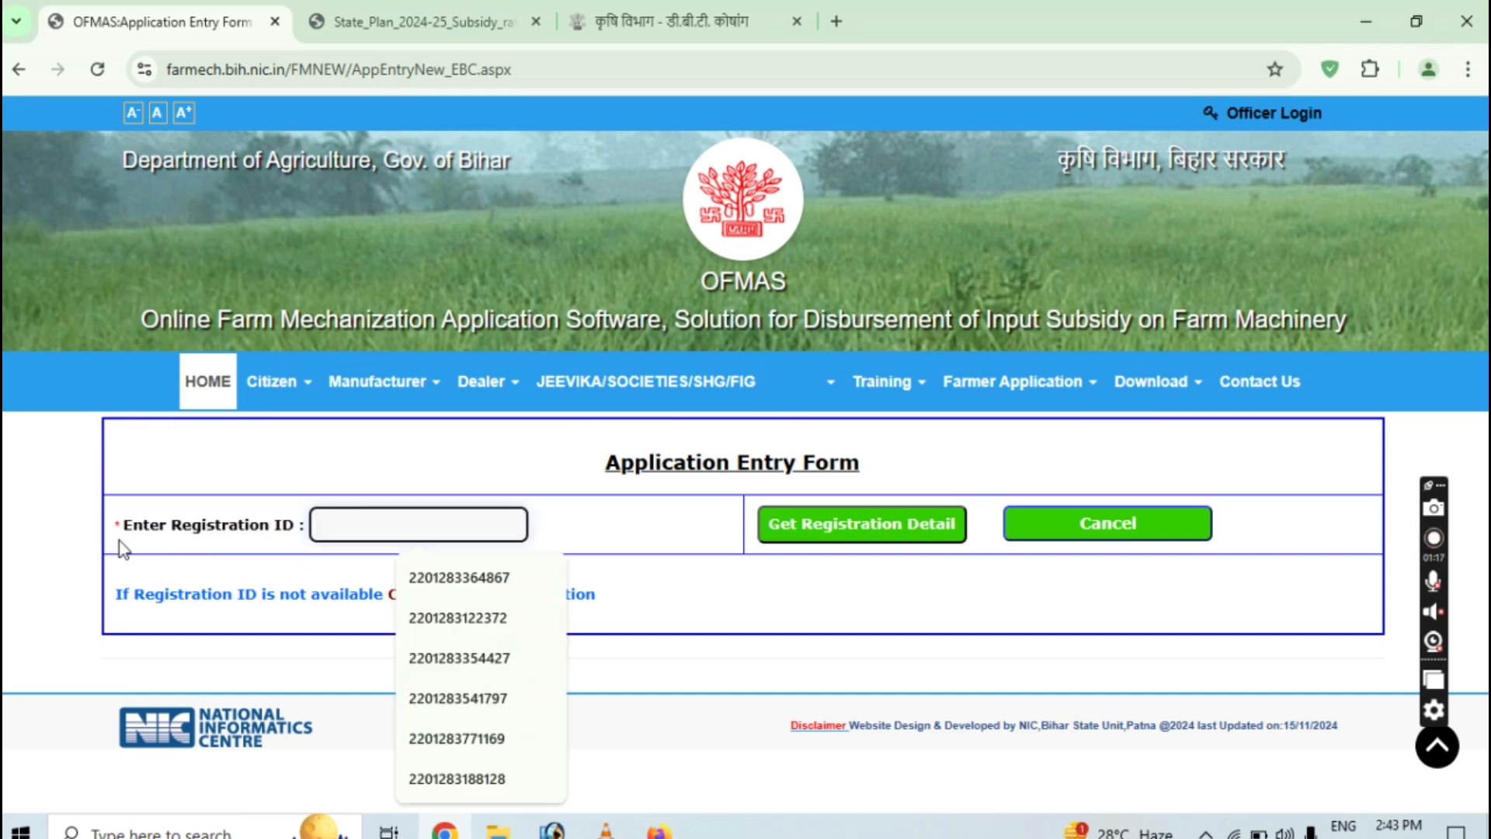
Step: Switch to the DBT Agriculture Bihar tab and select its web address
left_click_drag(128, 528, 283, 566)
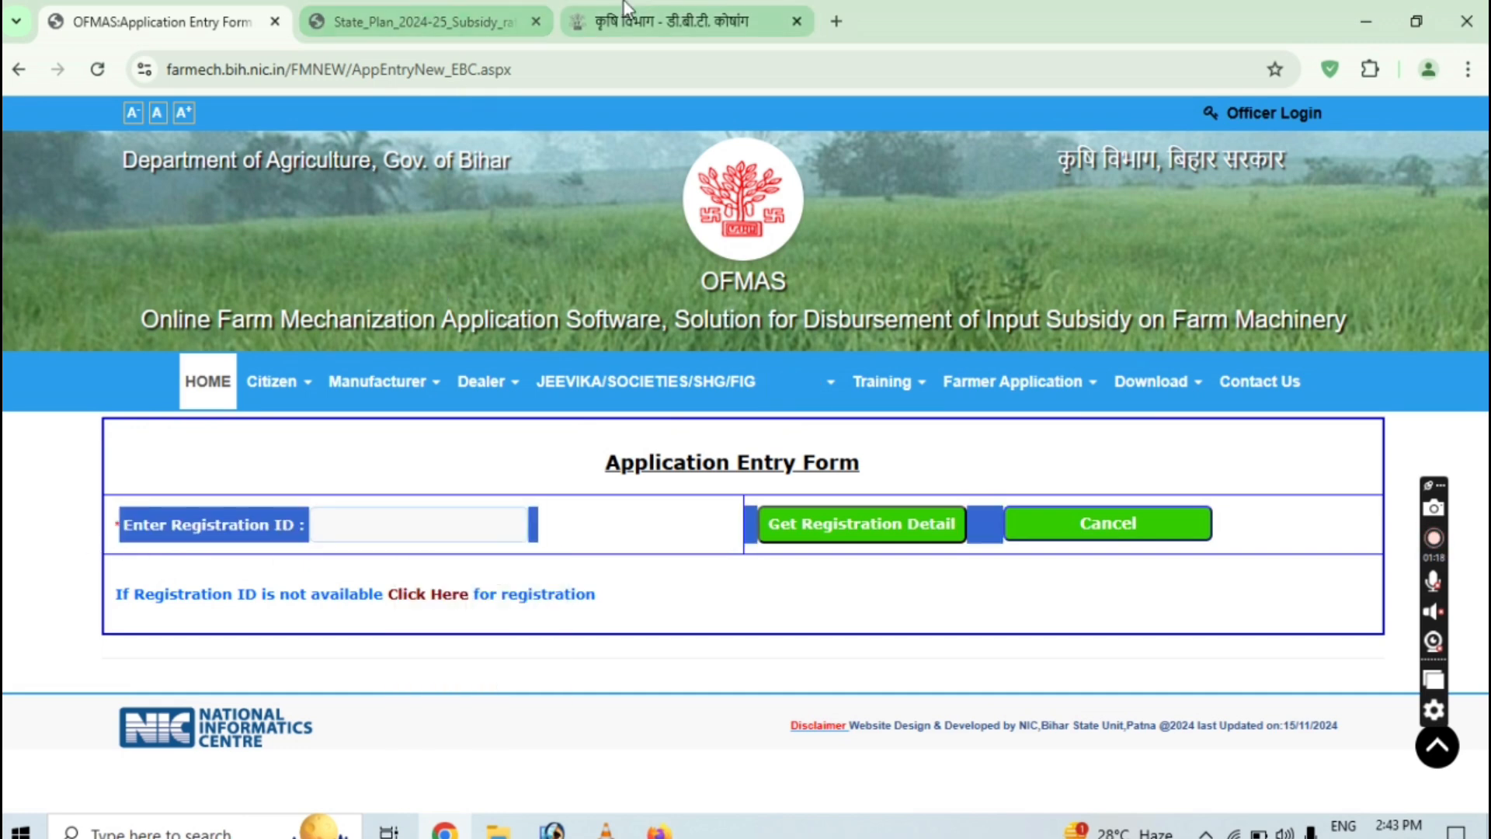
left_click(595, 29)
left_click_drag(346, 78, 105, 96)
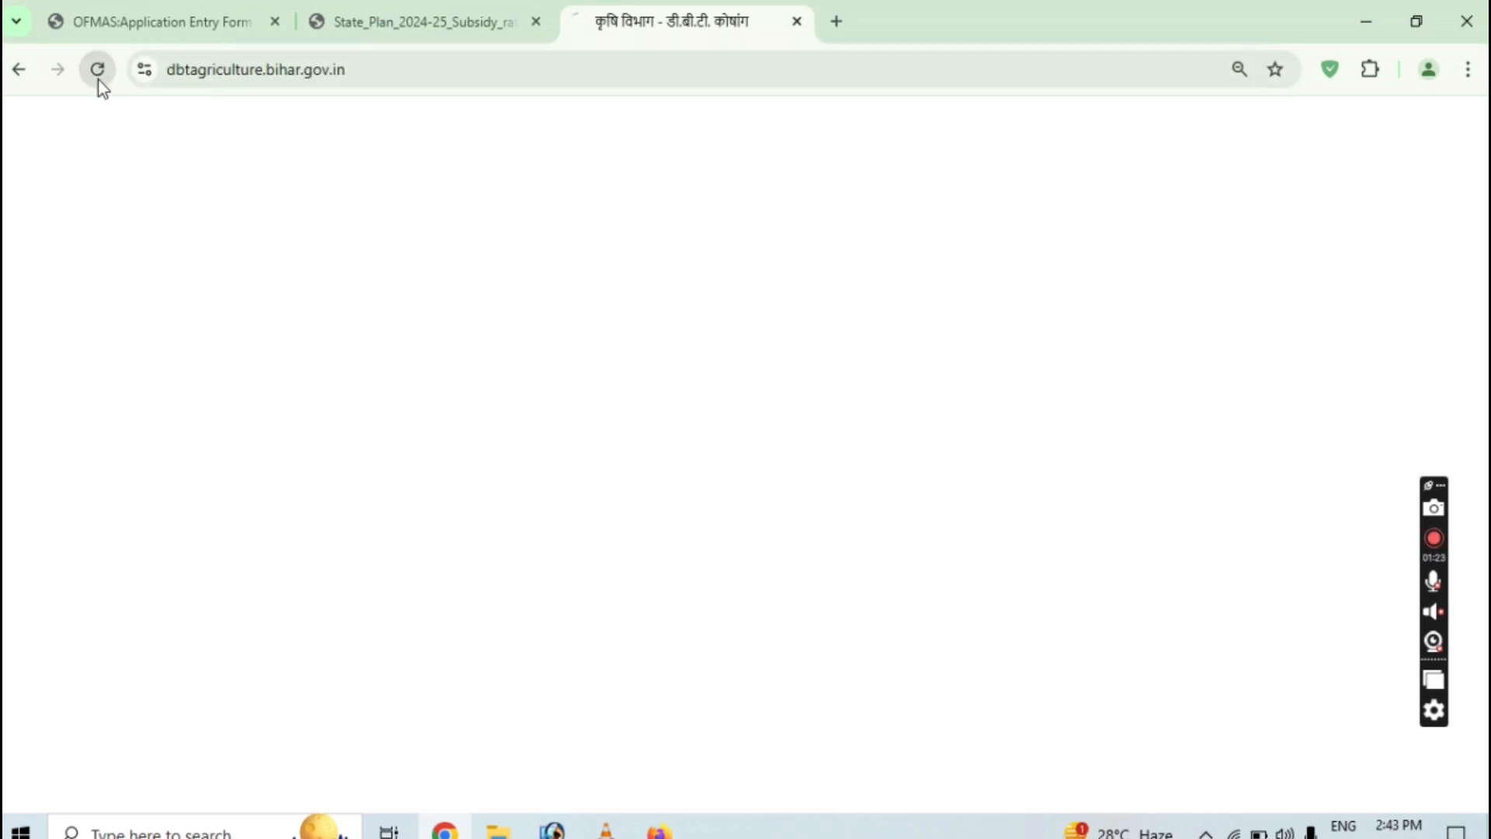
Step: Reload dbtagriculture.bihar.gov.in, open its farmer registration page, and go back to OFMAS
left_click(97, 71)
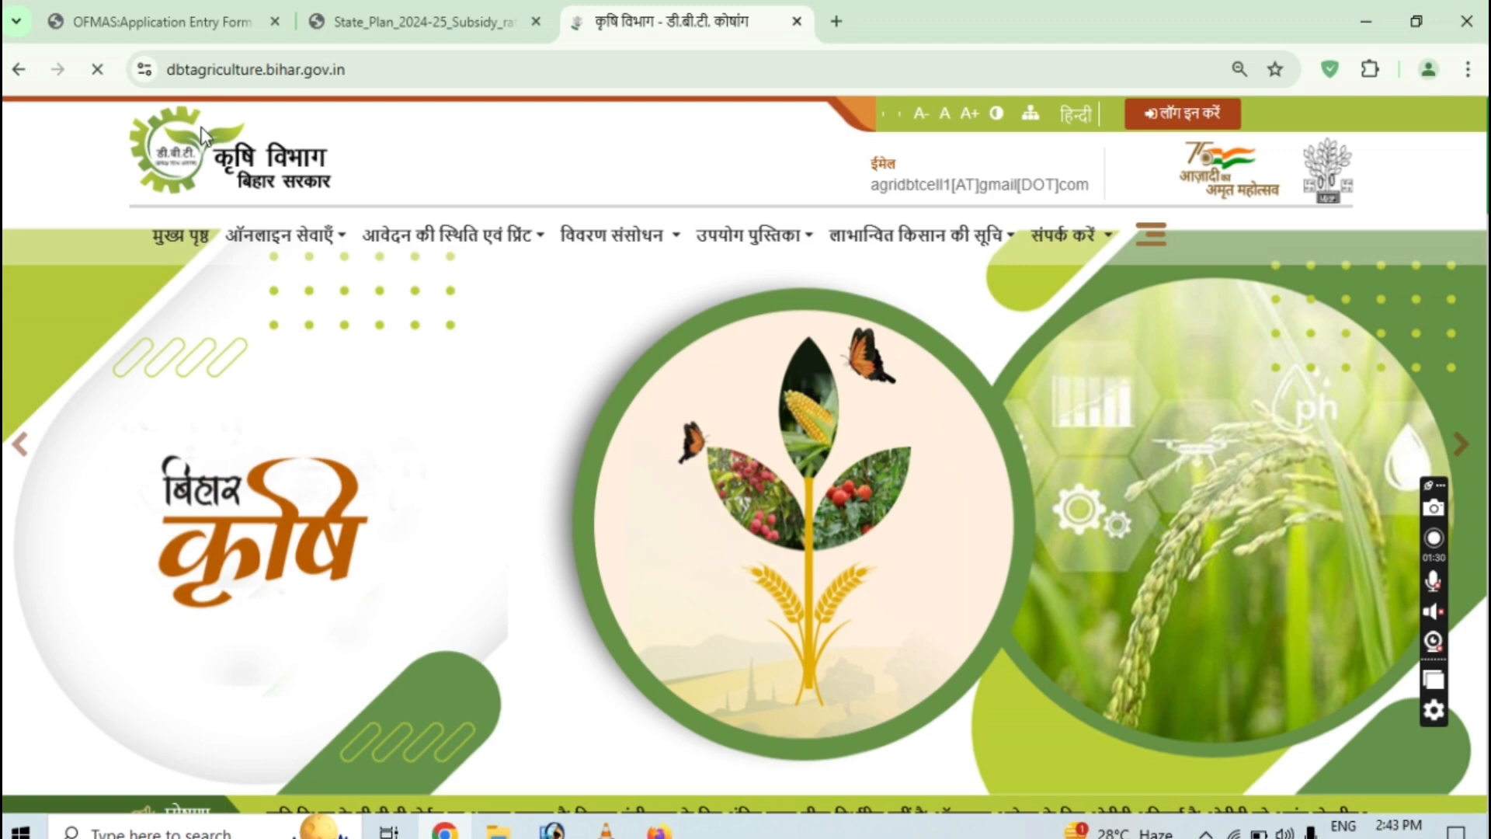
mouse_move(293, 247)
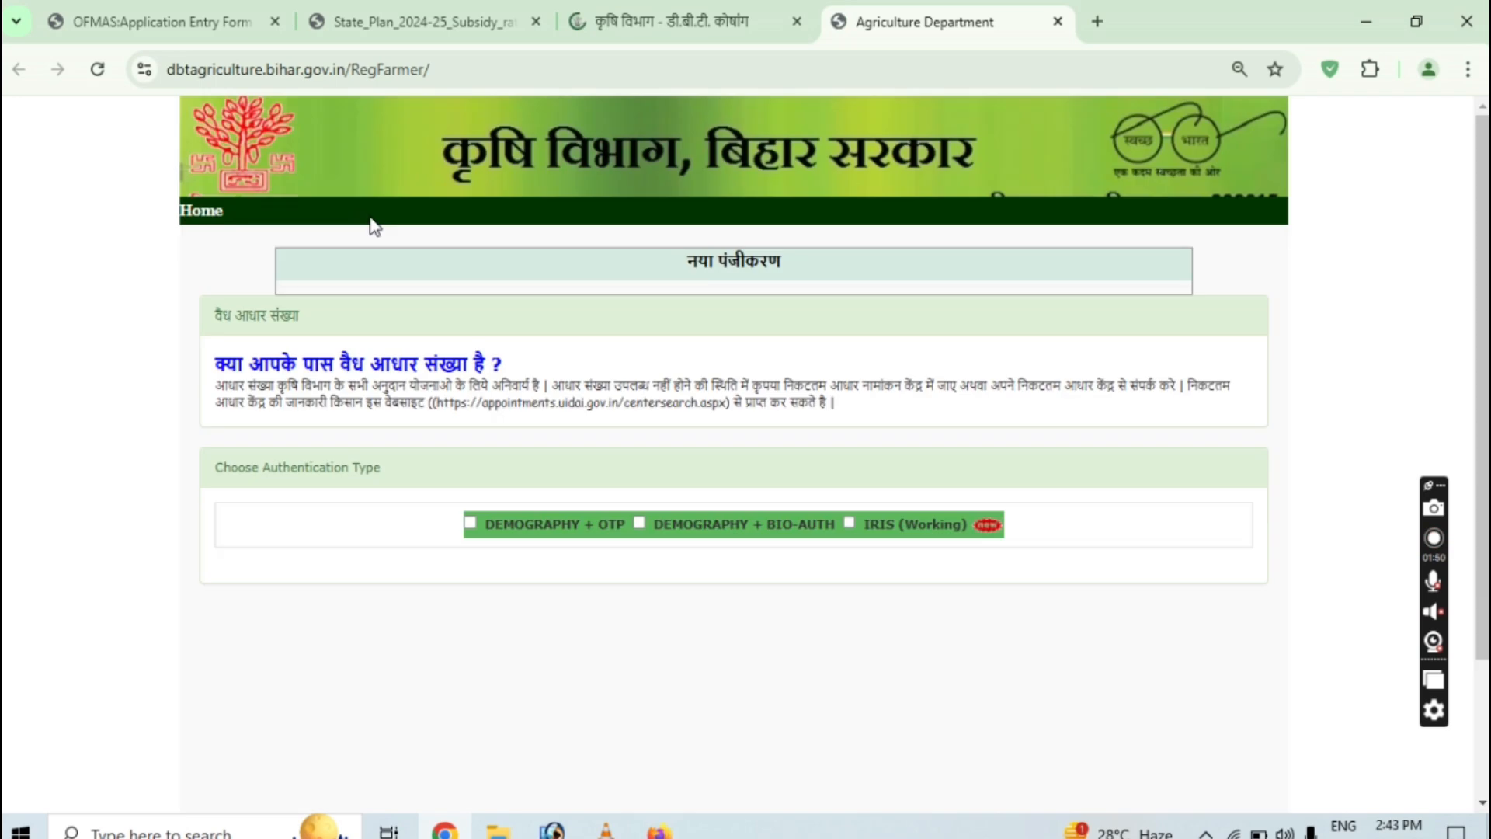
left_click_drag(508, 388, 471, 311)
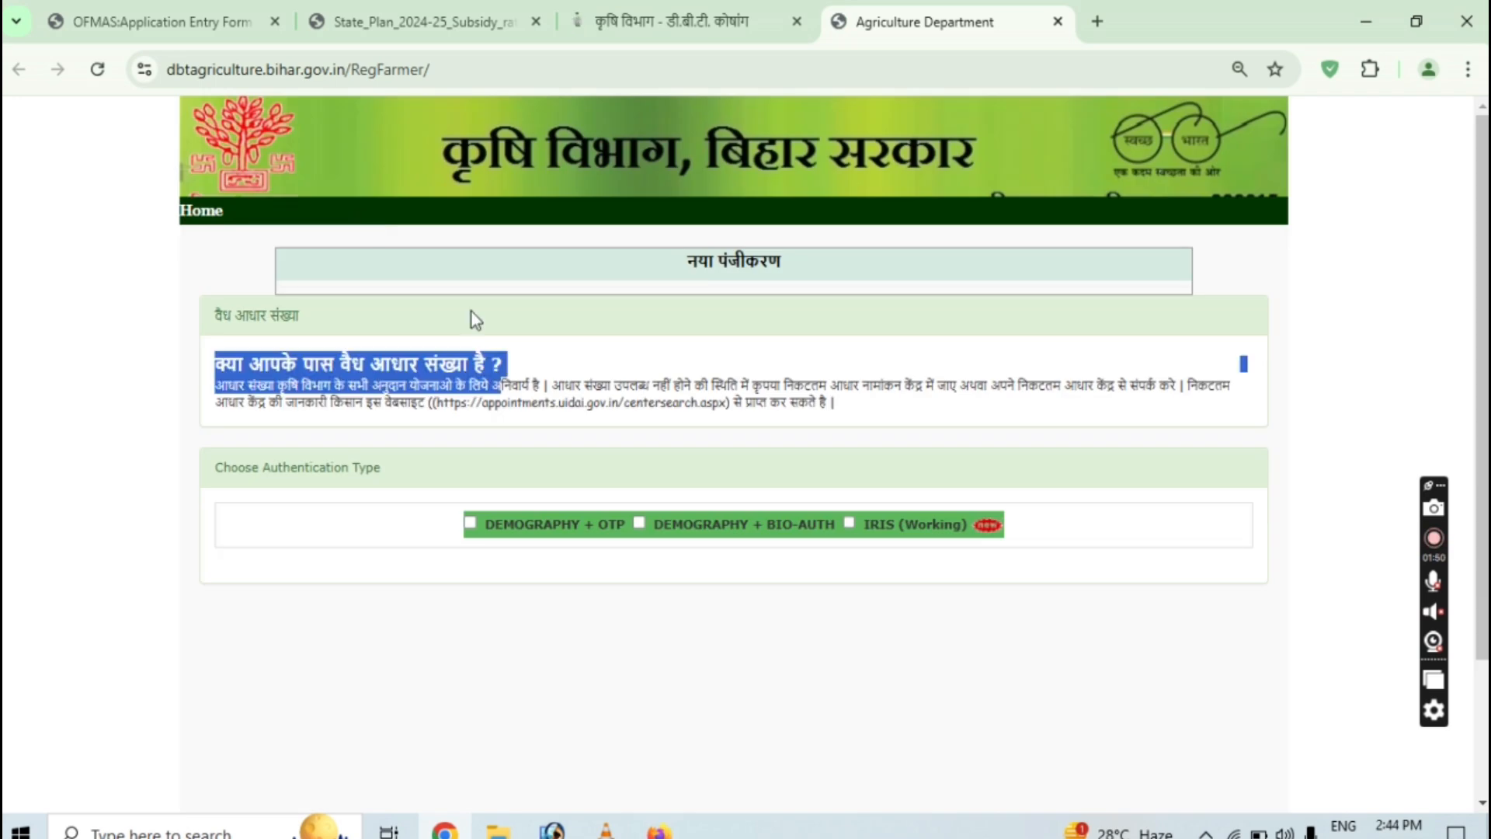
left_click(101, 4)
Step: Enter the farmer's registration ID and fetch their registration details
left_click(372, 526)
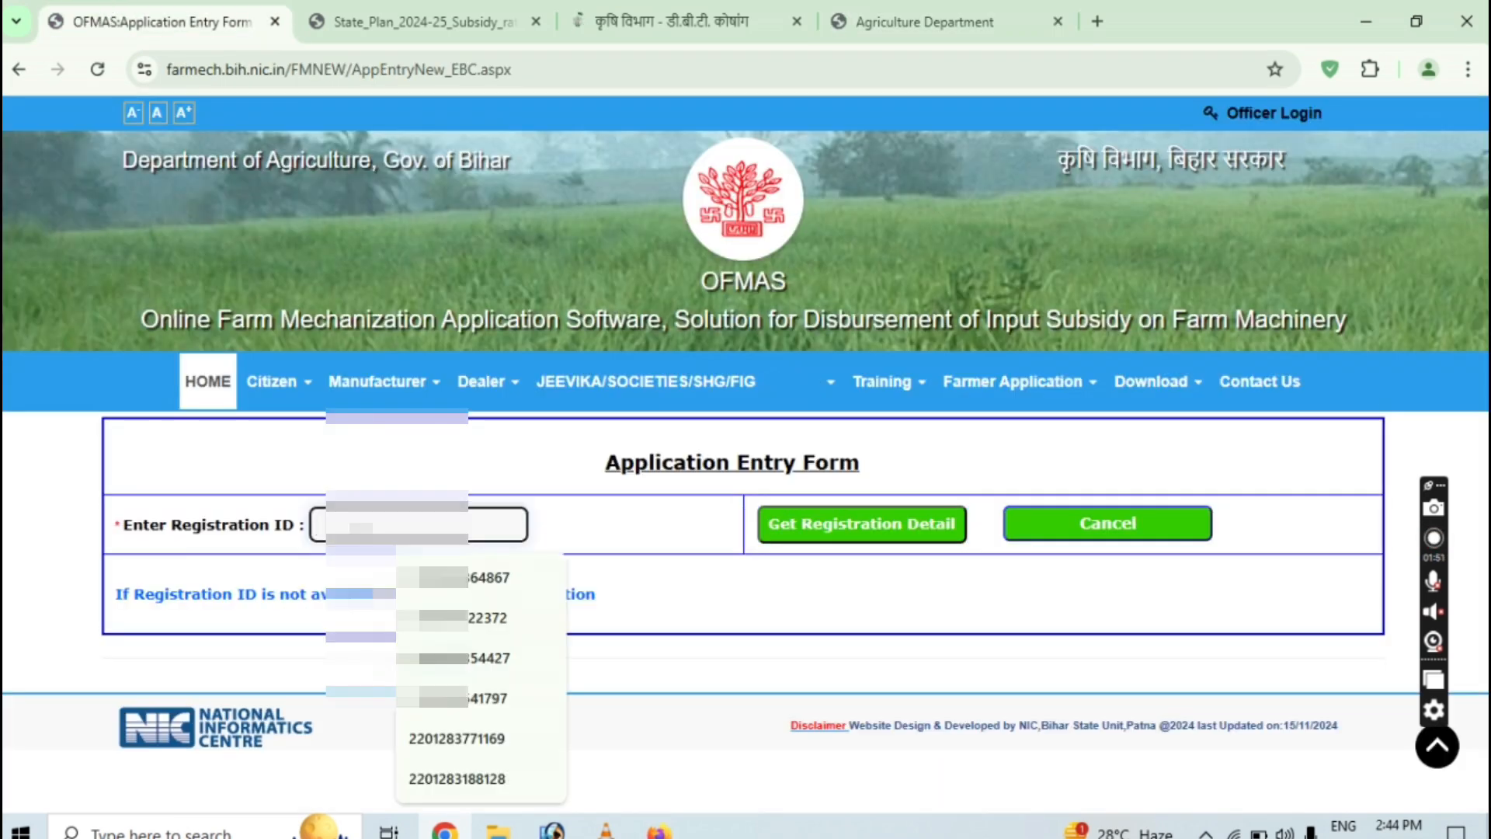
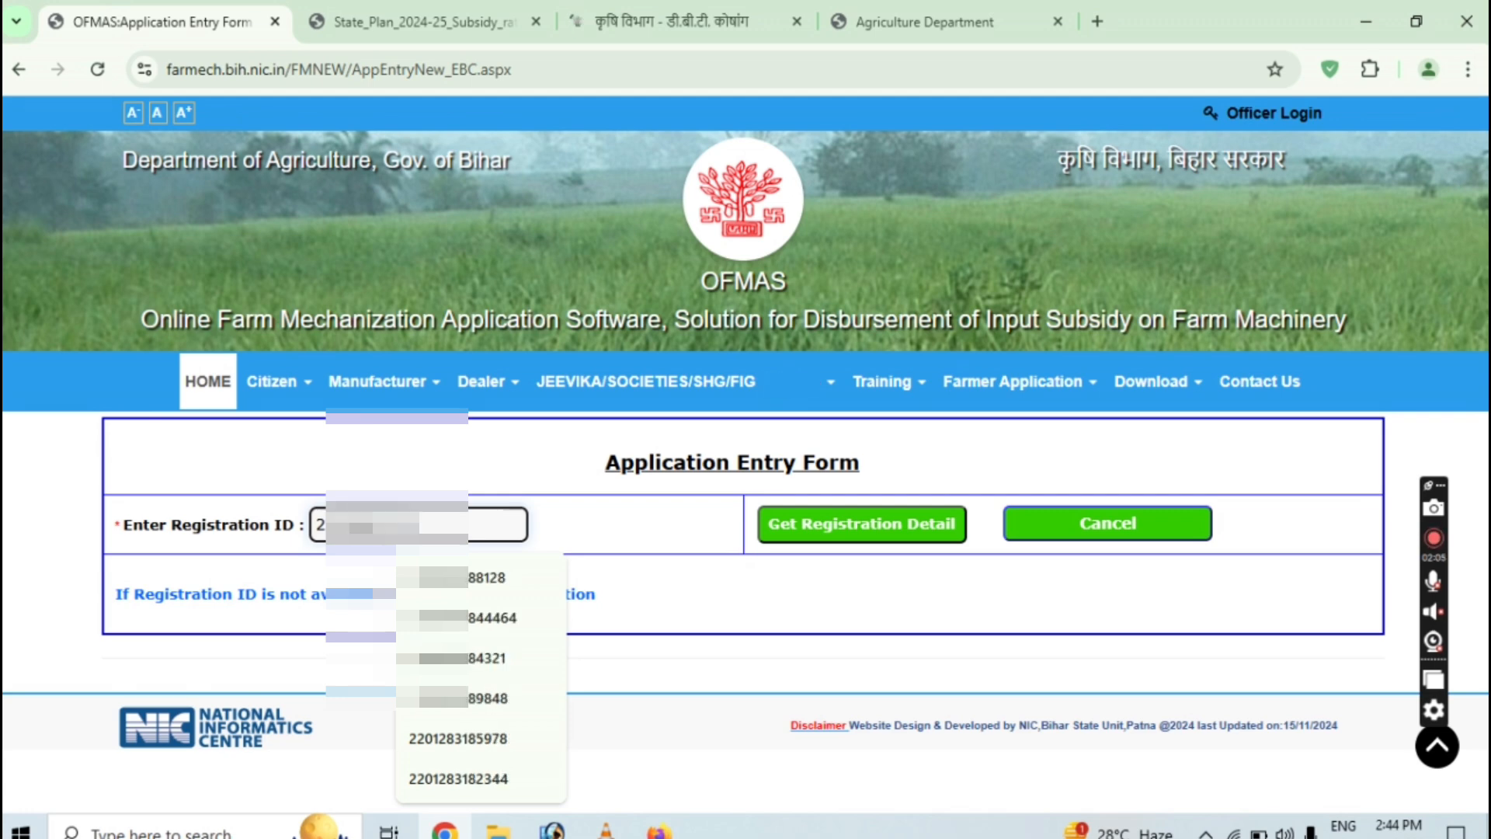
left_click(862, 524)
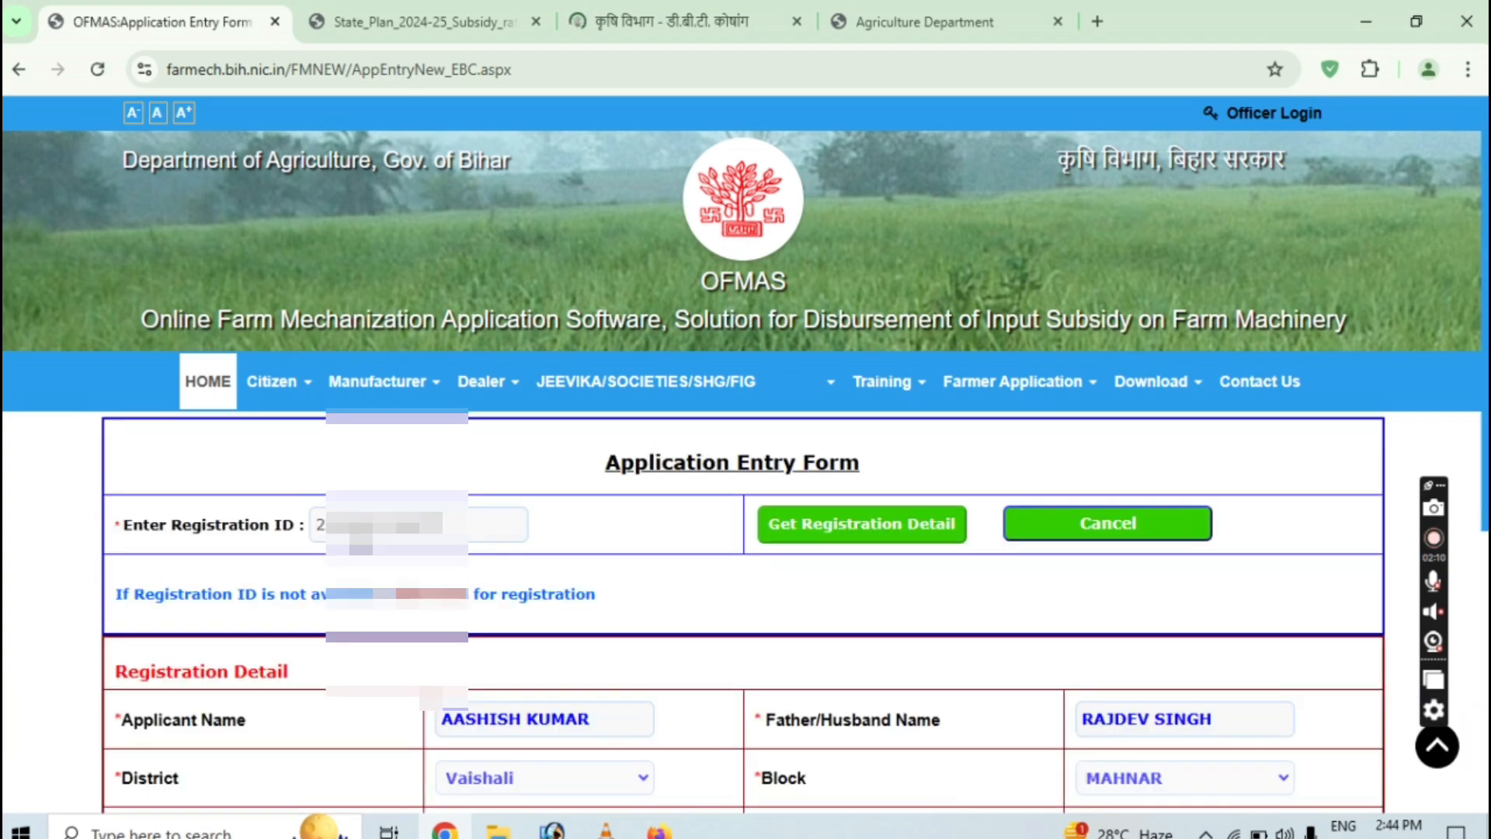
scroll(746, 466, "down", 2)
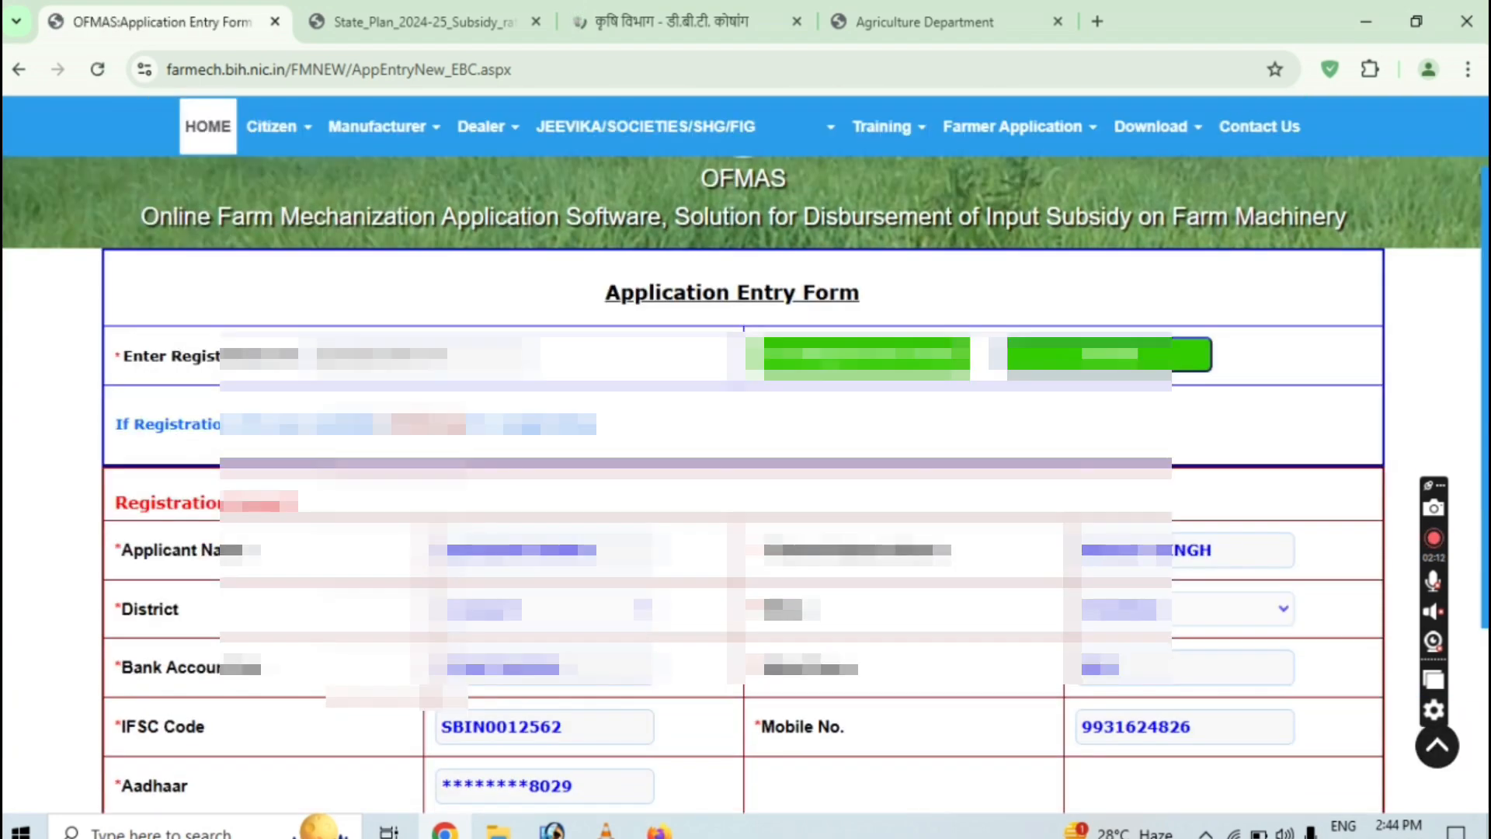
scroll(550, 411, "down", 3)
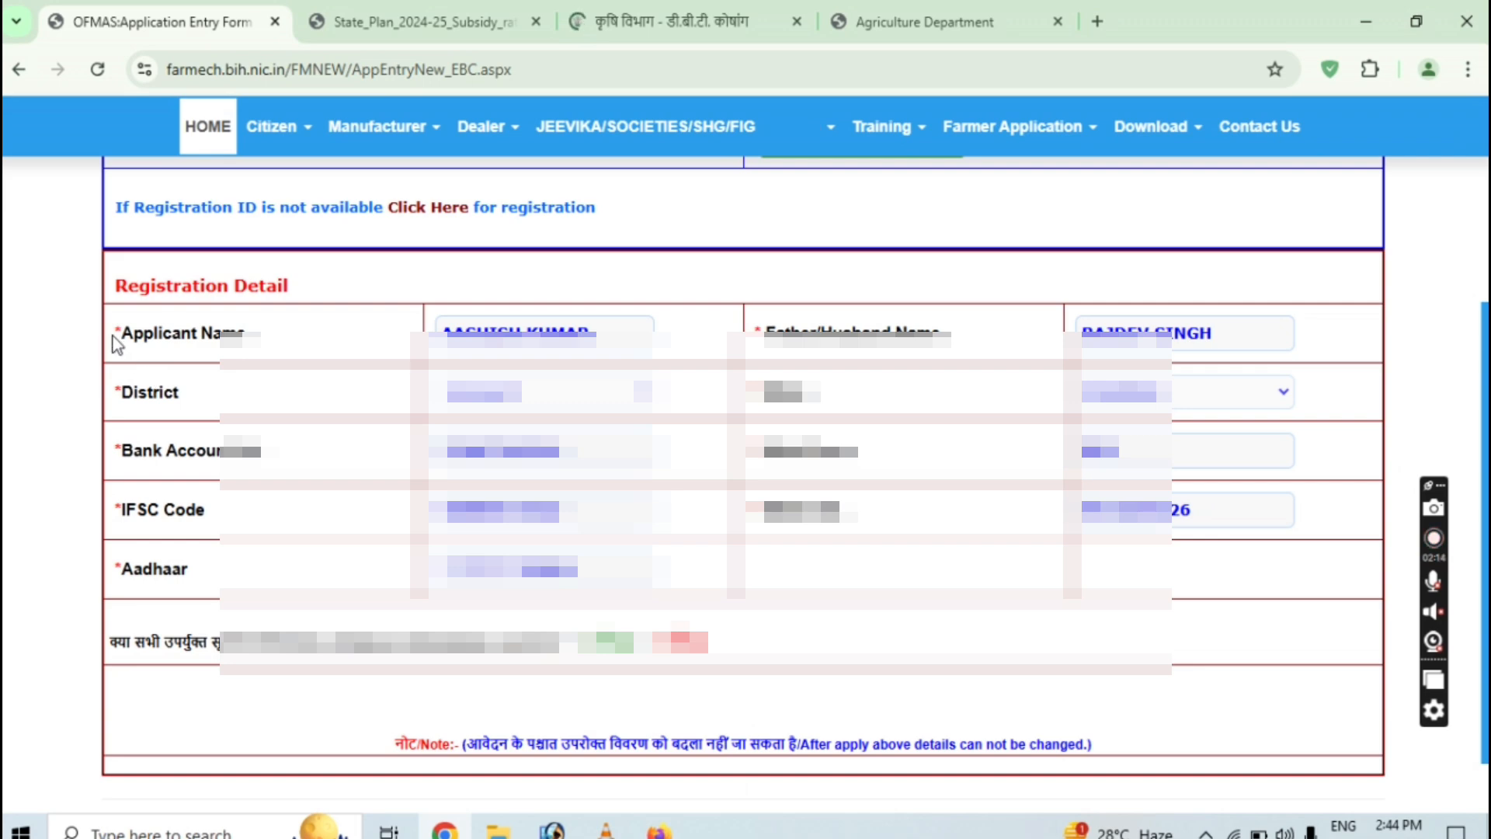
Step: Review the fetched name, Aadhaar and bank details, and answer Yes that they're correct
left_click_drag(114, 338, 606, 347)
left_click_drag(755, 339, 843, 342)
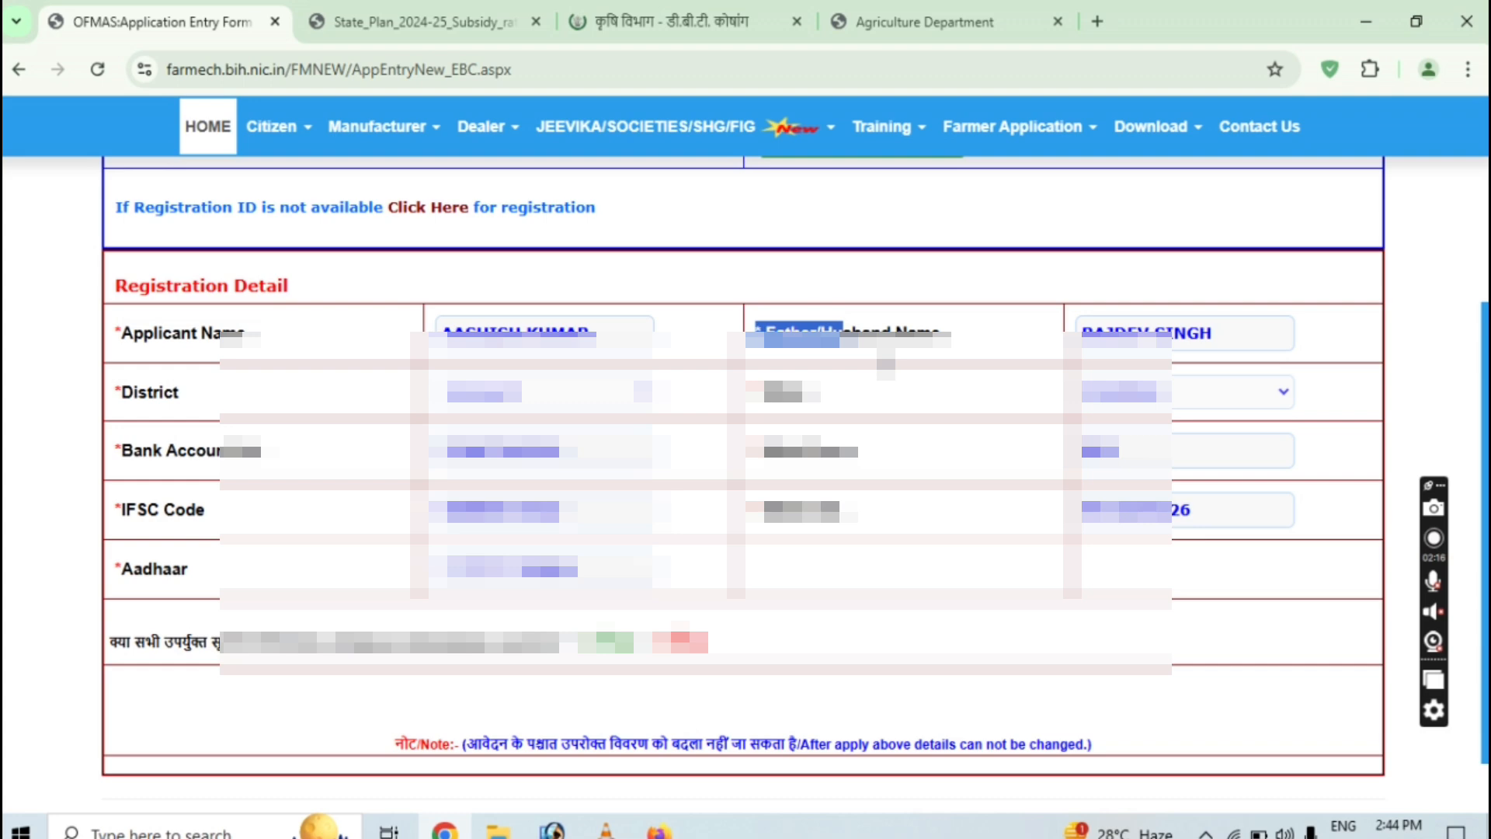
double_click(154, 569)
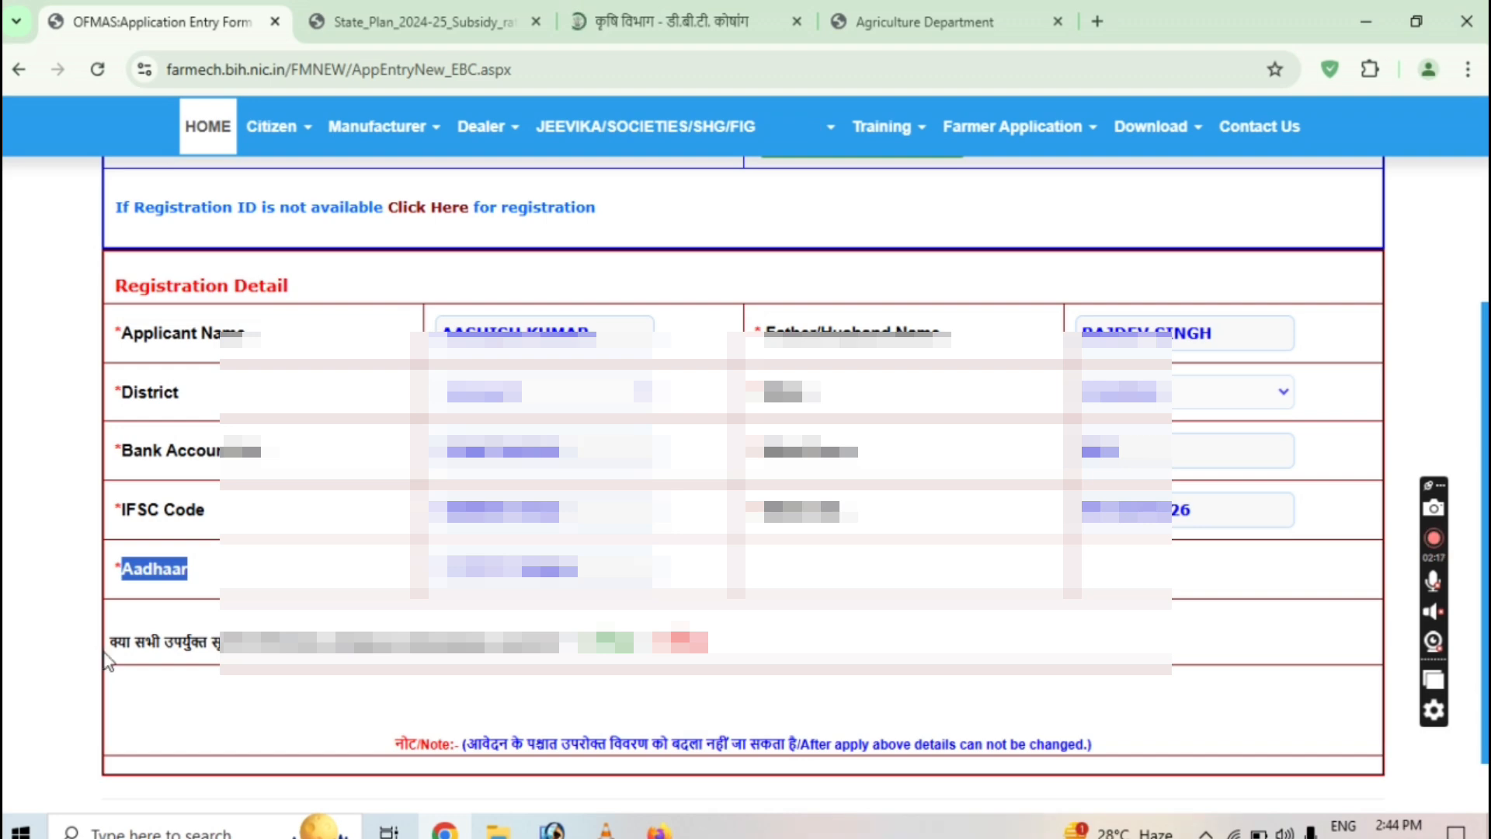
left_click_drag(99, 645, 335, 646)
left_click(141, 645)
left_click_drag(108, 645, 578, 644)
left_click(587, 644)
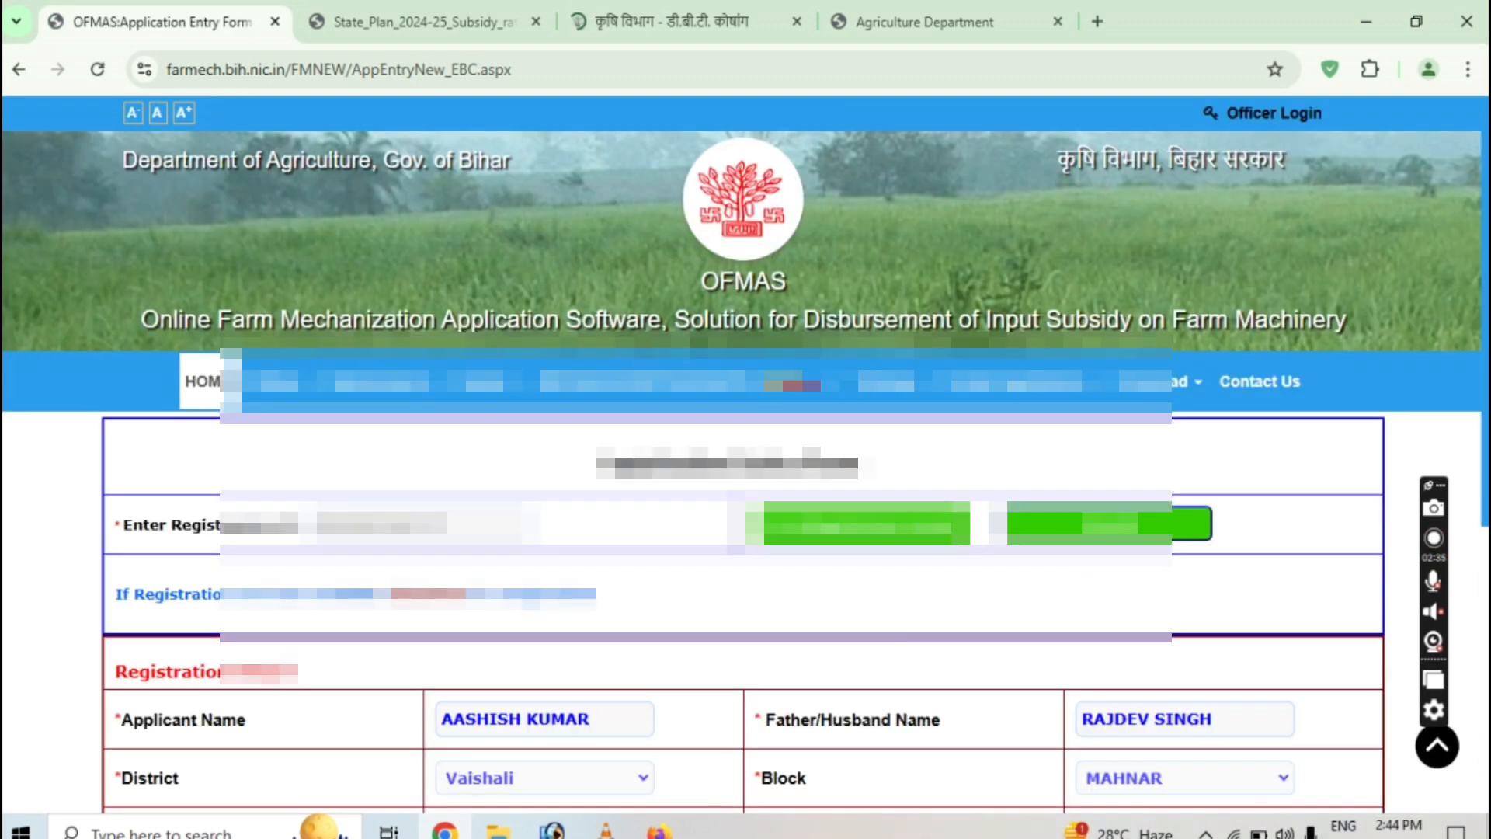
scroll(745, 466, "down", 5)
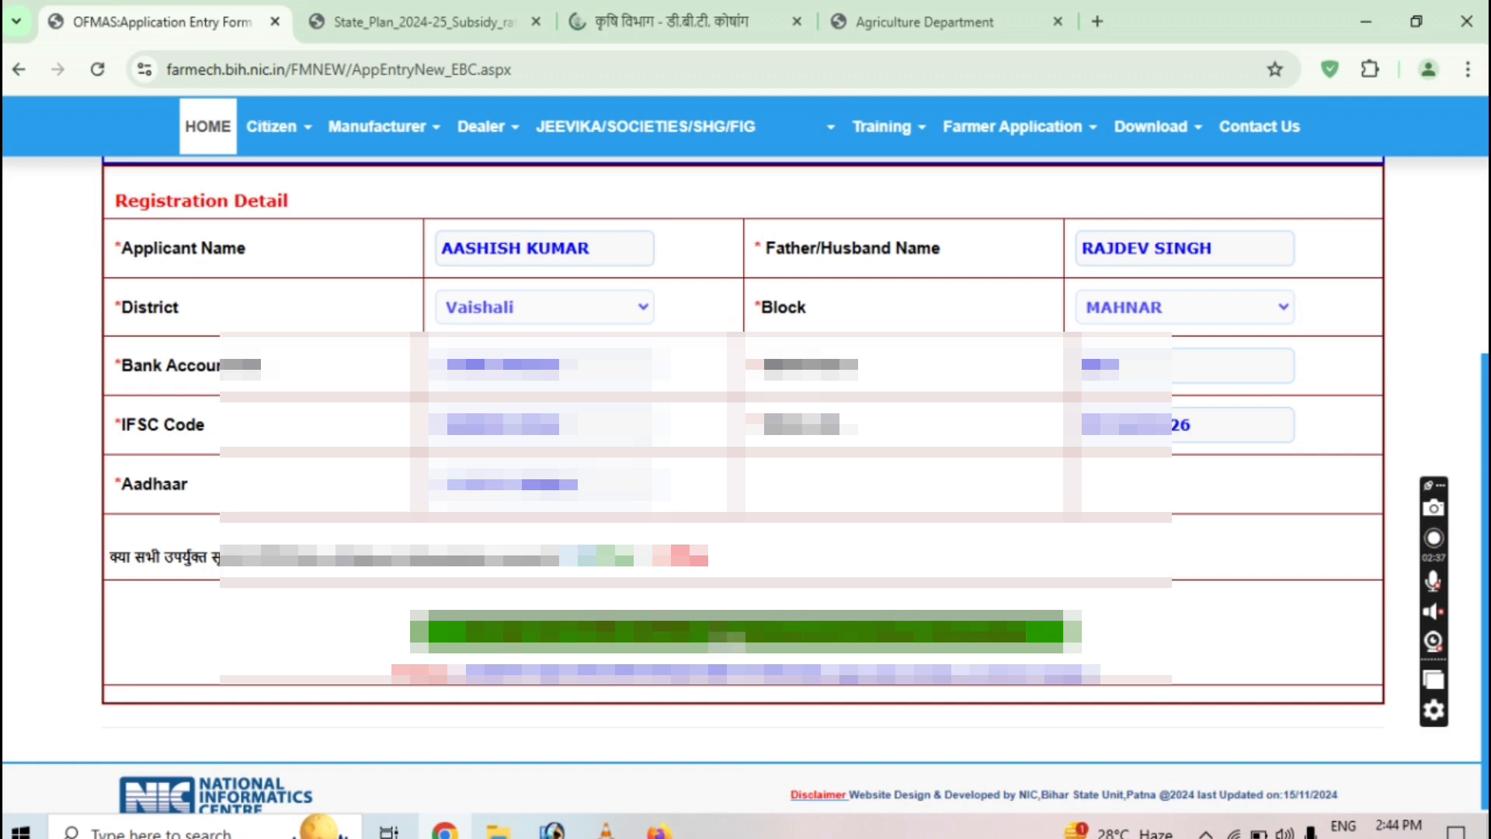
Step: Choose the gram panchayat, village Rupsipur and category Gen
left_click(1016, 639)
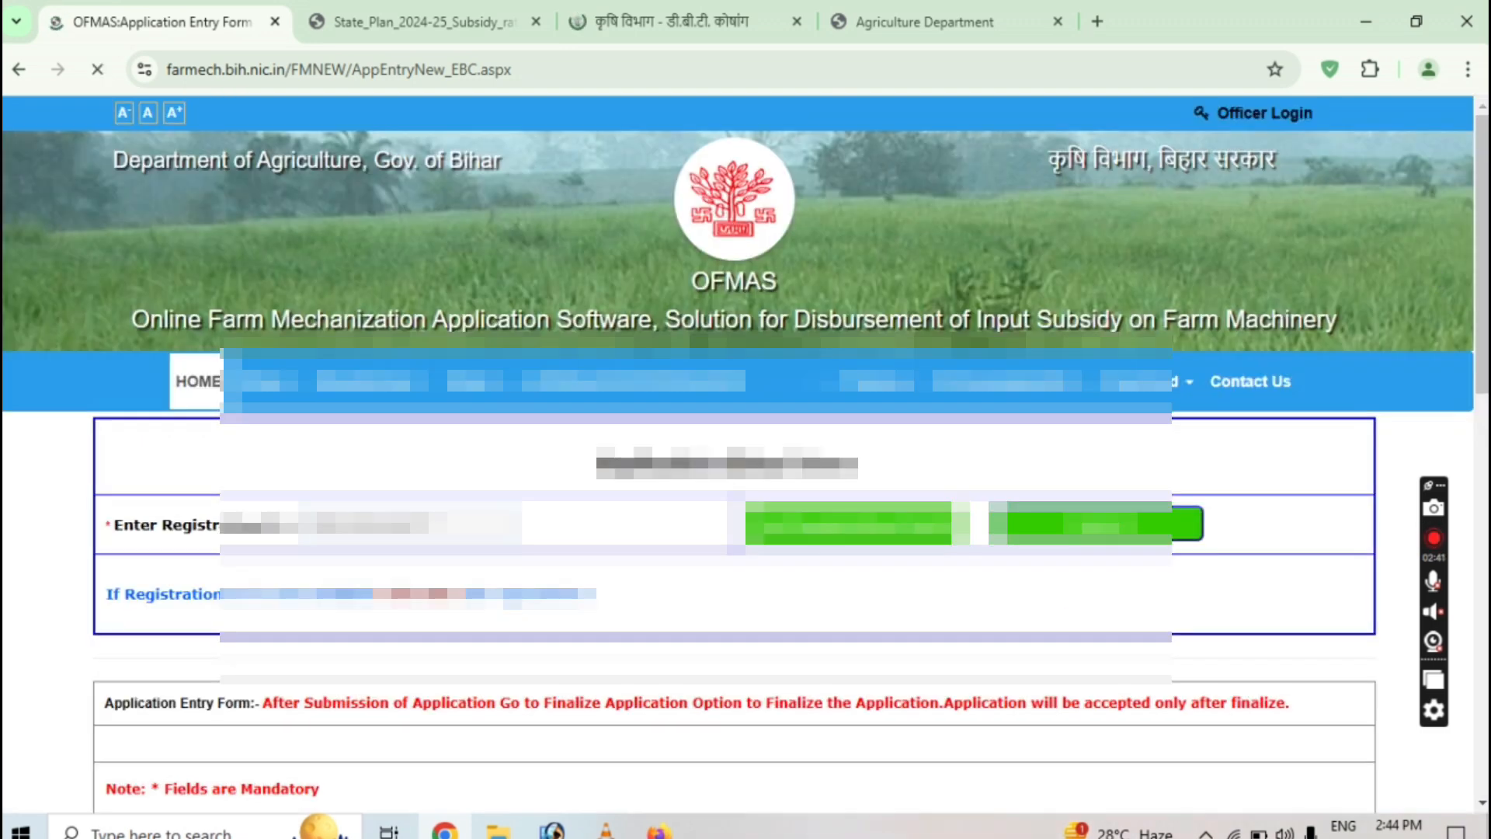
left_click_drag(1483, 277, 1483, 526)
scroll(746, 466, "down", 4)
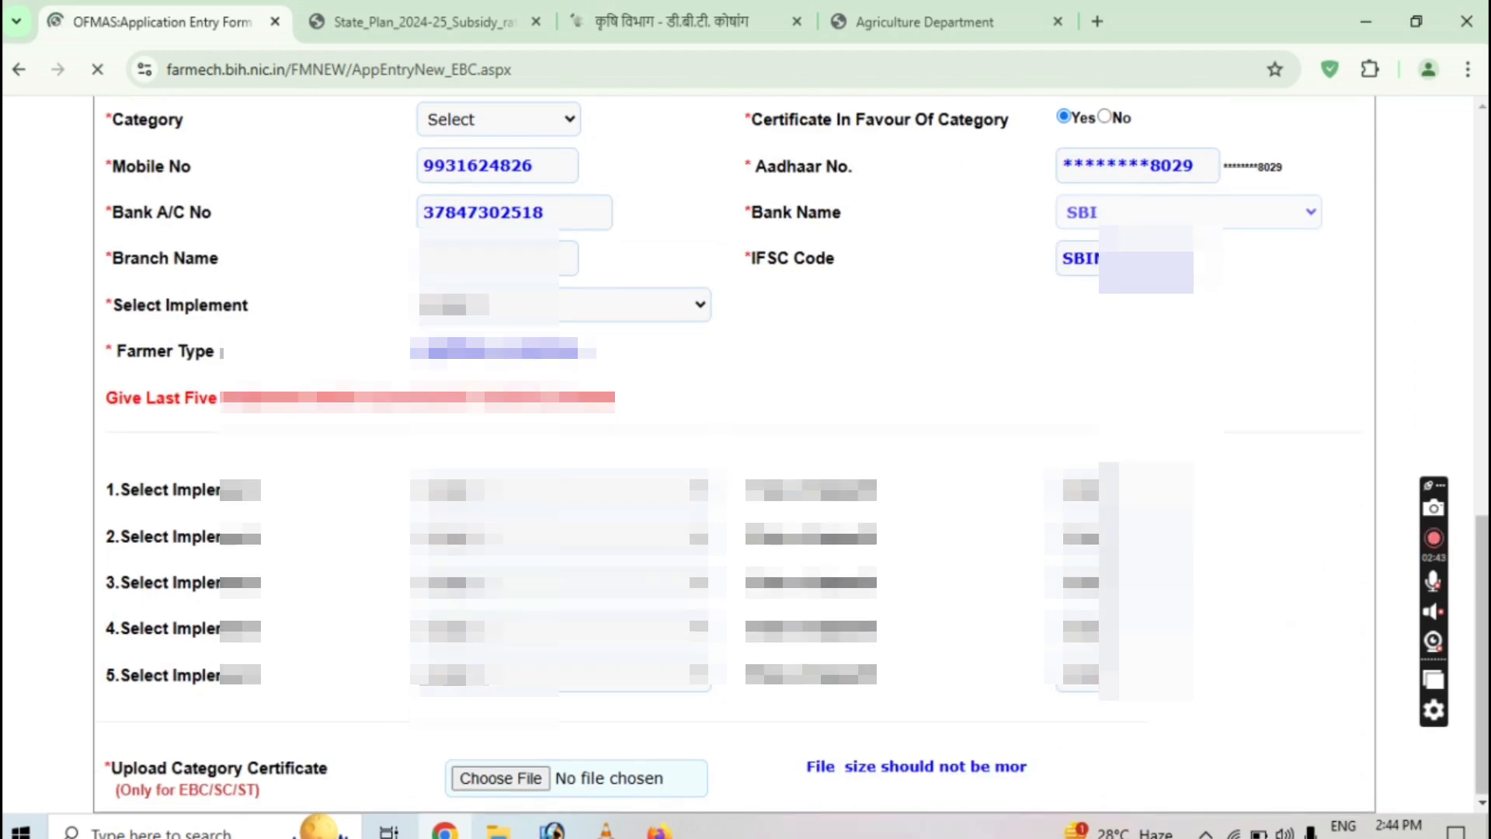
scroll(746, 466, "up", 3)
scroll(745, 466, "up", 1)
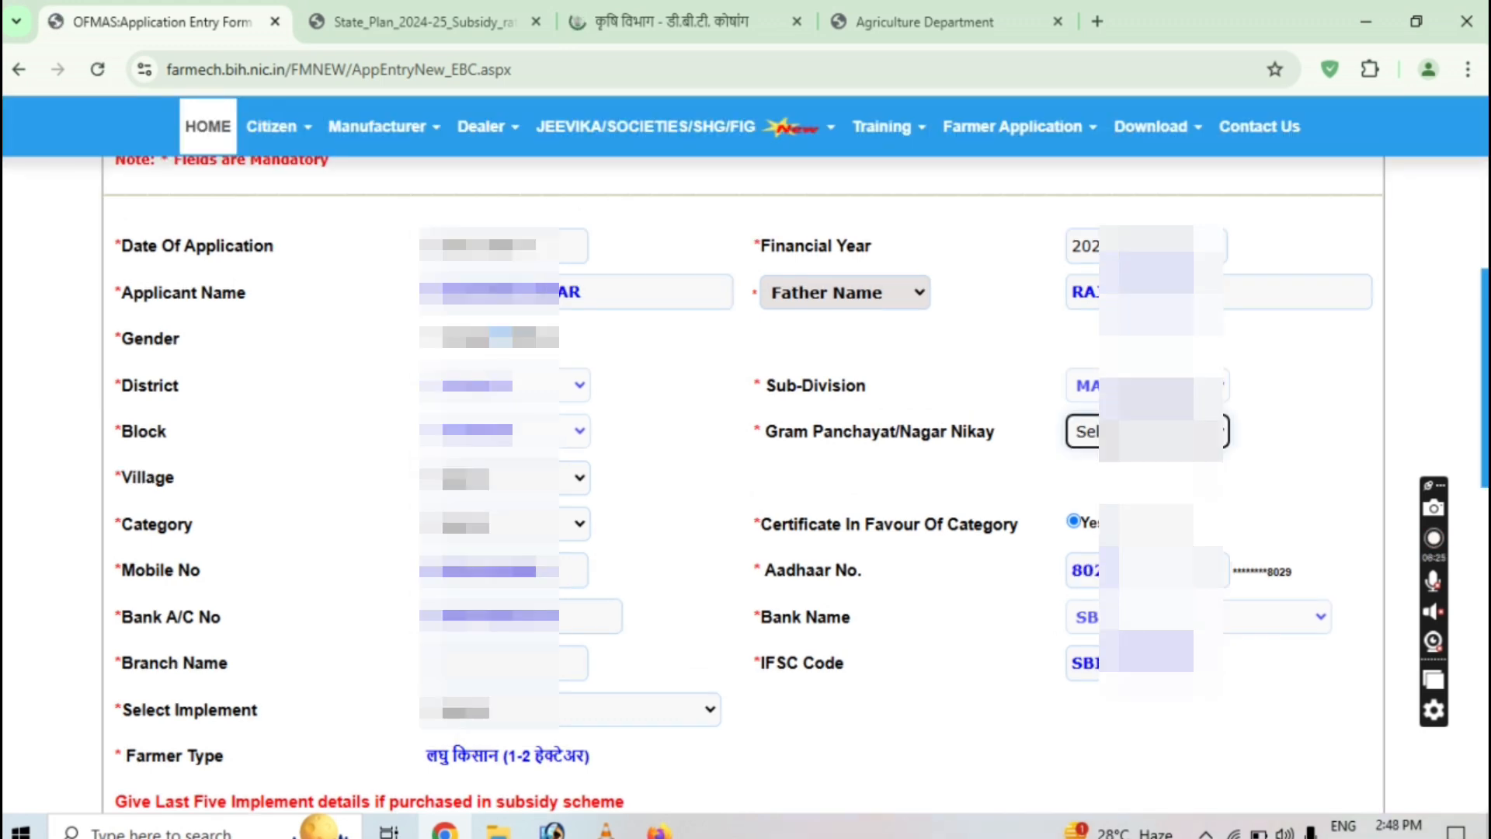
left_click(1162, 432)
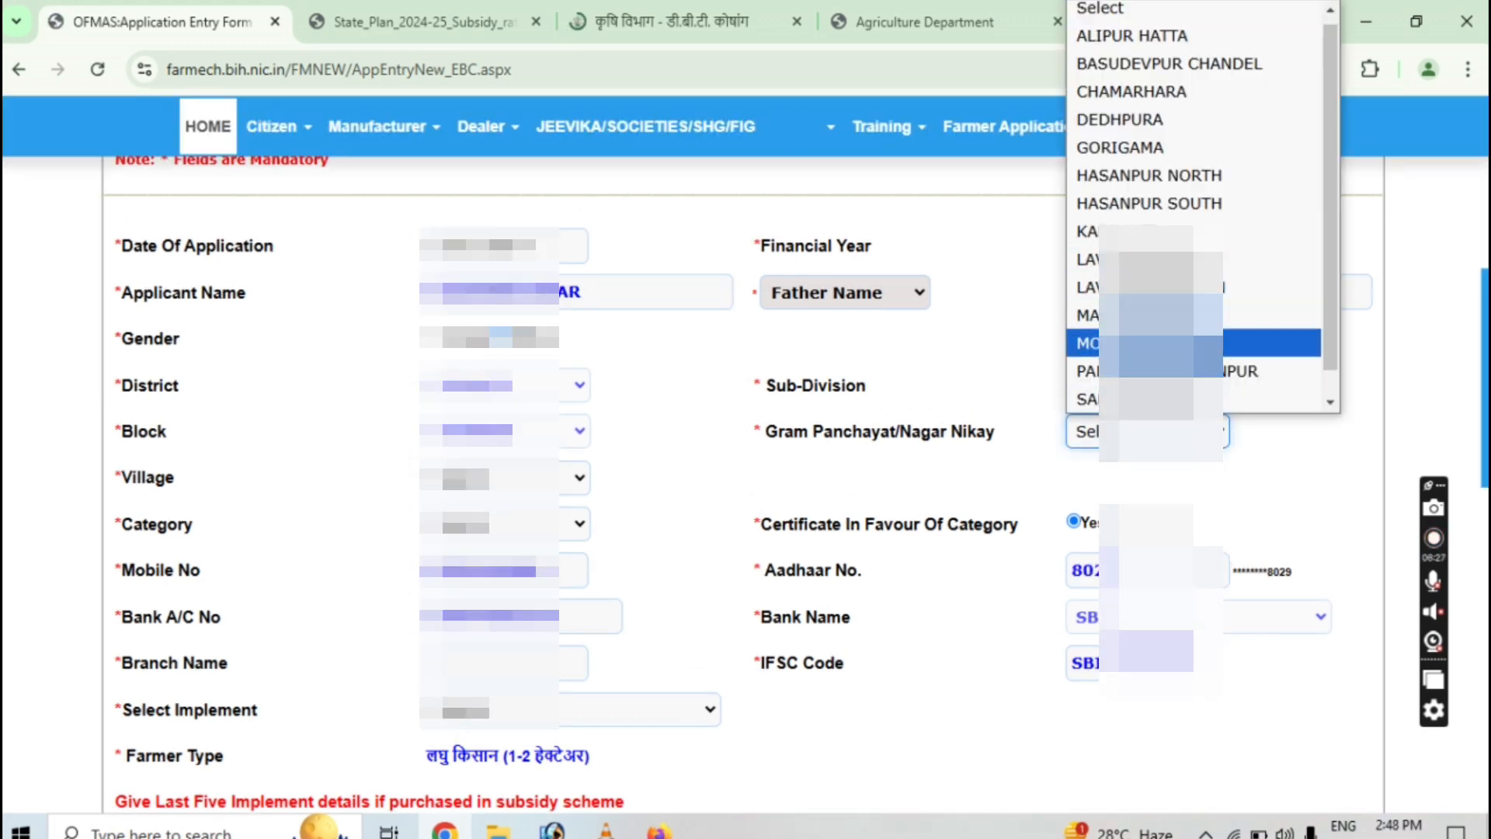
key("Return")
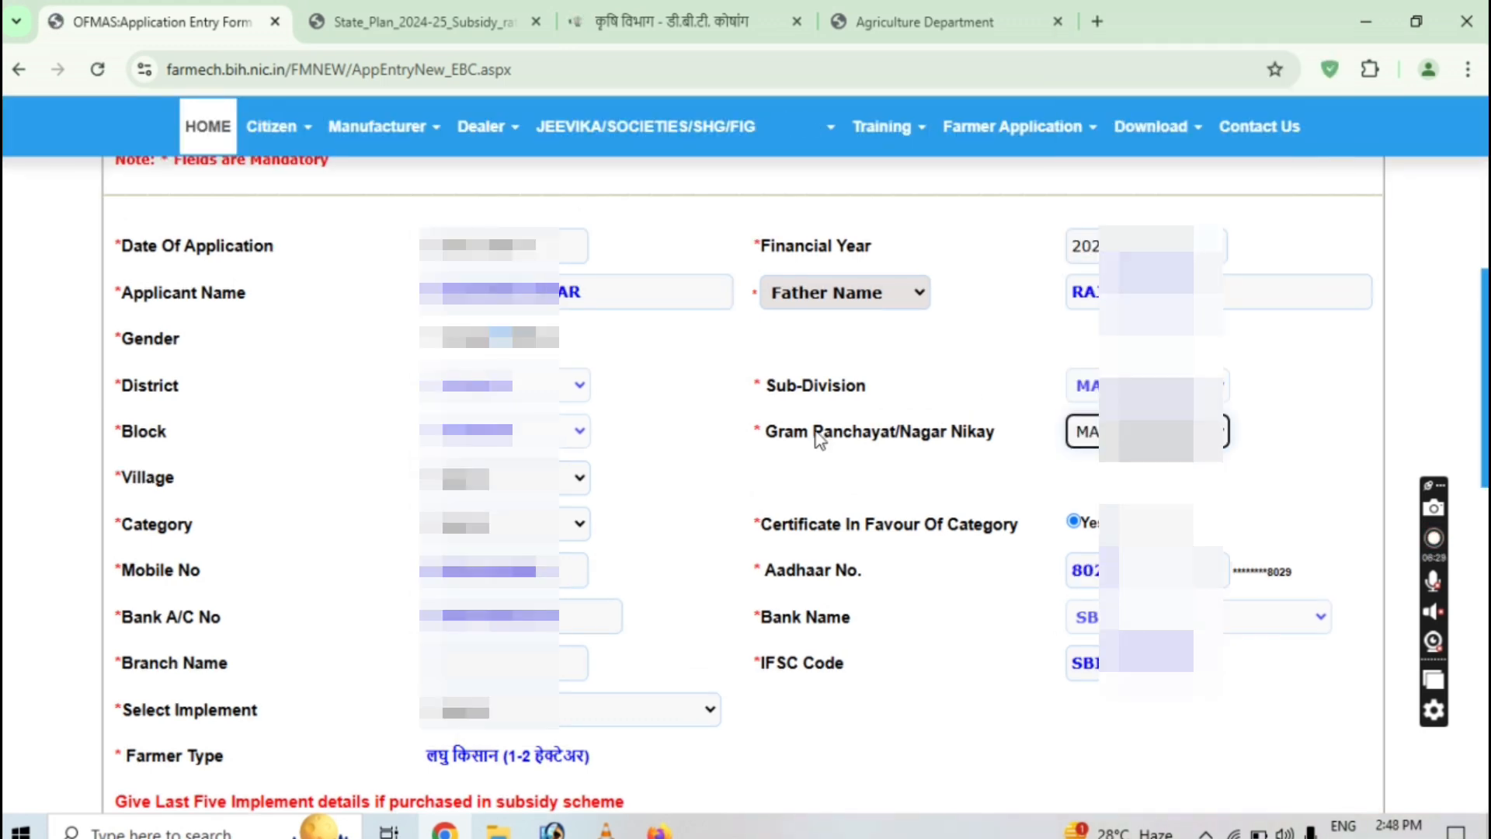
left_click(466, 479)
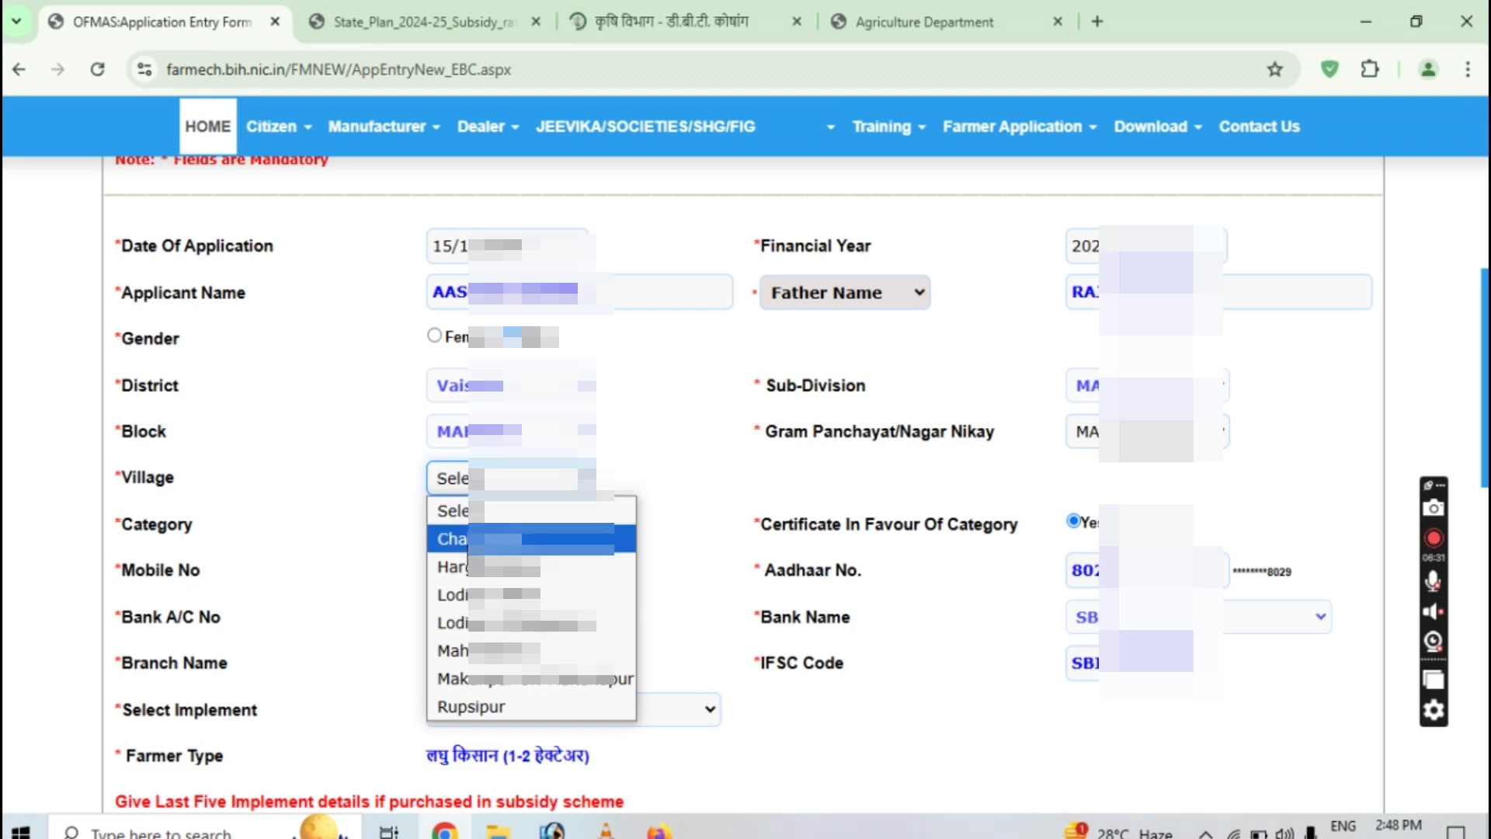
left_click(471, 706)
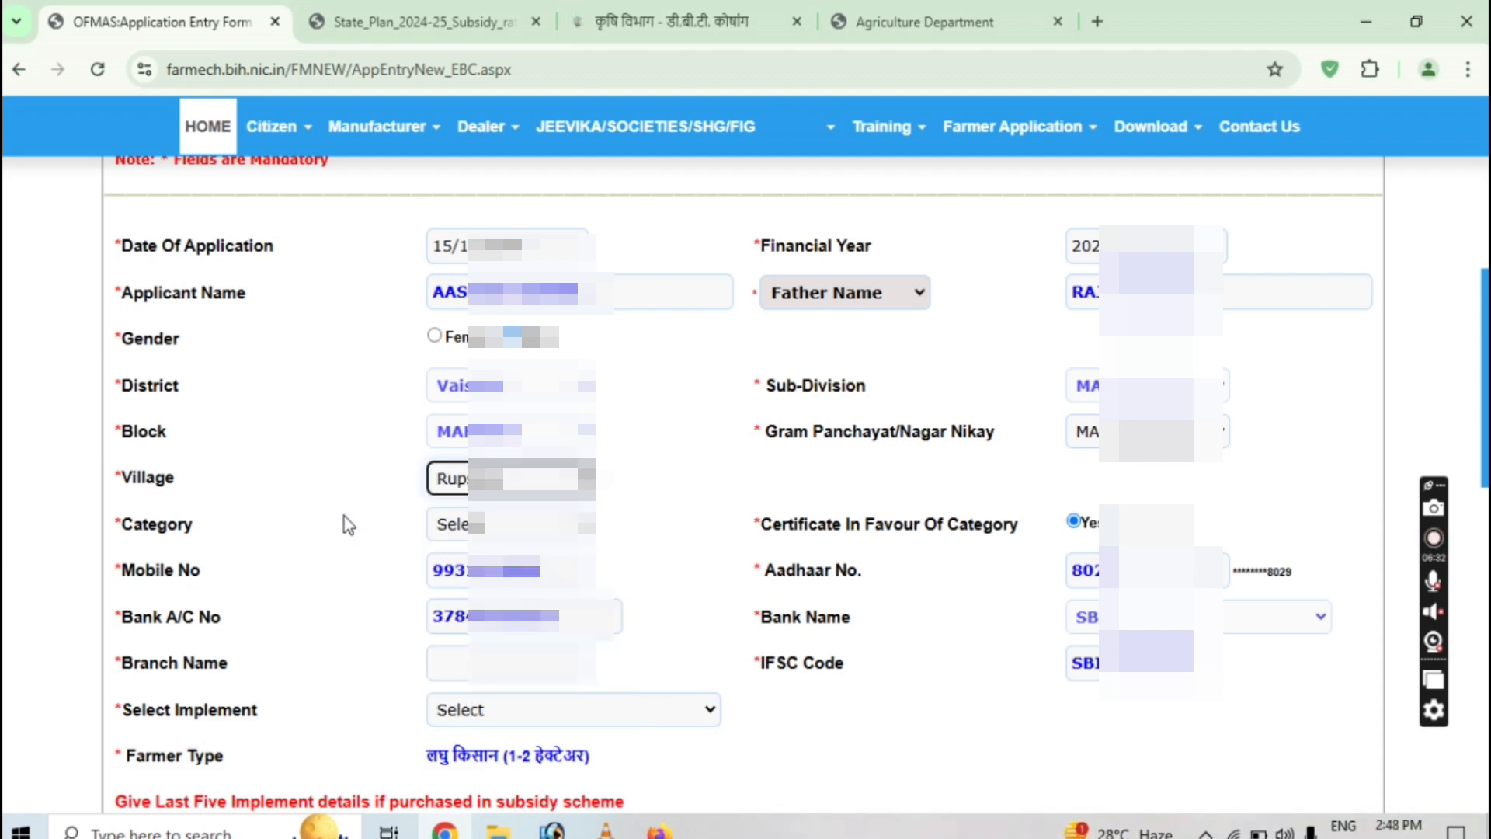
left_click(466, 525)
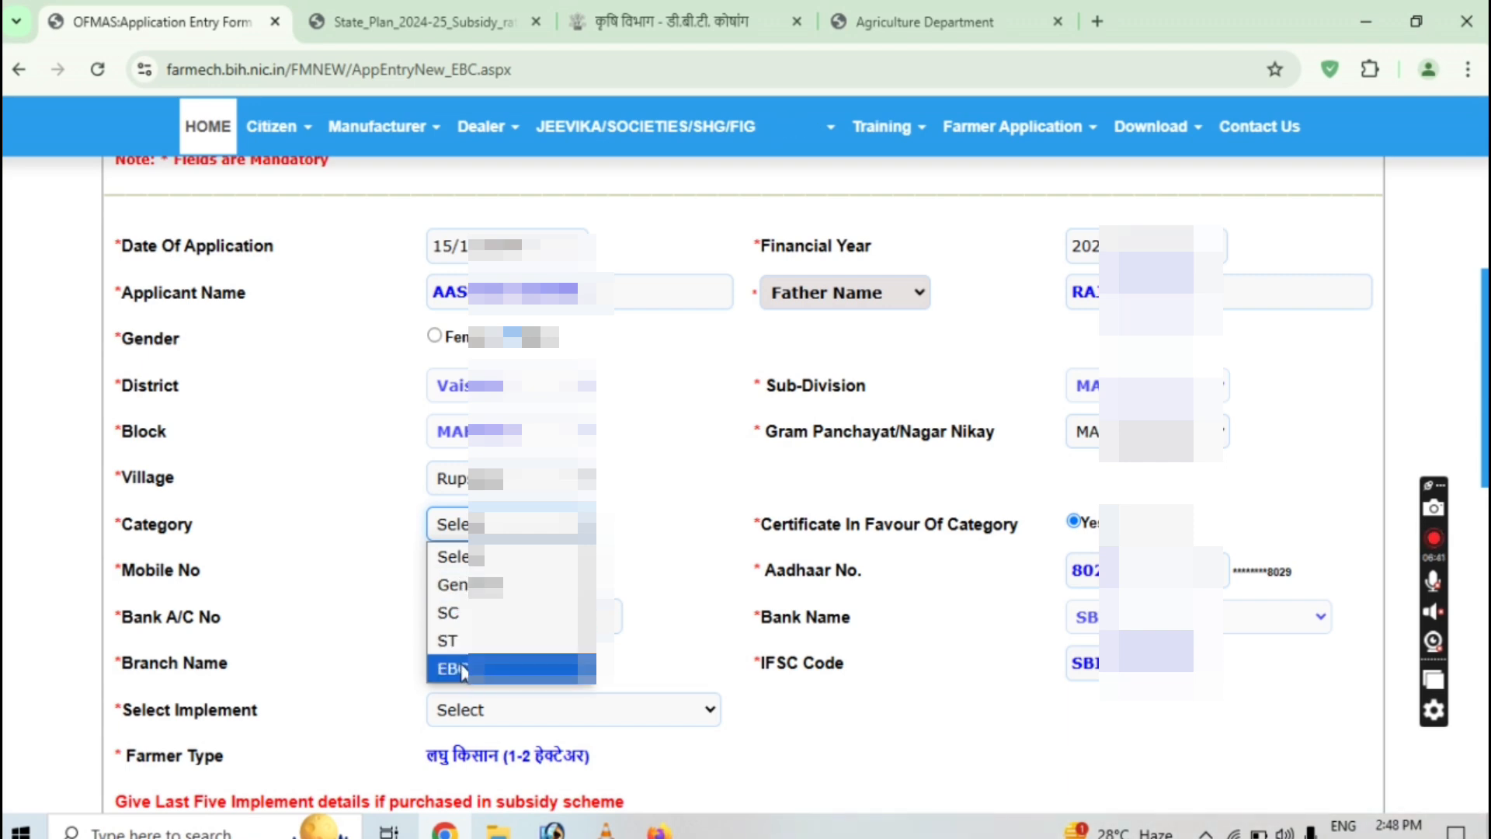
left_click(453, 584)
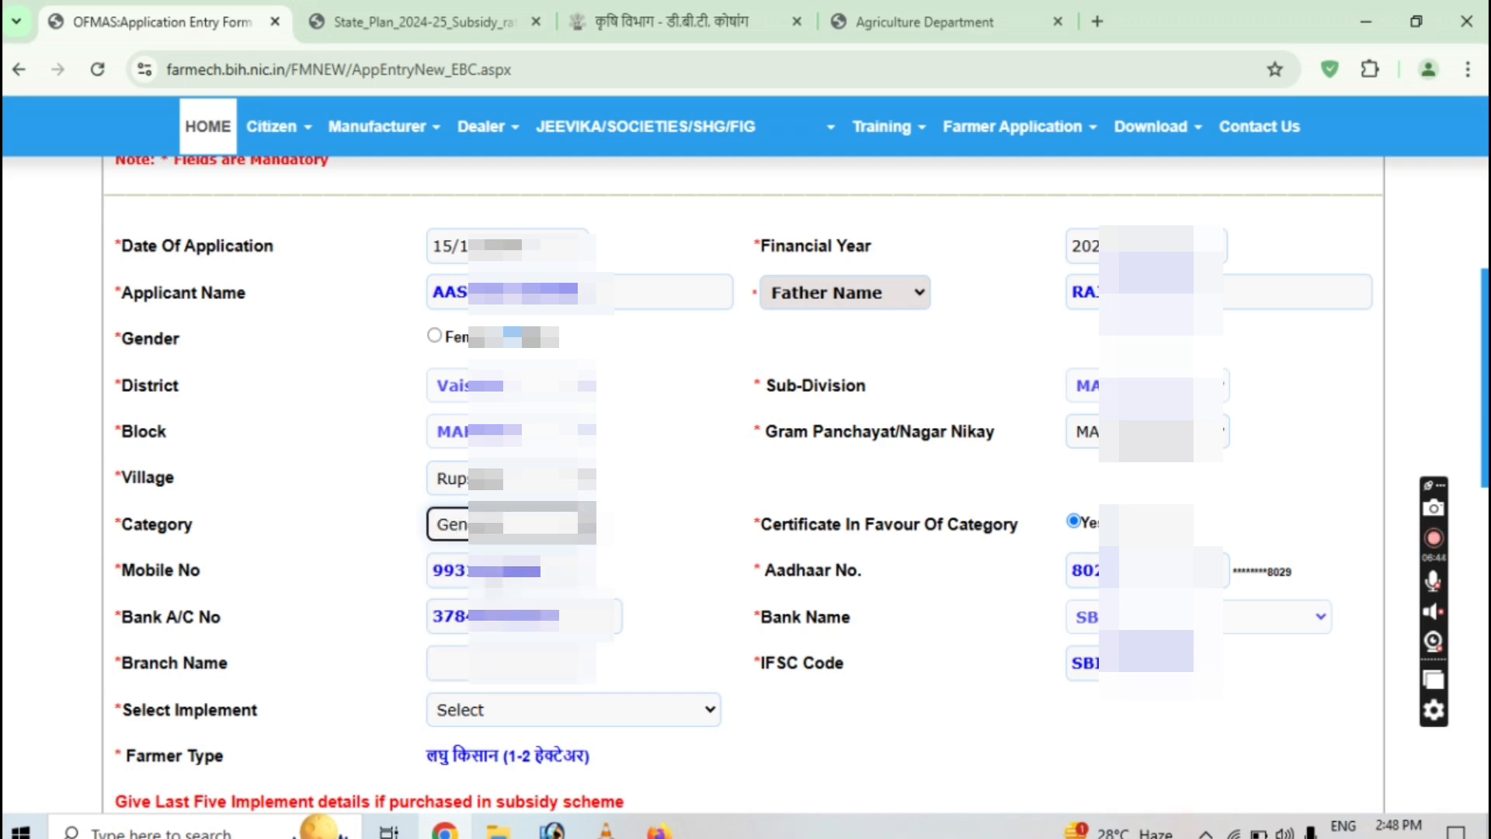
Step: Enter janda as the bank branch name
scroll(903, 567, "down", 1)
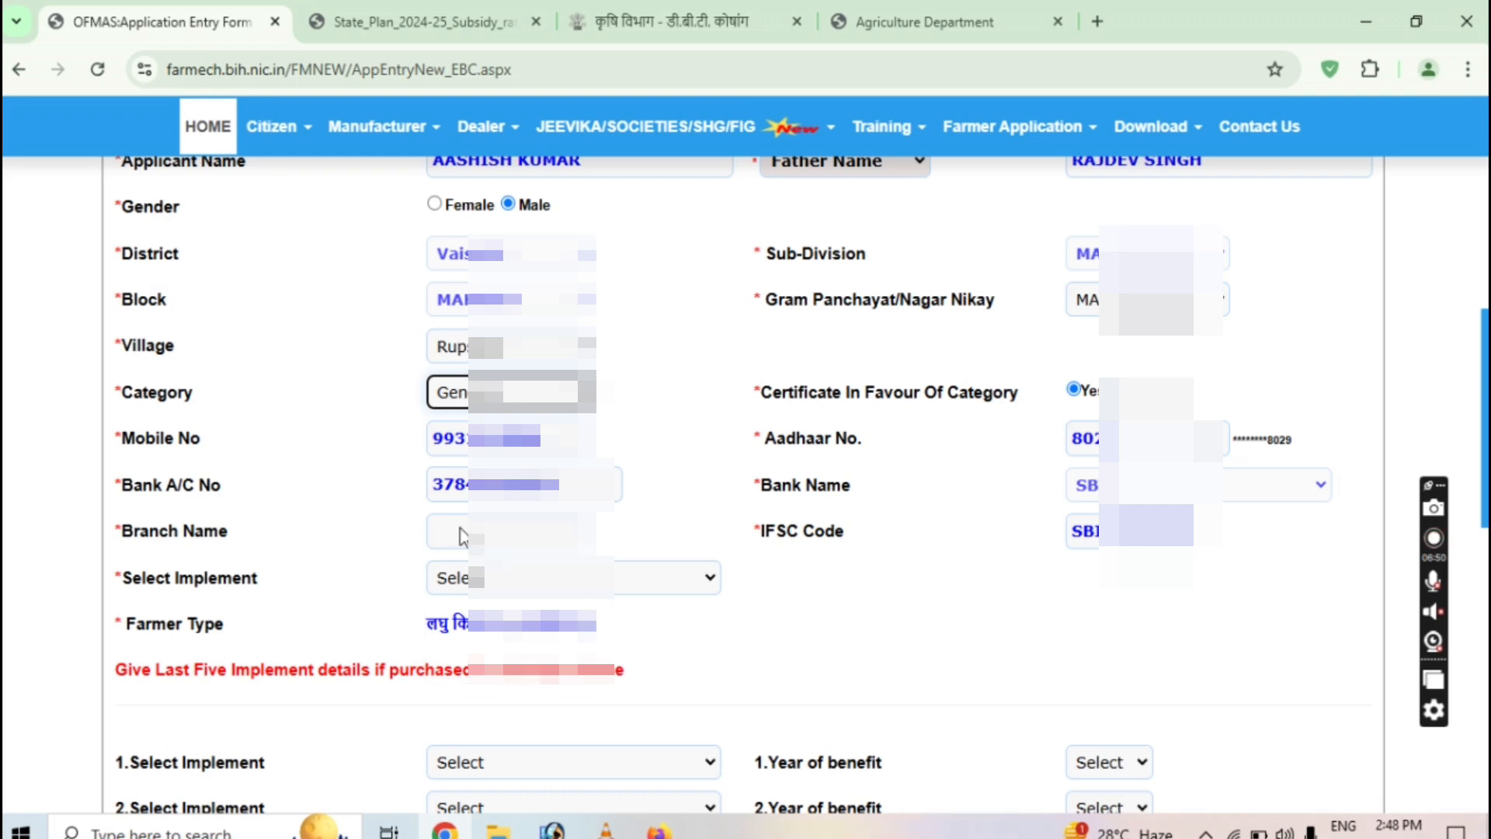
scroll(463, 536, "up", 2)
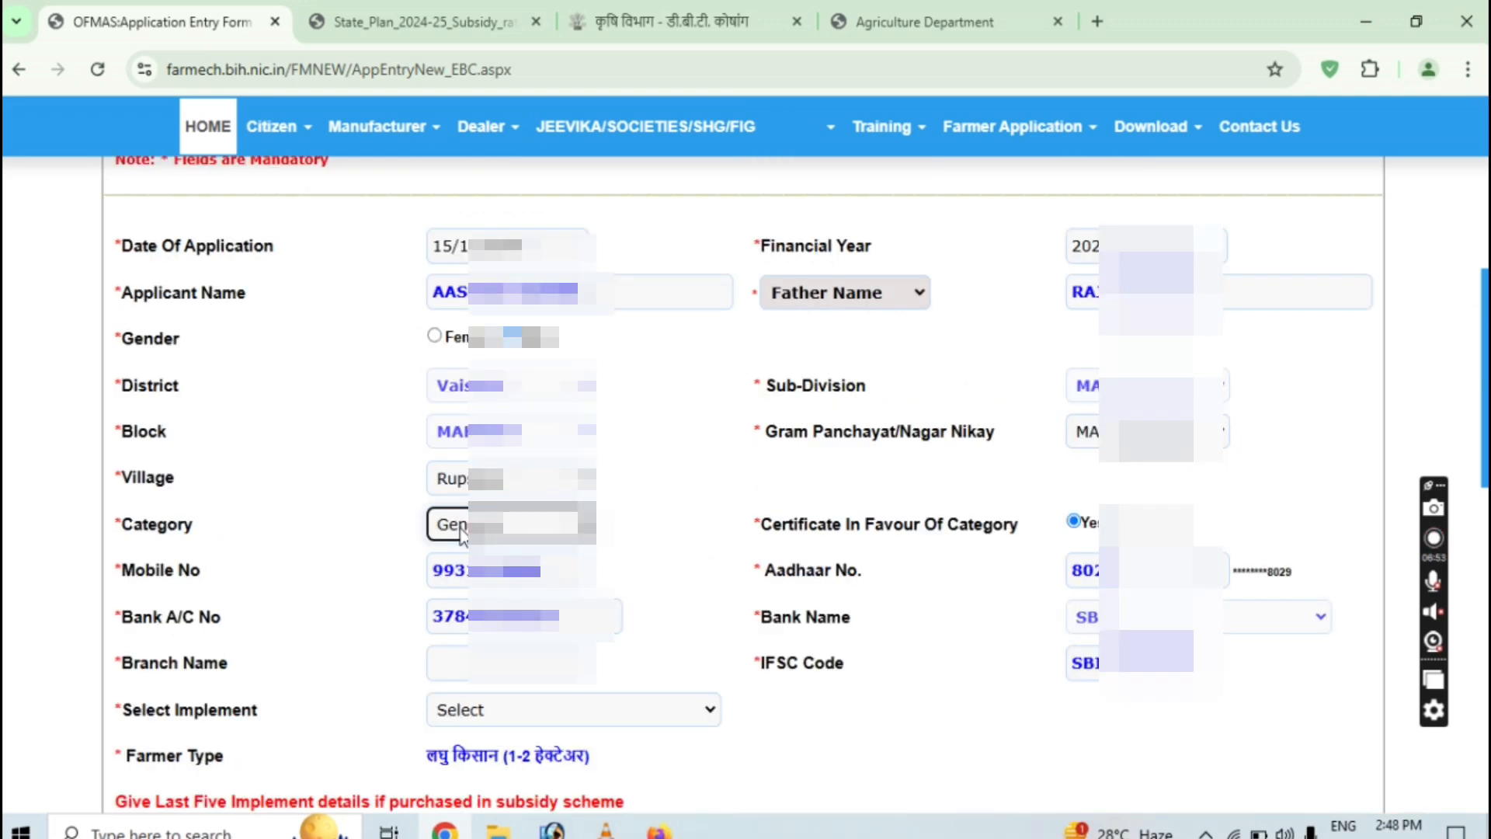
left_click(474, 662)
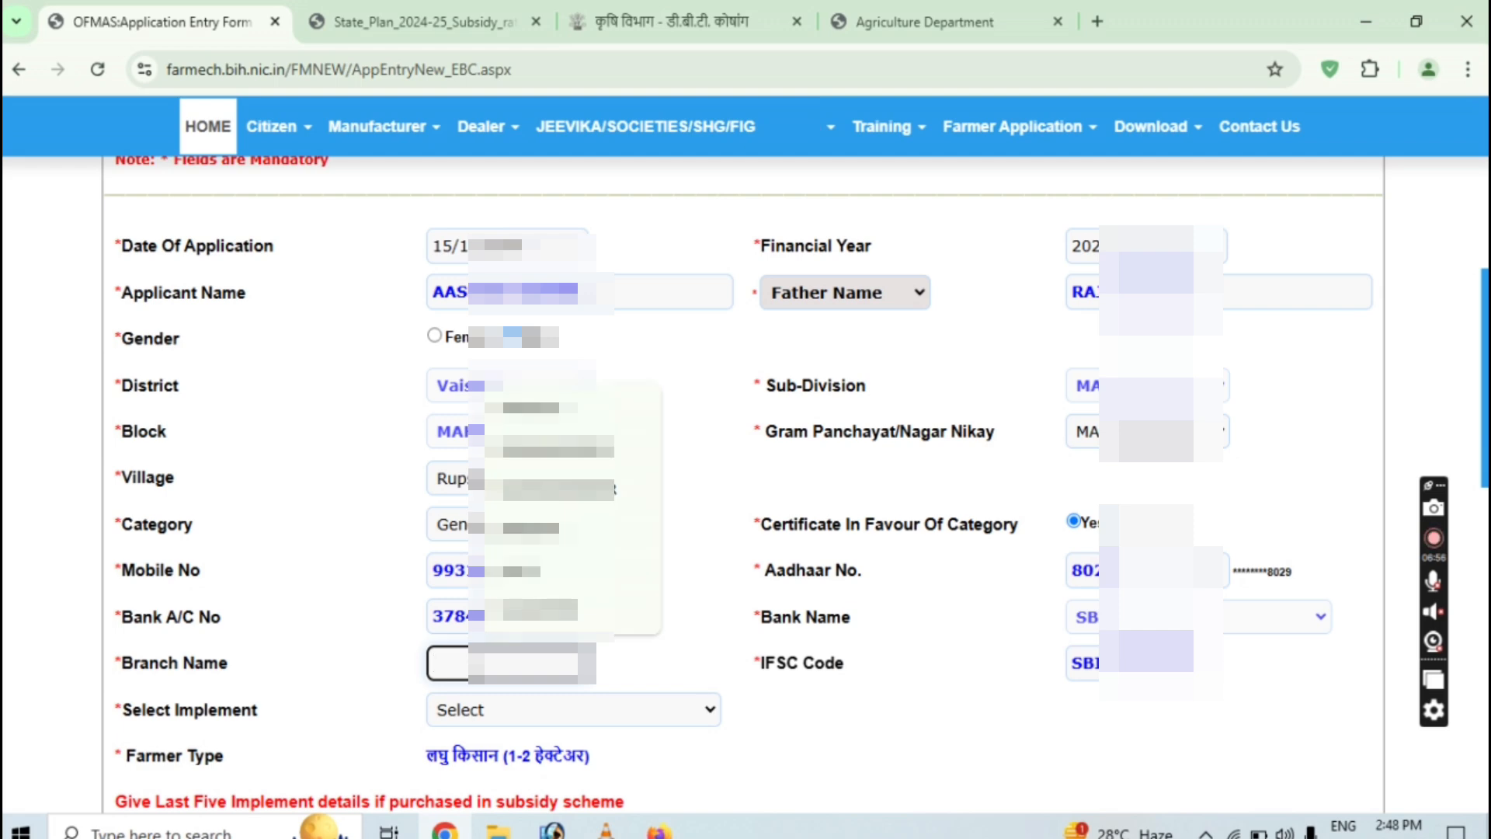
type("janda")
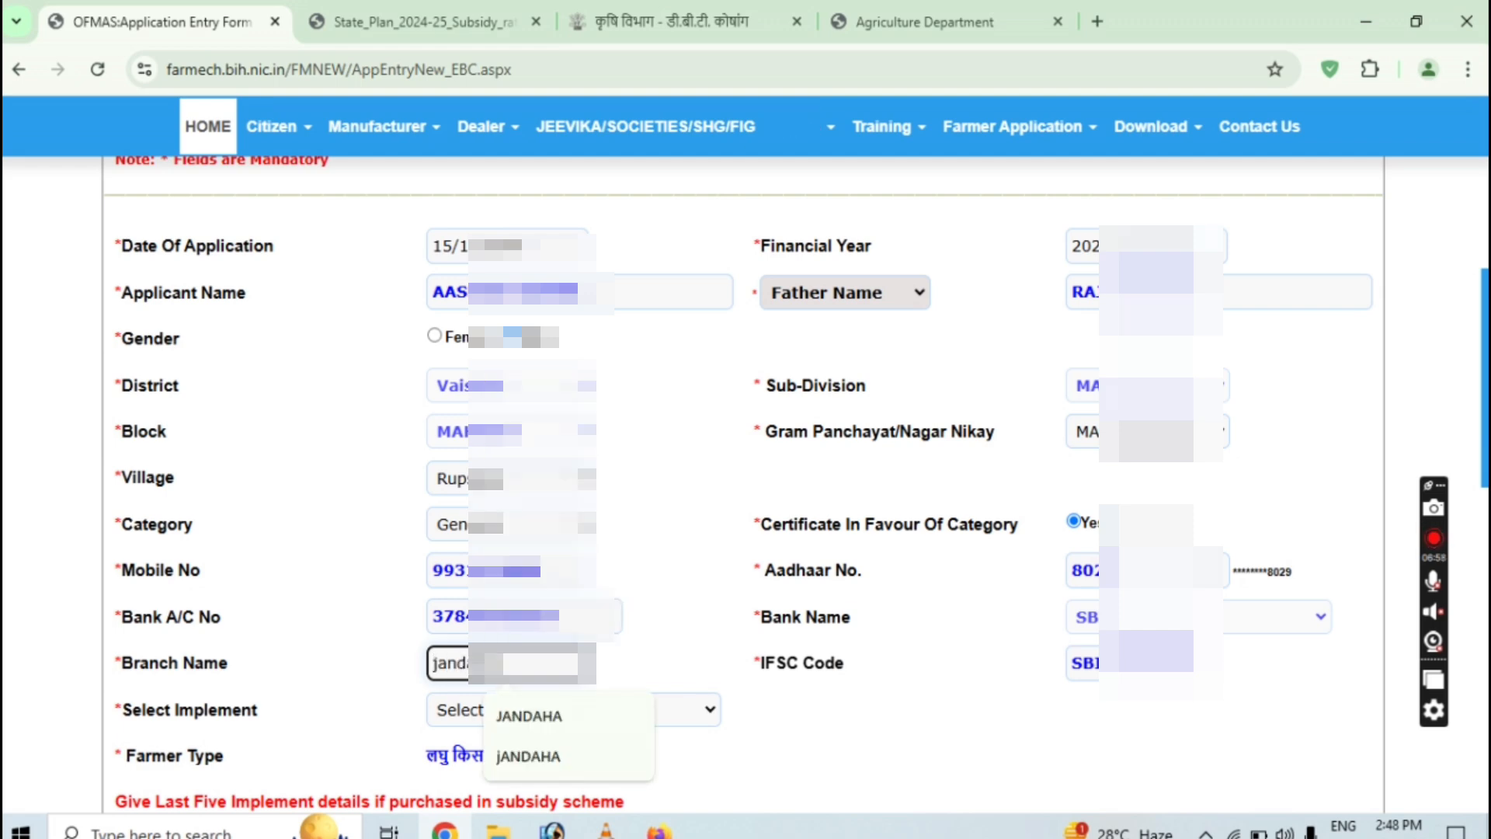
left_click(696, 603)
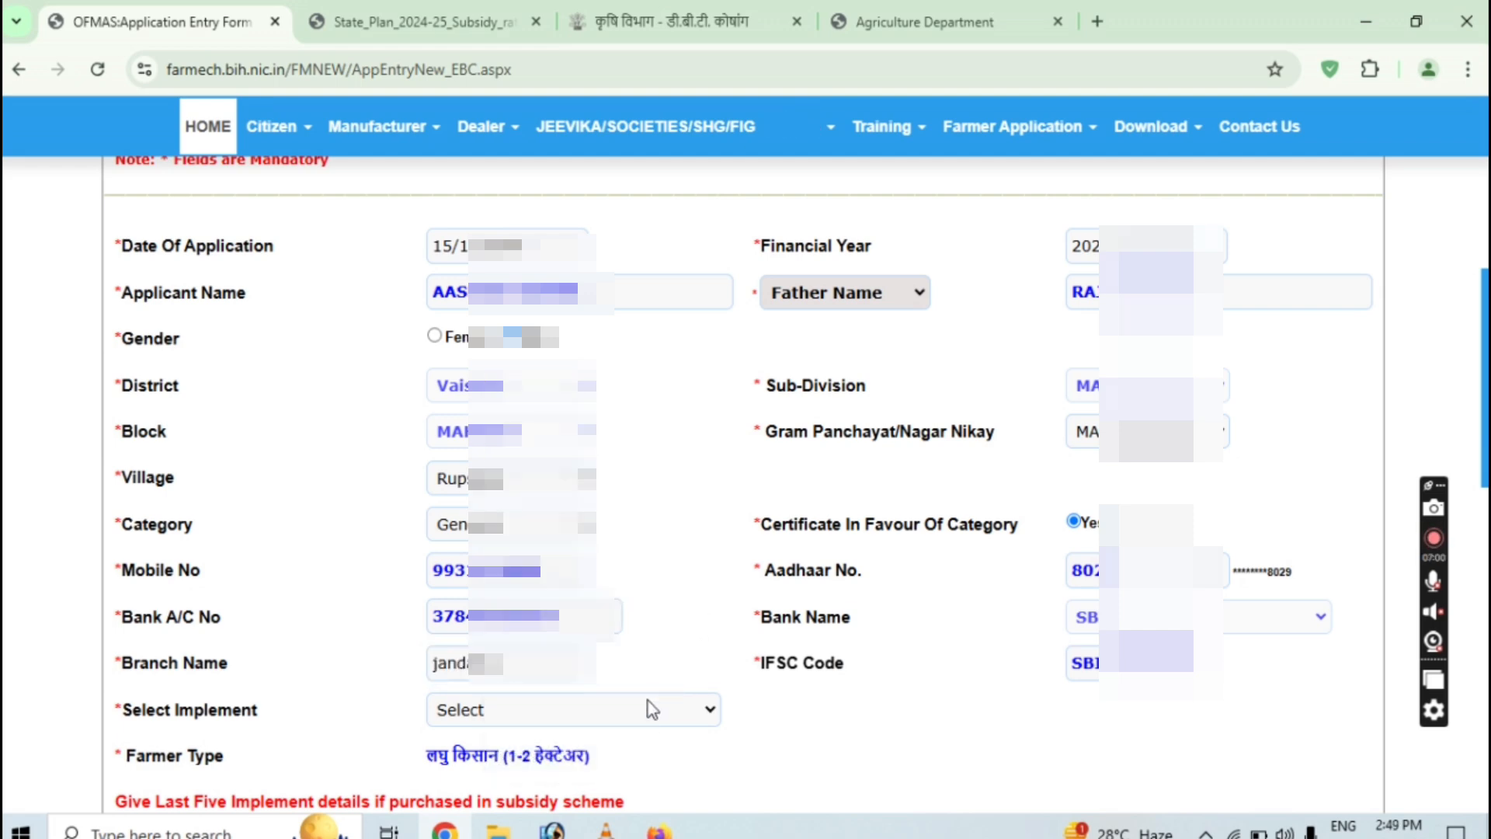
Step: Select Chaff Cutter (Electric motor operated above 3-5HP) as the implement
scroll(1442, 326, "down", 1)
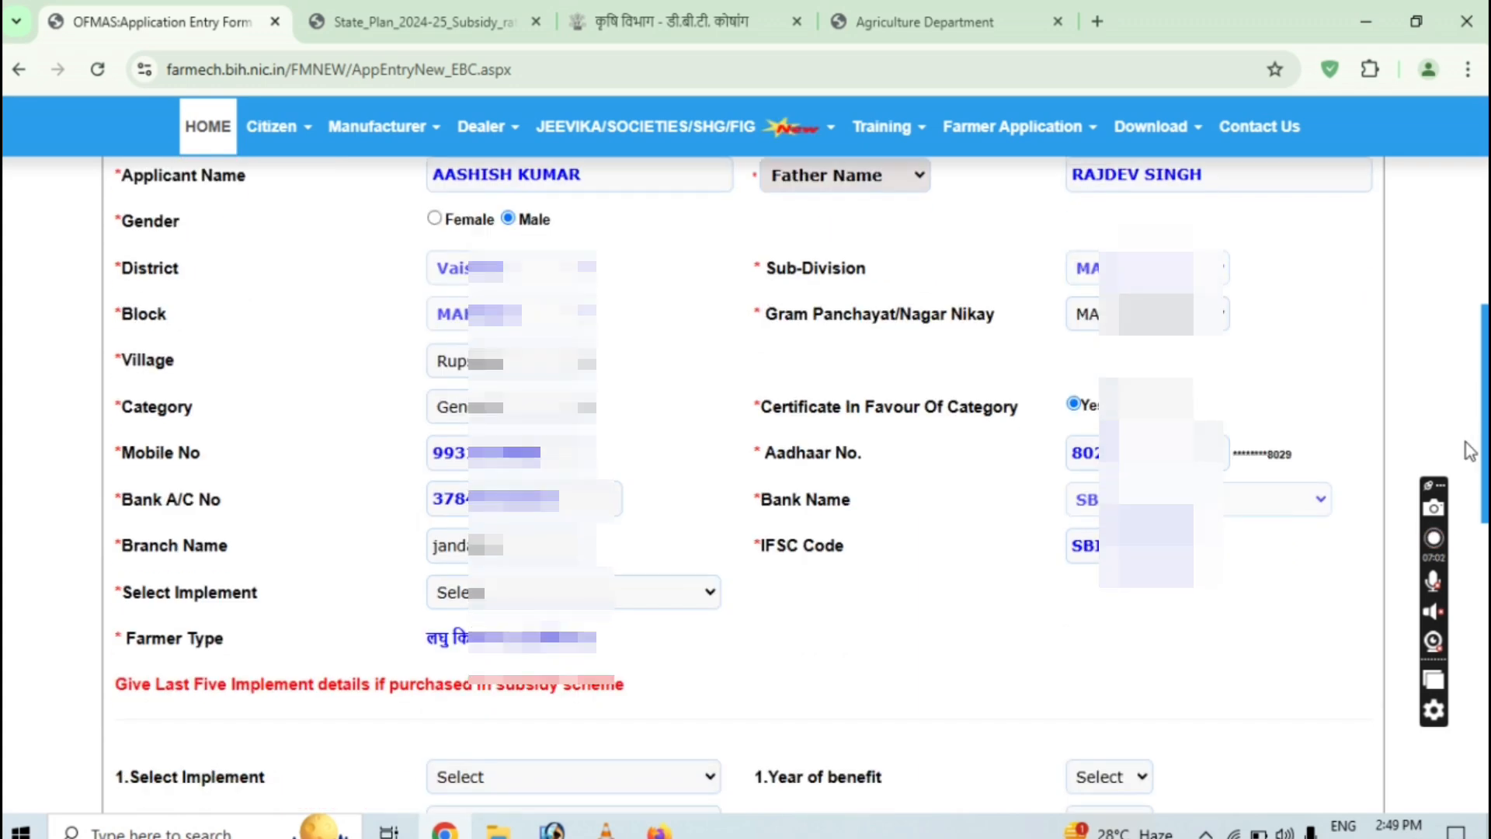
left_click(584, 593)
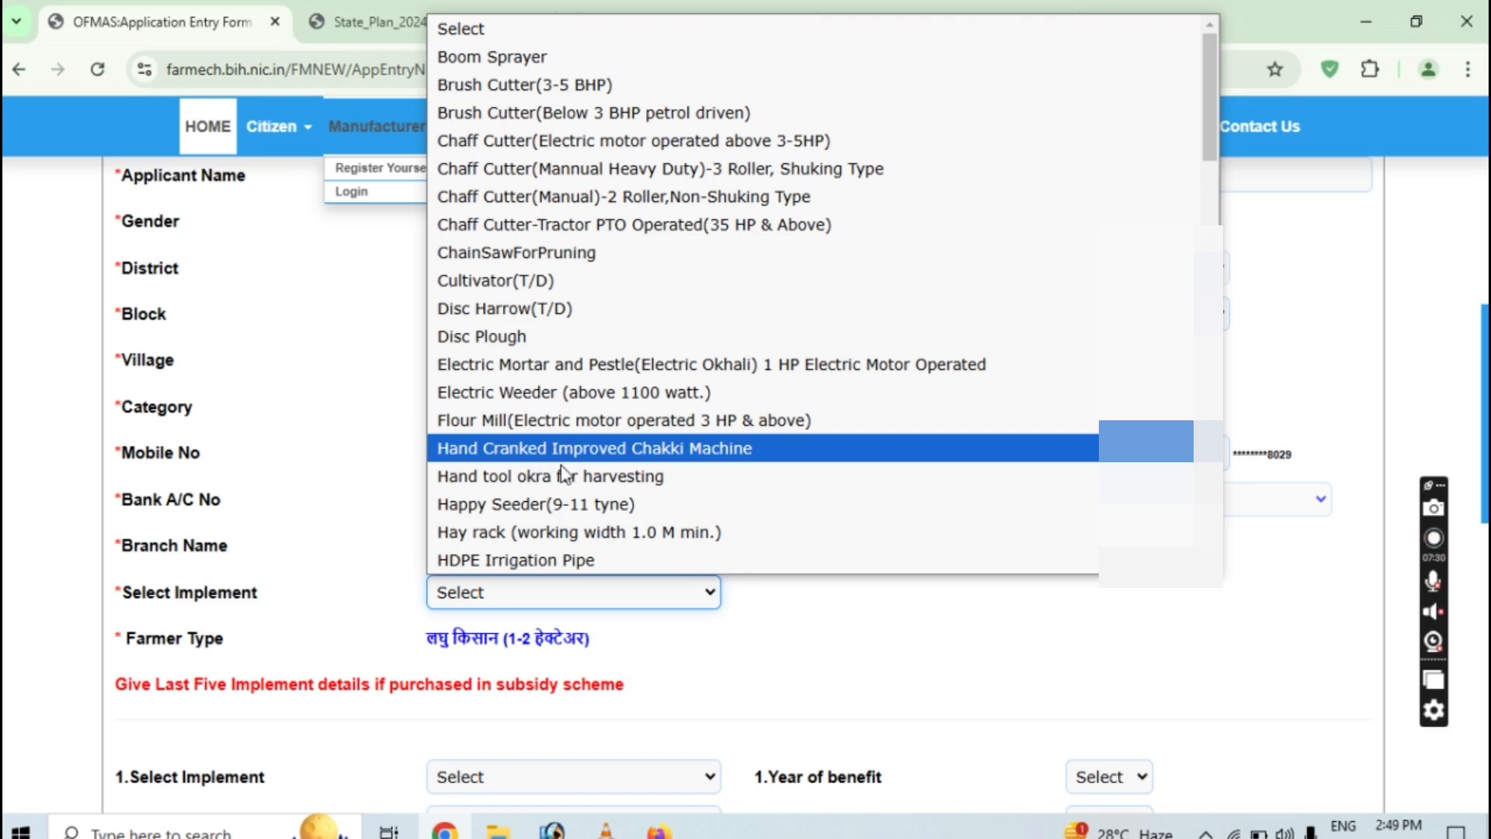
left_click(536, 141)
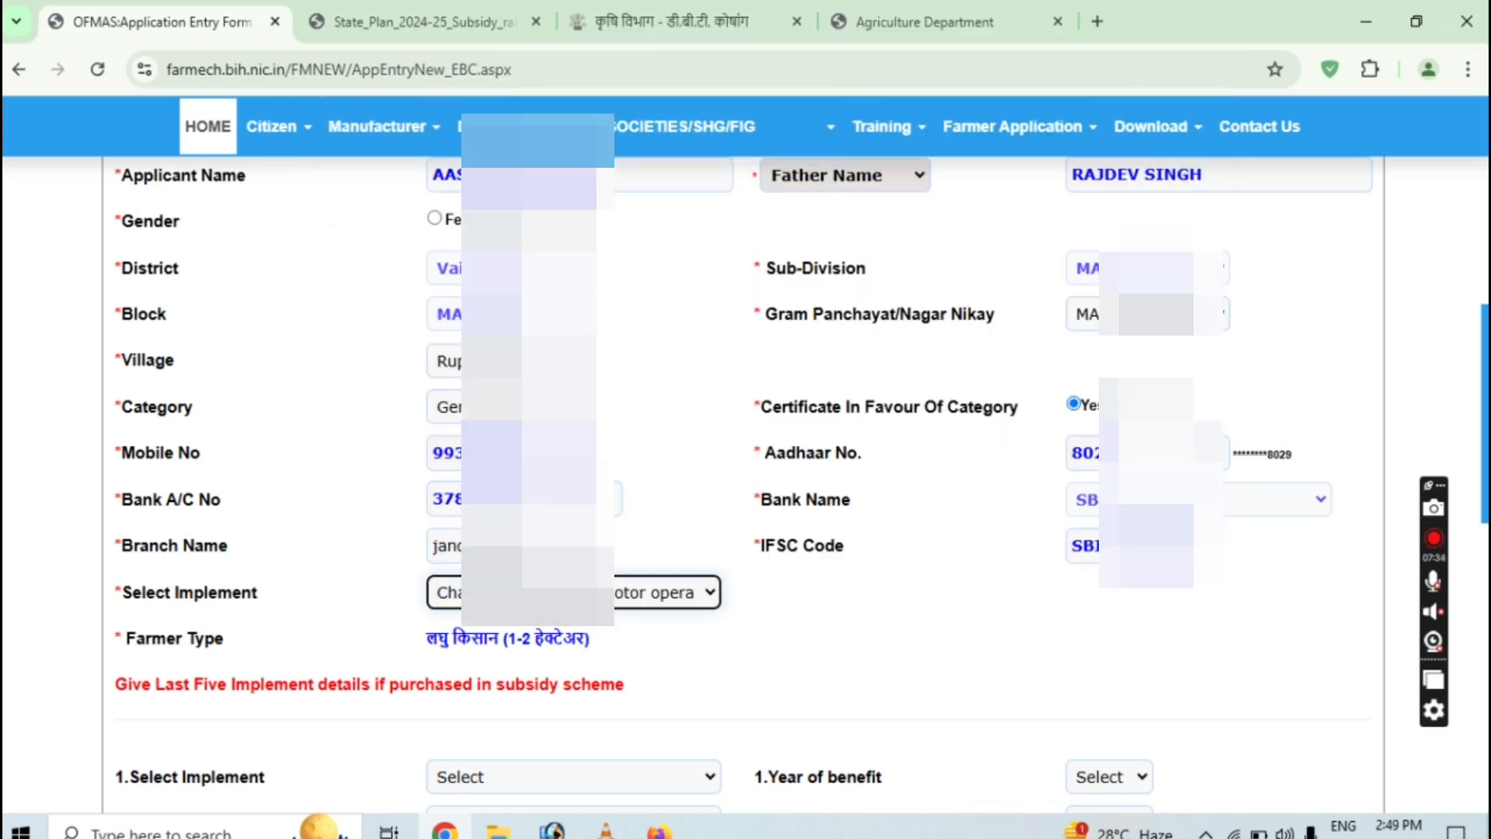
scroll(581, 628, "down", 2)
scroll(581, 627, "down", 3)
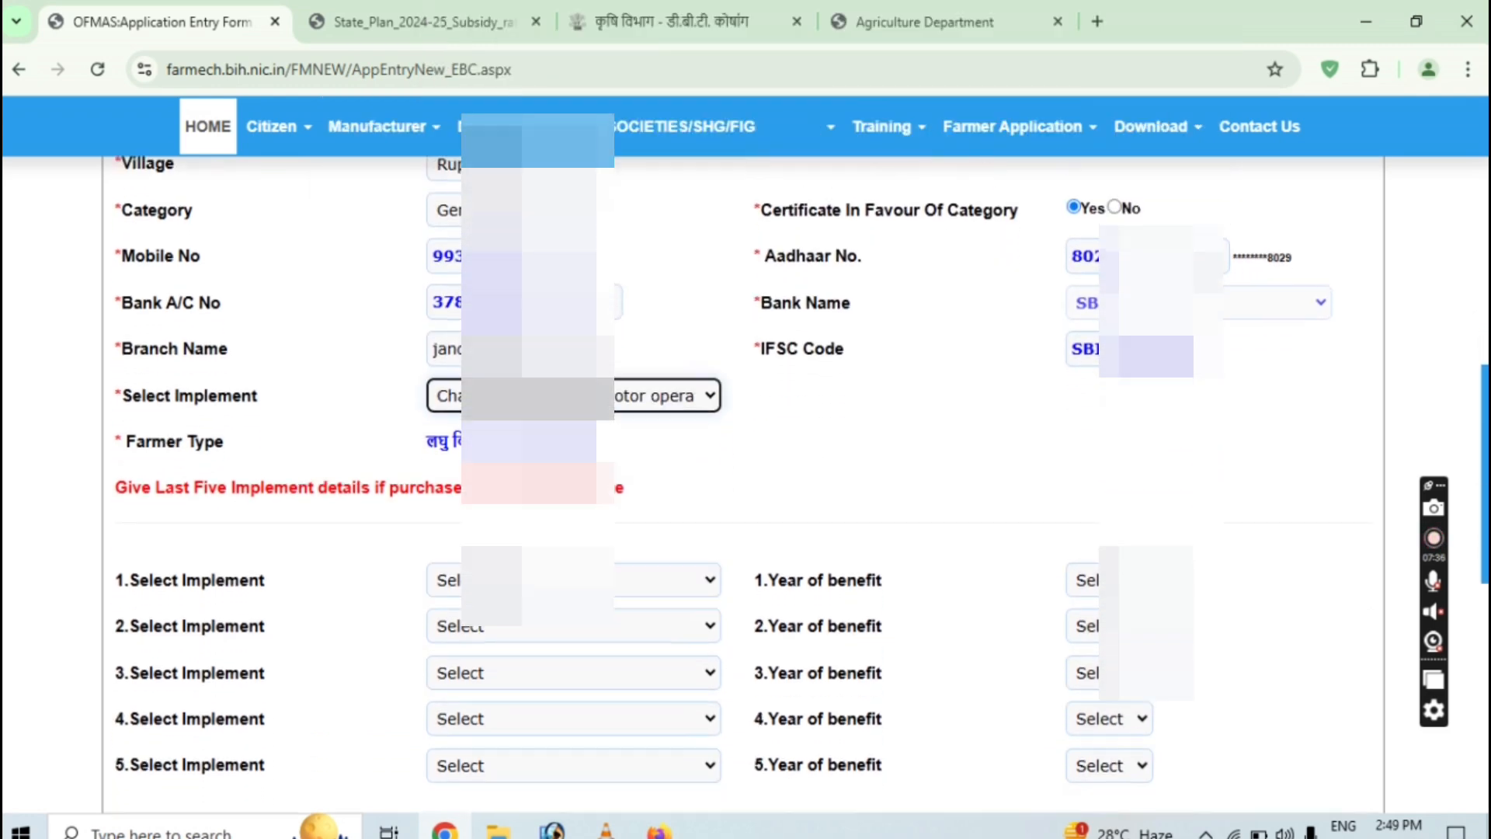
scroll(581, 628, "down", 1)
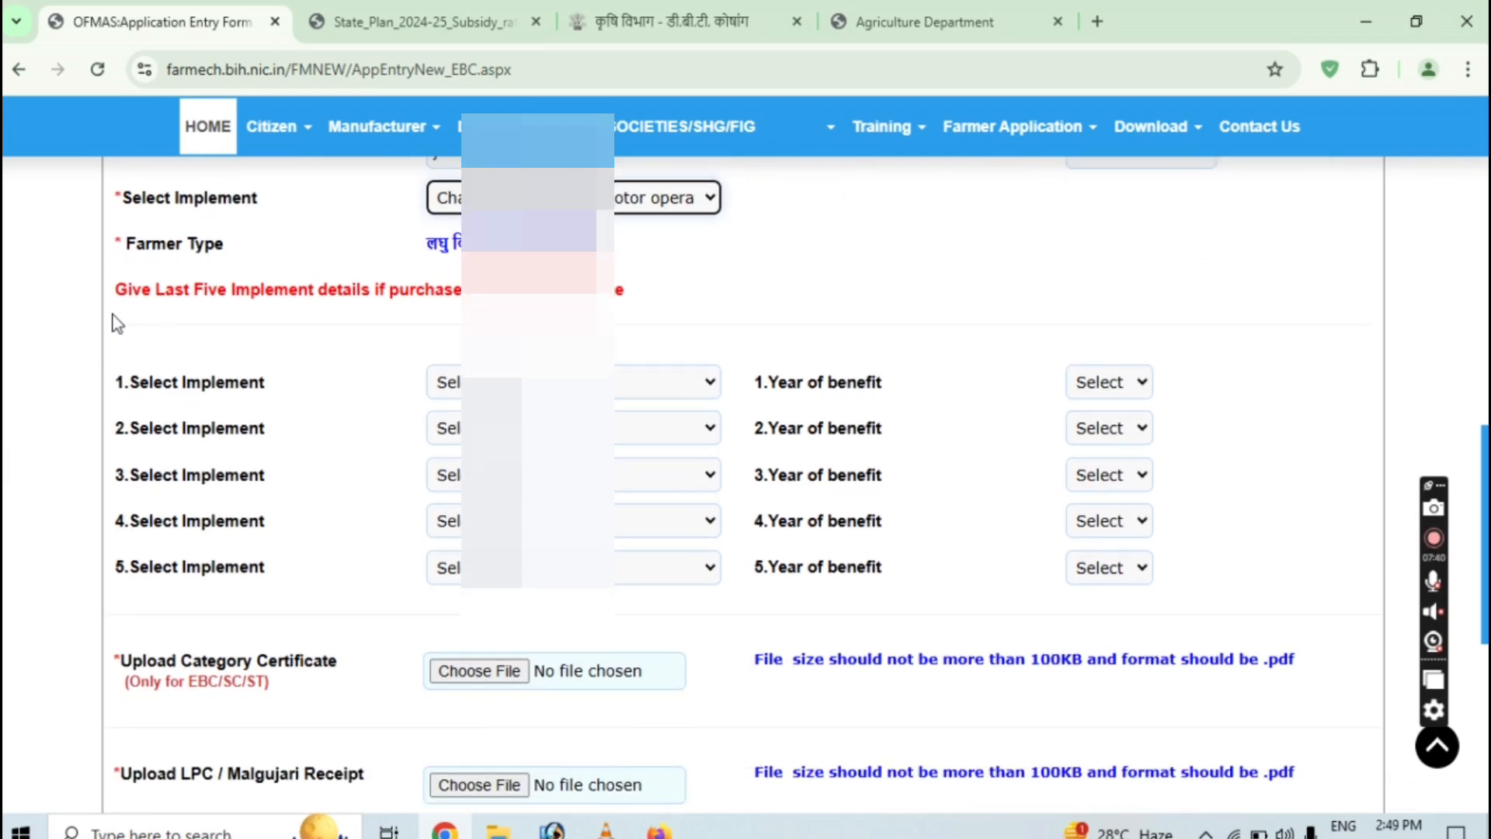
left_click_drag(104, 290, 619, 289)
left_click(637, 290)
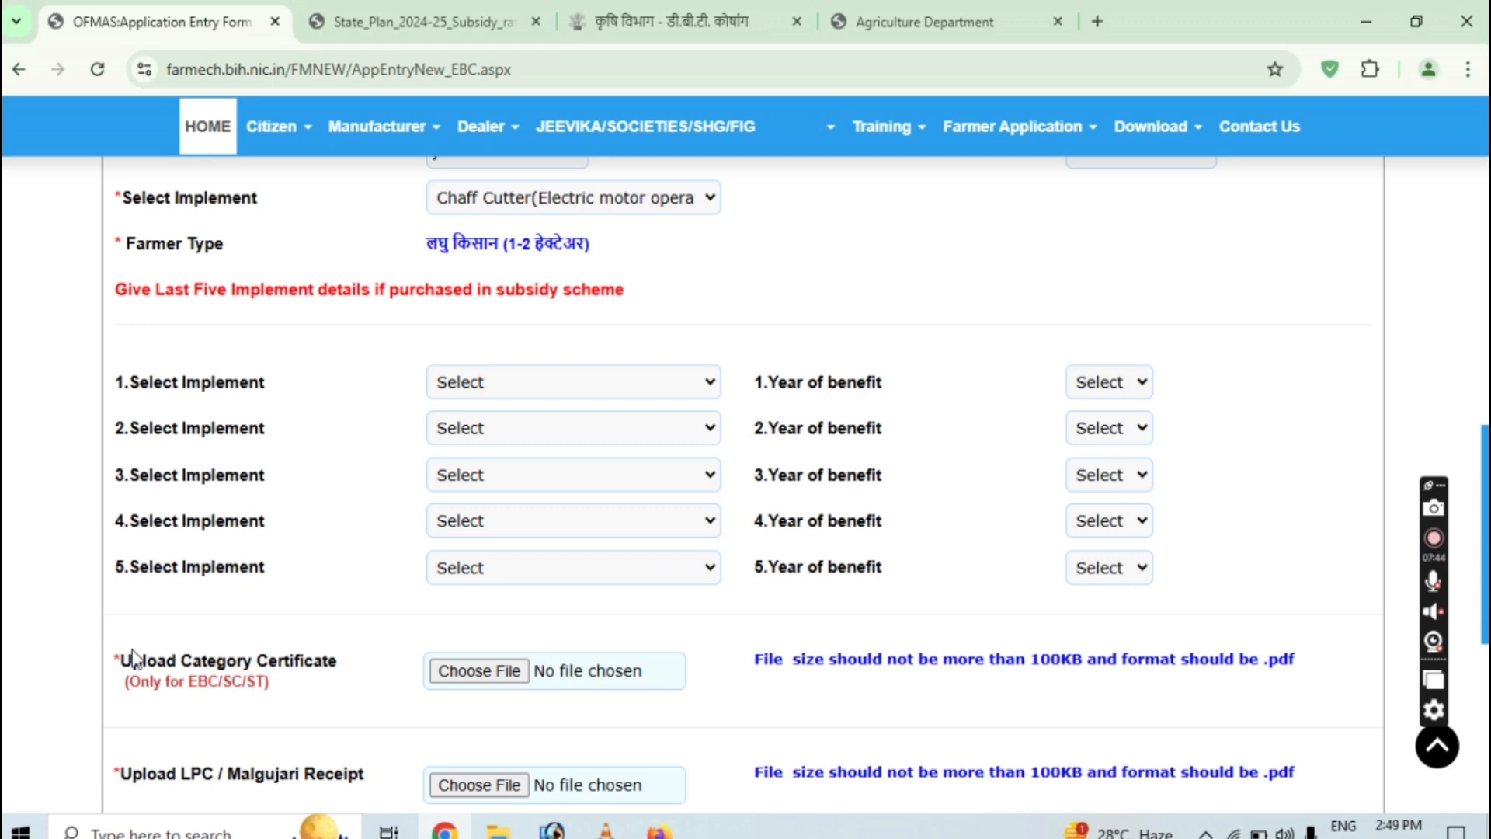
left_click_drag(121, 660, 312, 668)
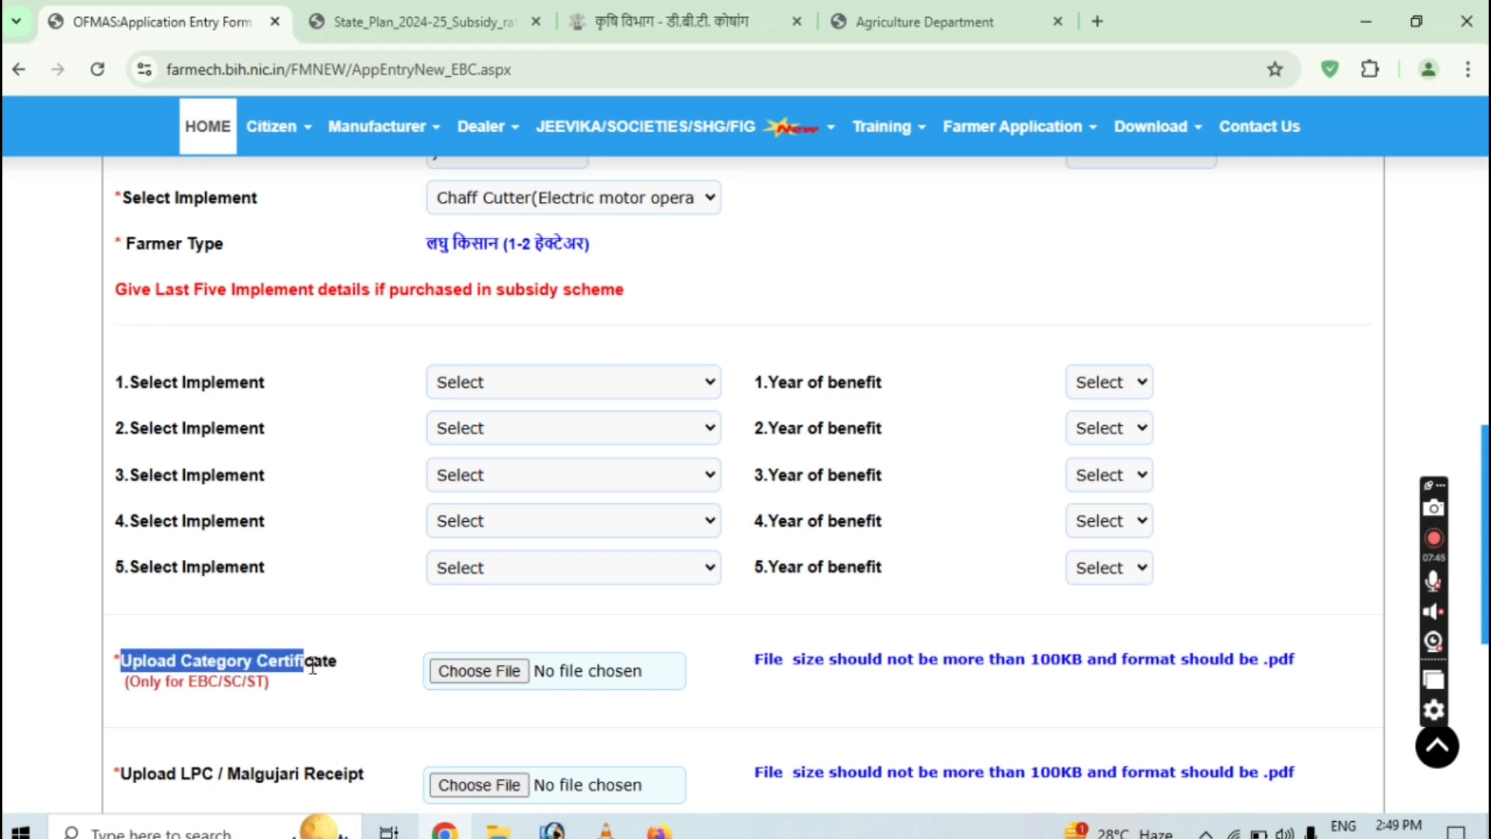
double_click(200, 681)
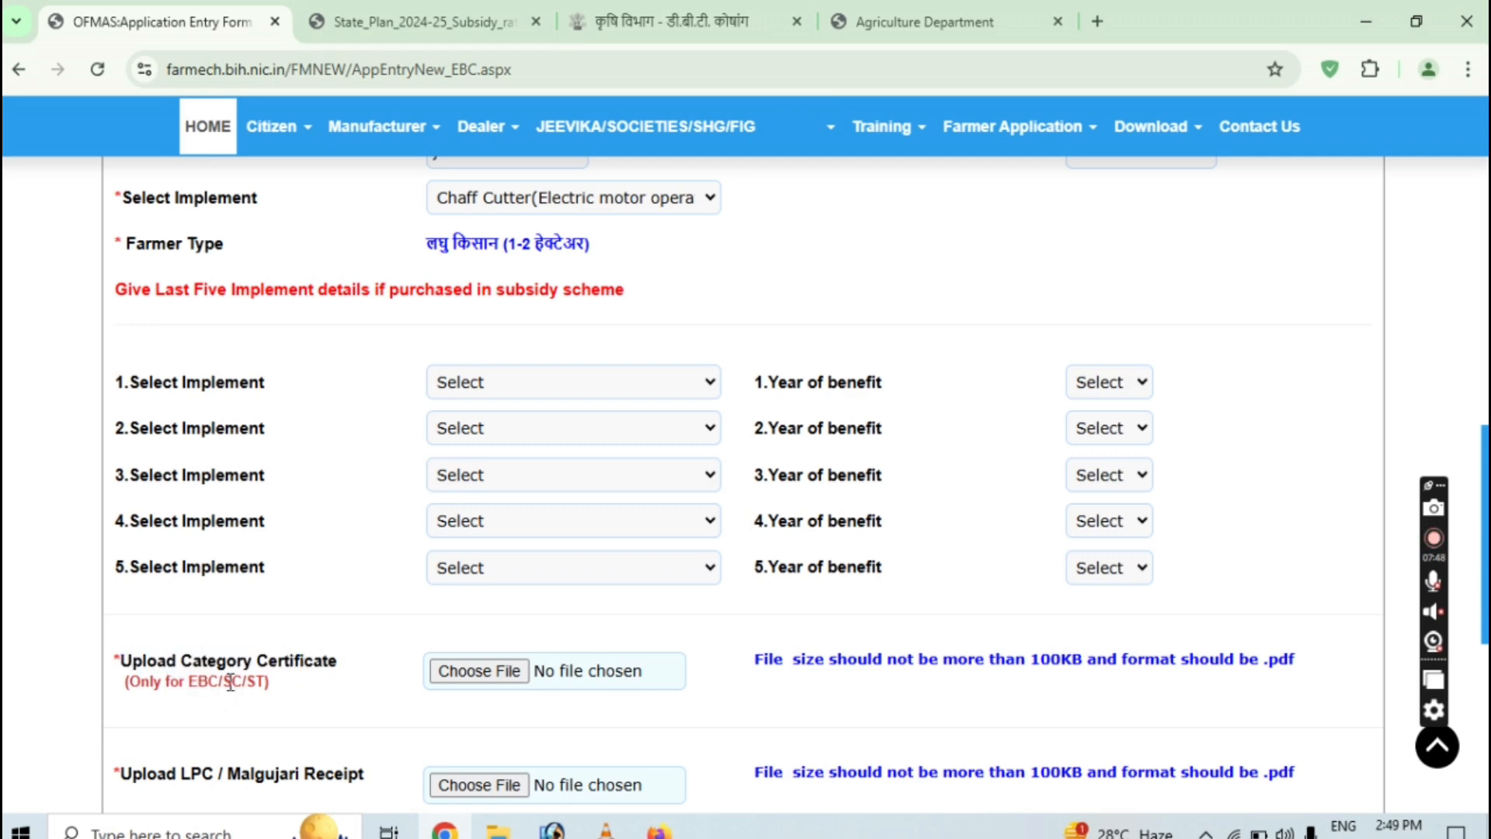
double_click(233, 681)
double_click(261, 681)
scroll(1077, 641, "down", 2)
left_click_drag(1305, 541, 744, 536)
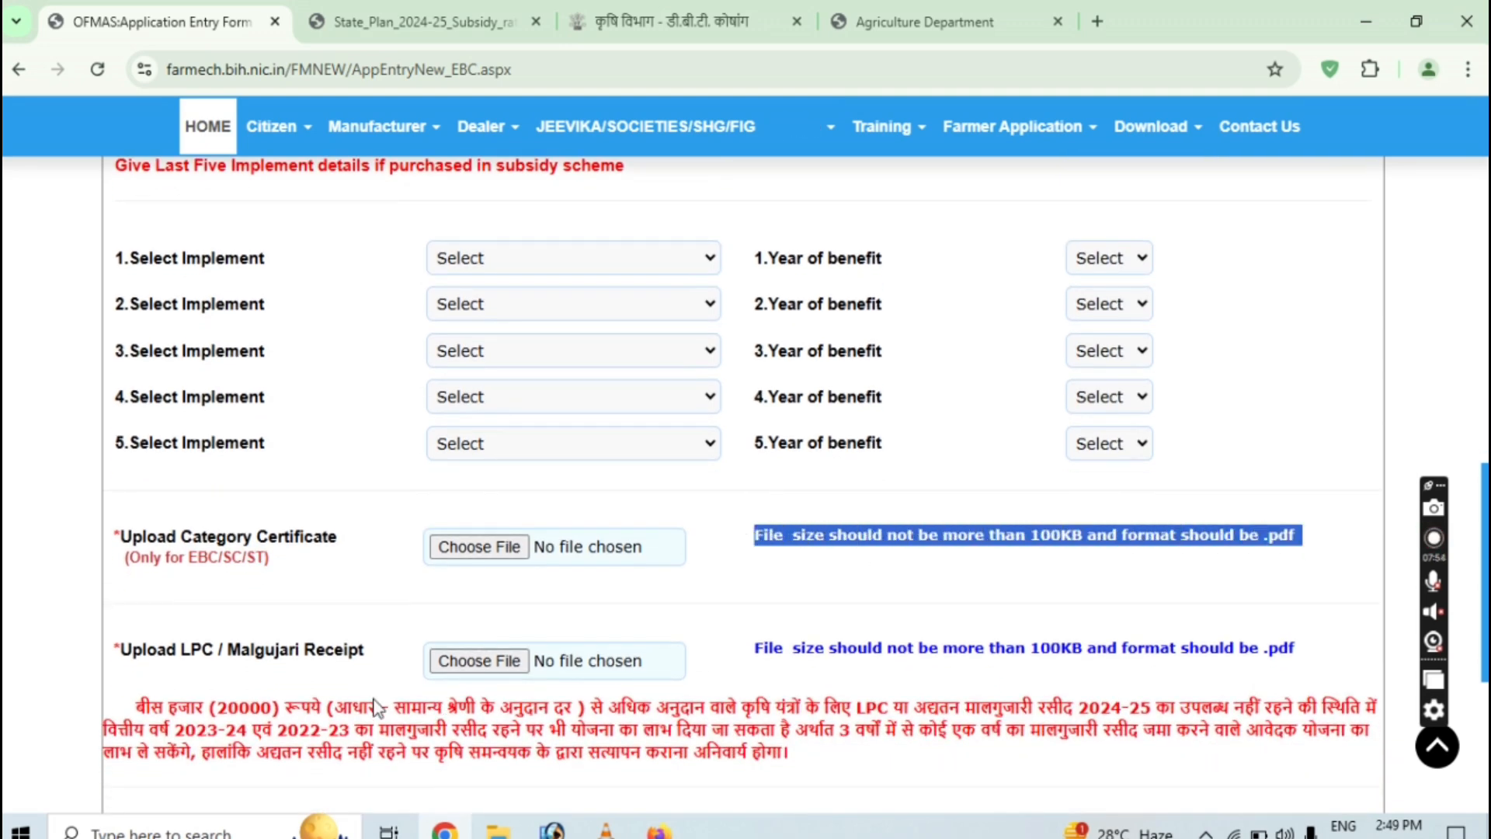
left_click_drag(122, 655, 348, 651)
left_click_drag(1288, 651, 765, 668)
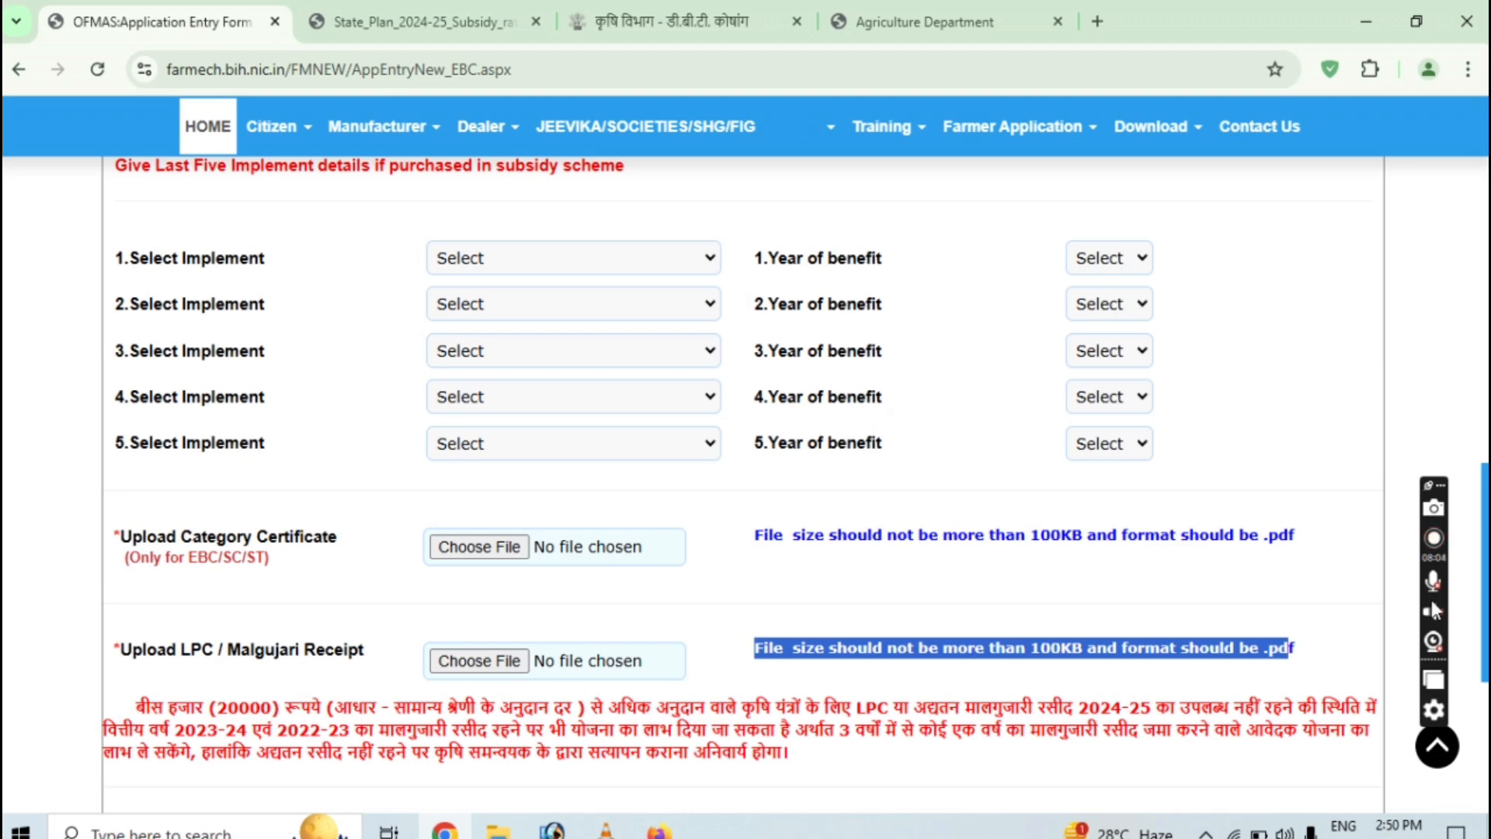
left_click_drag(1486, 597, 1486, 707)
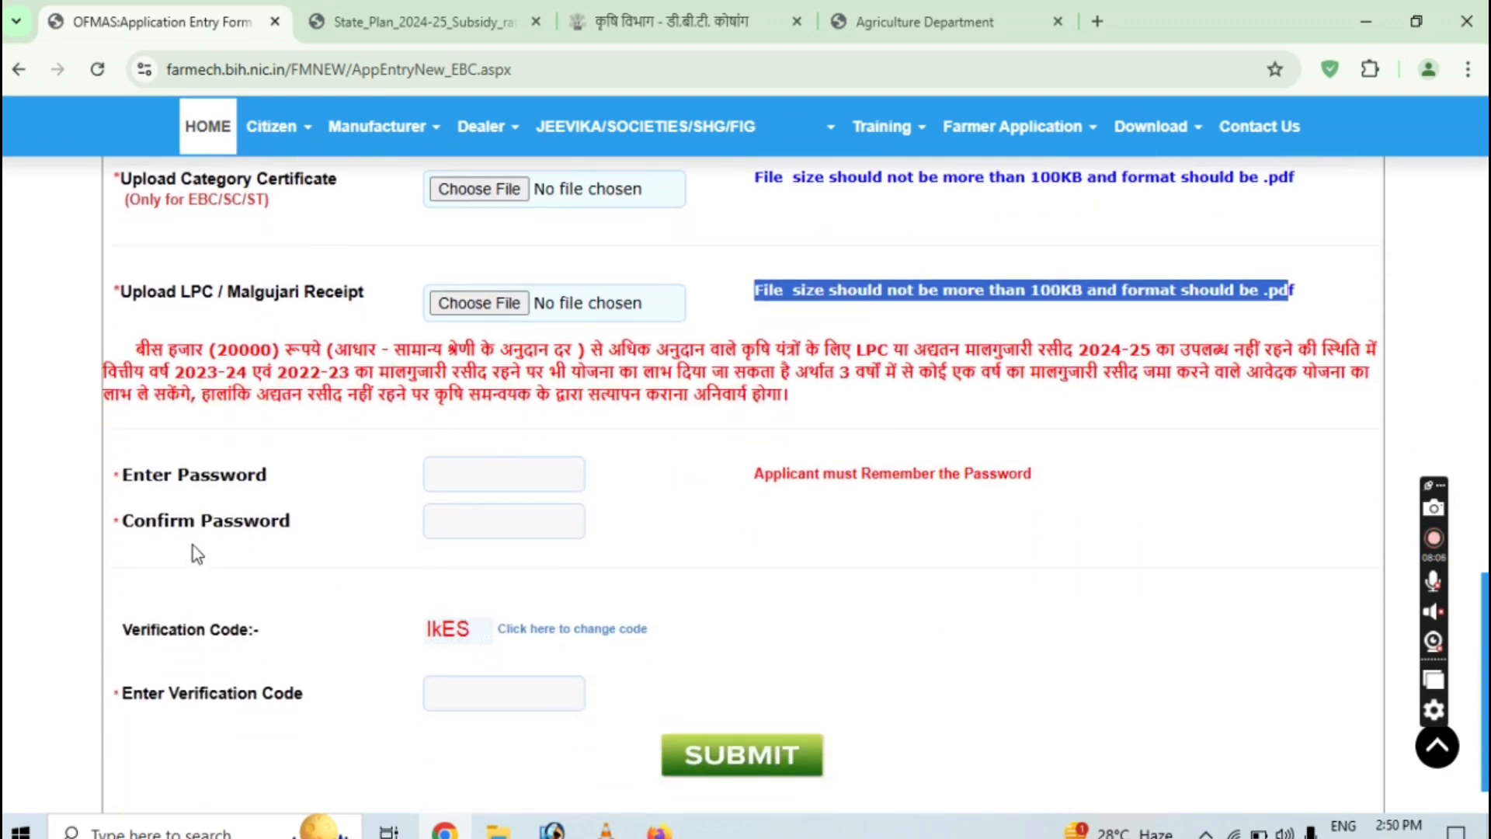
left_click_drag(138, 469, 310, 530)
left_click(313, 533)
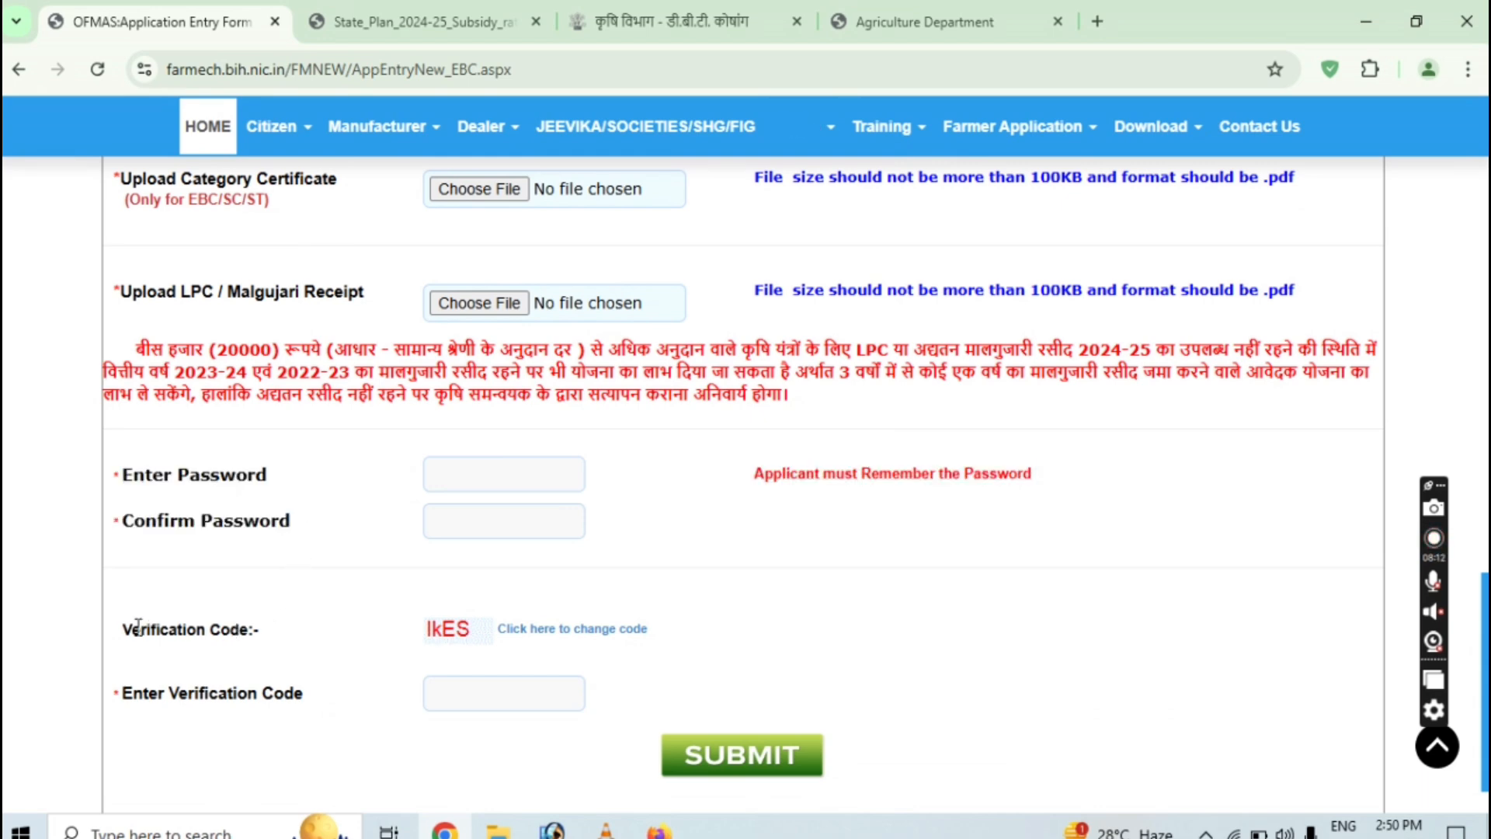
left_click_drag(123, 630, 252, 632)
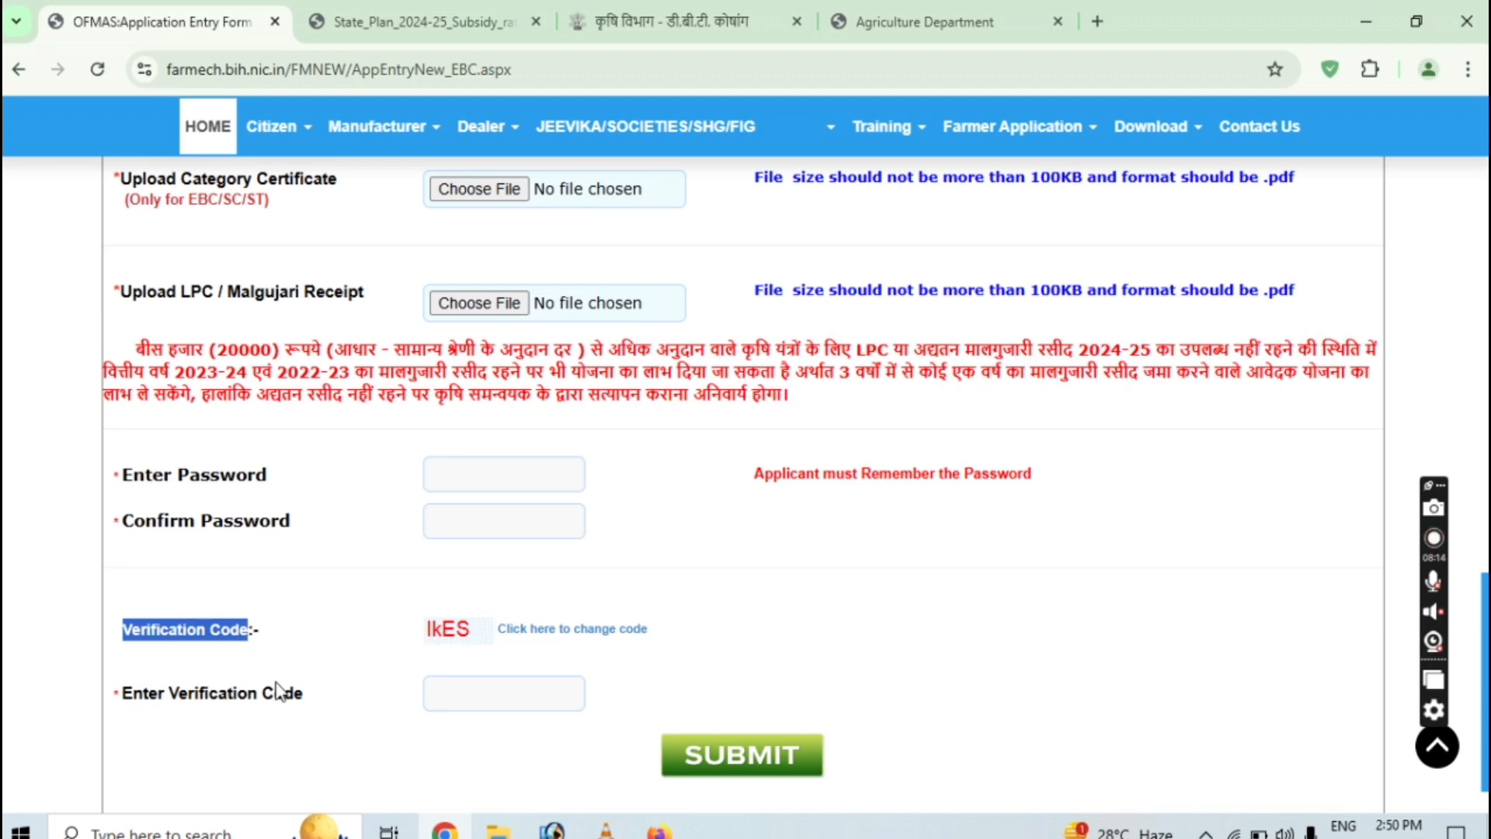
left_click_drag(293, 691, 115, 707)
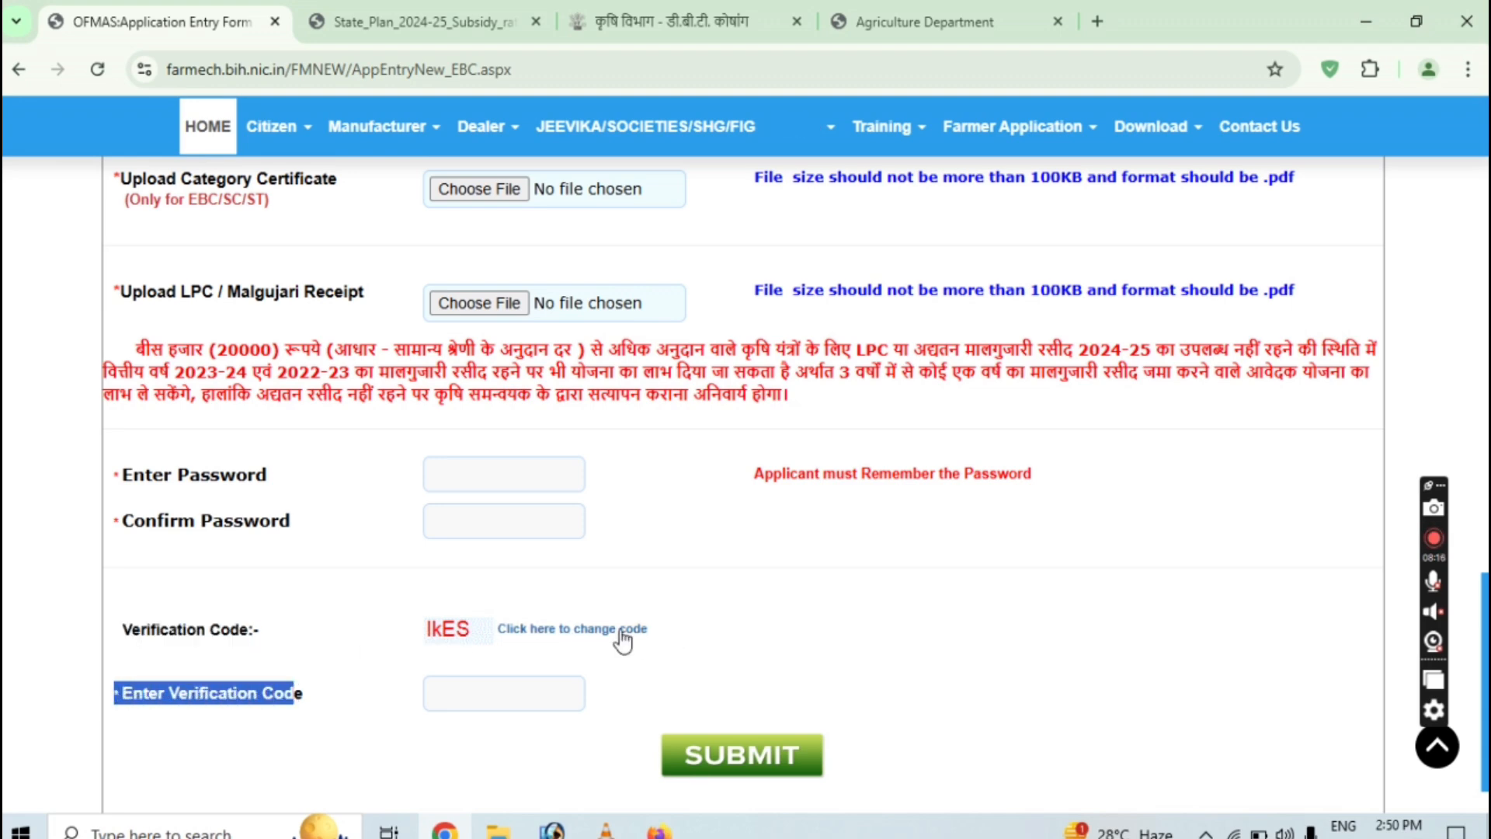
scroll(1124, 644, "down", 1)
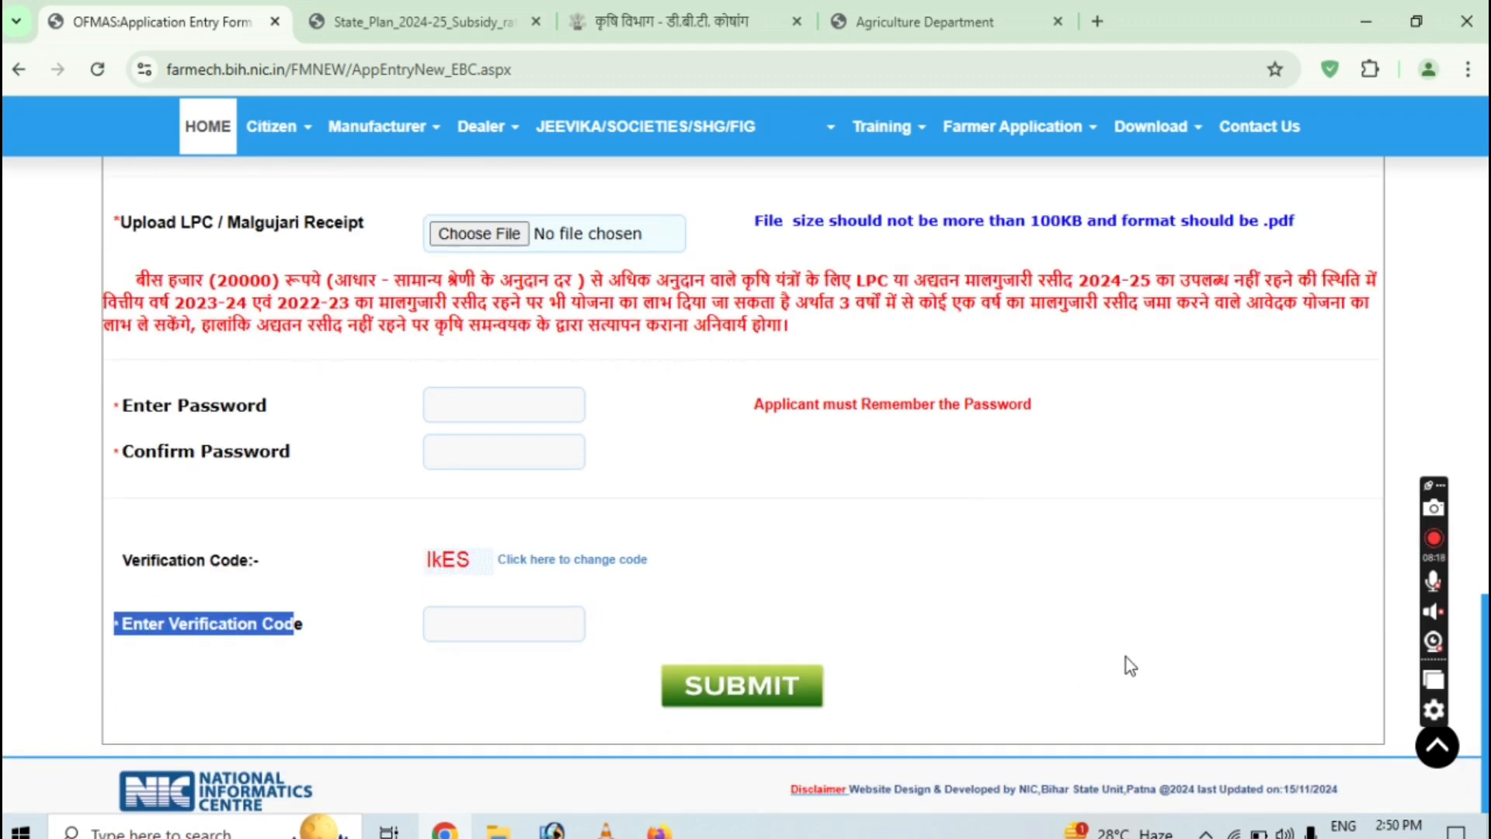
scroll(1109, 658, "up", 1)
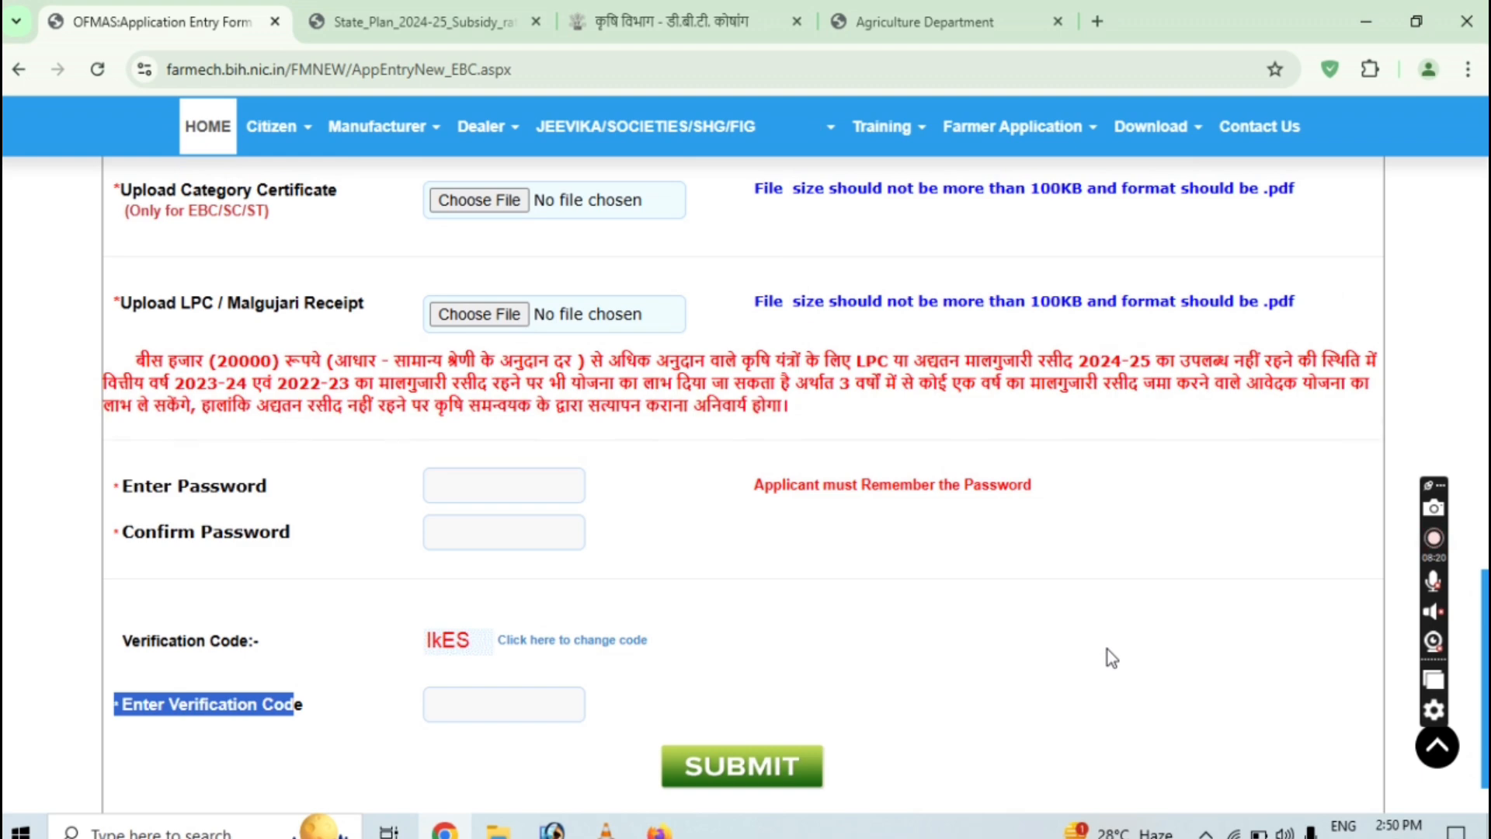
scroll(1021, 561, "up", 1)
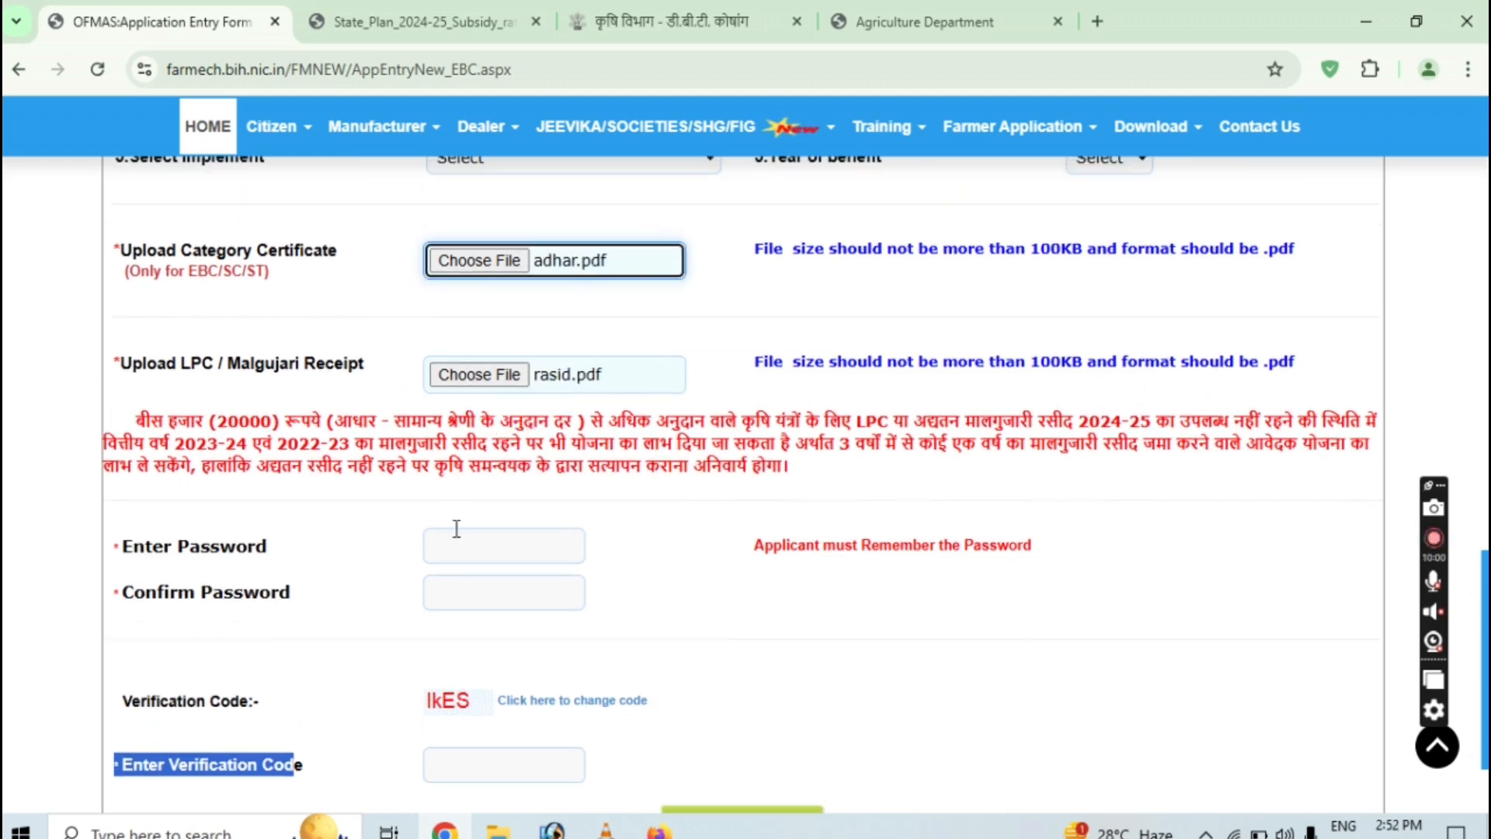
Step: Enter and confirm the applicant password, then load a fresh verification code
left_click(465, 544)
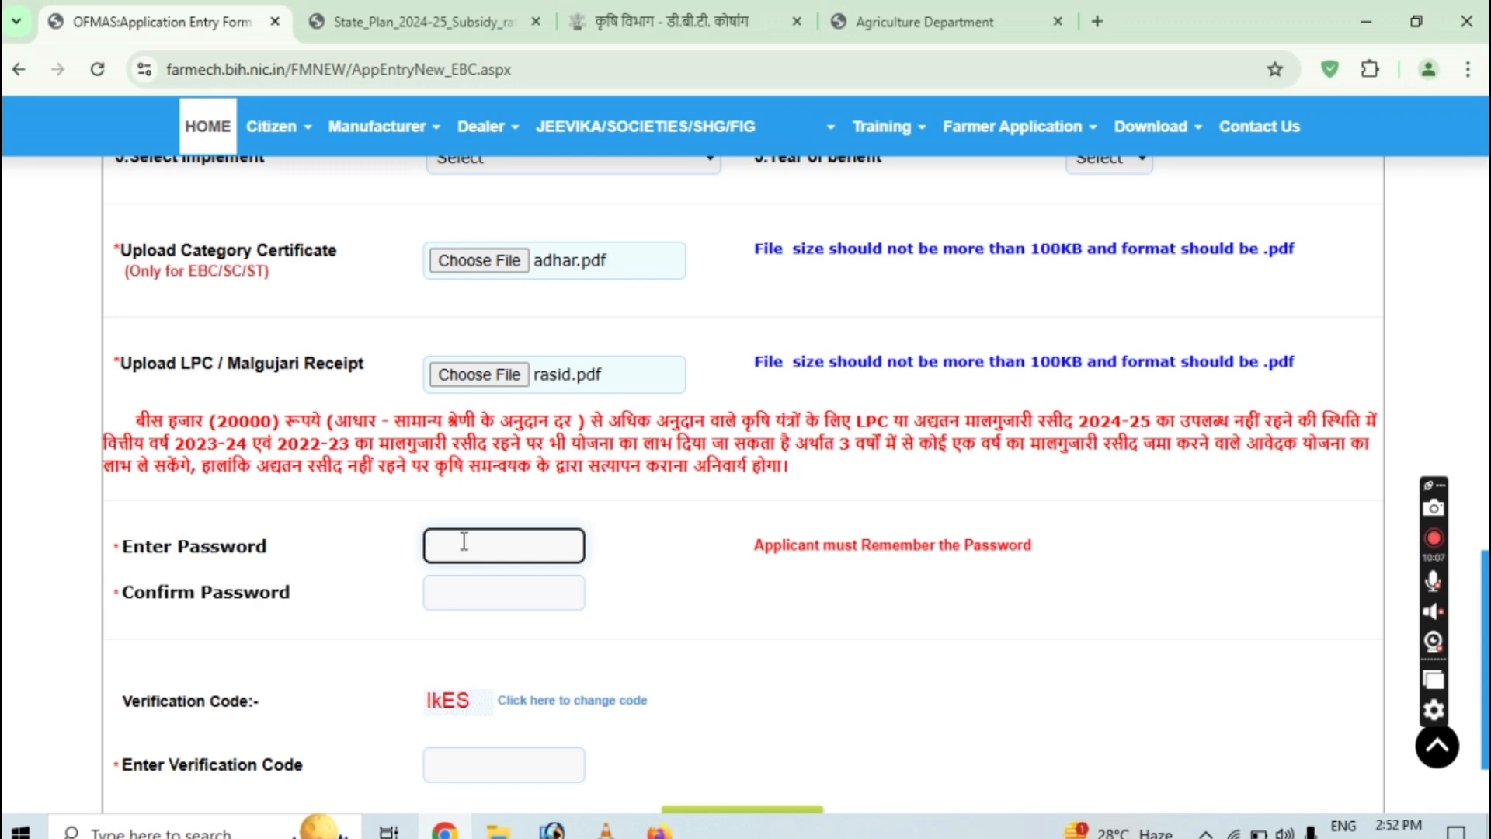
type("a")
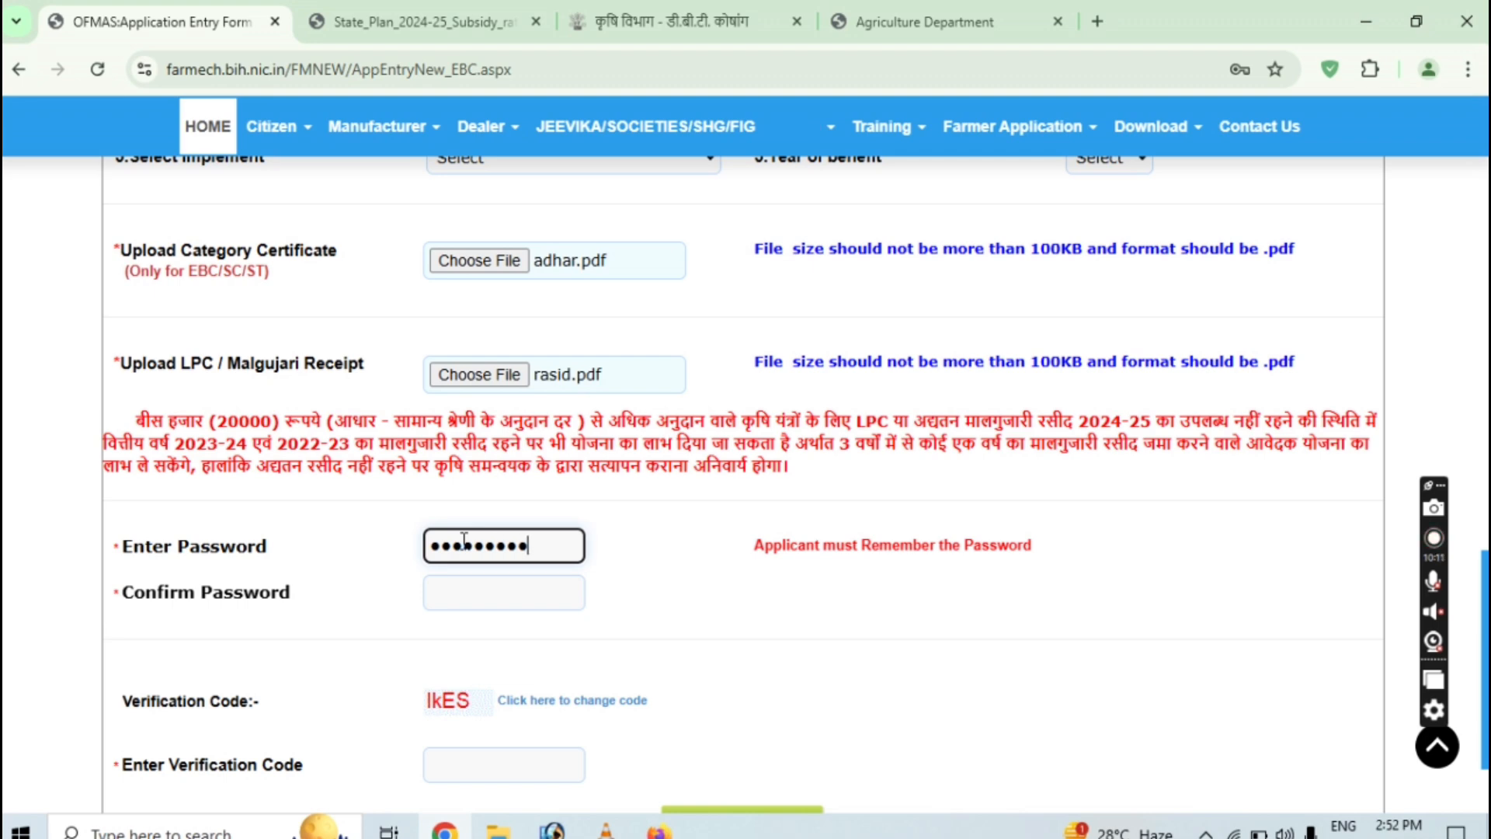
key("Tab")
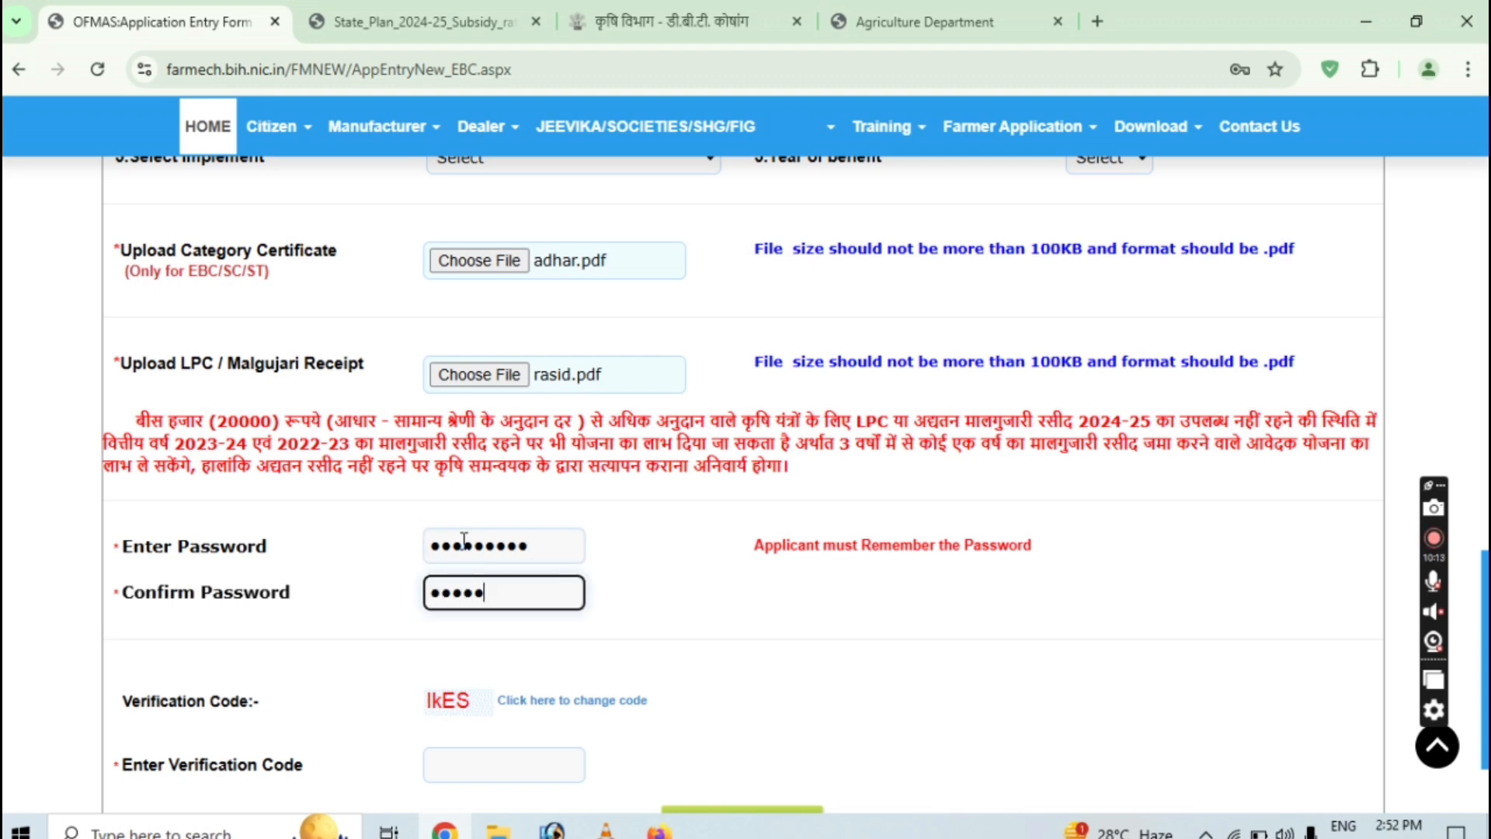
key("Tab")
key("Tab")
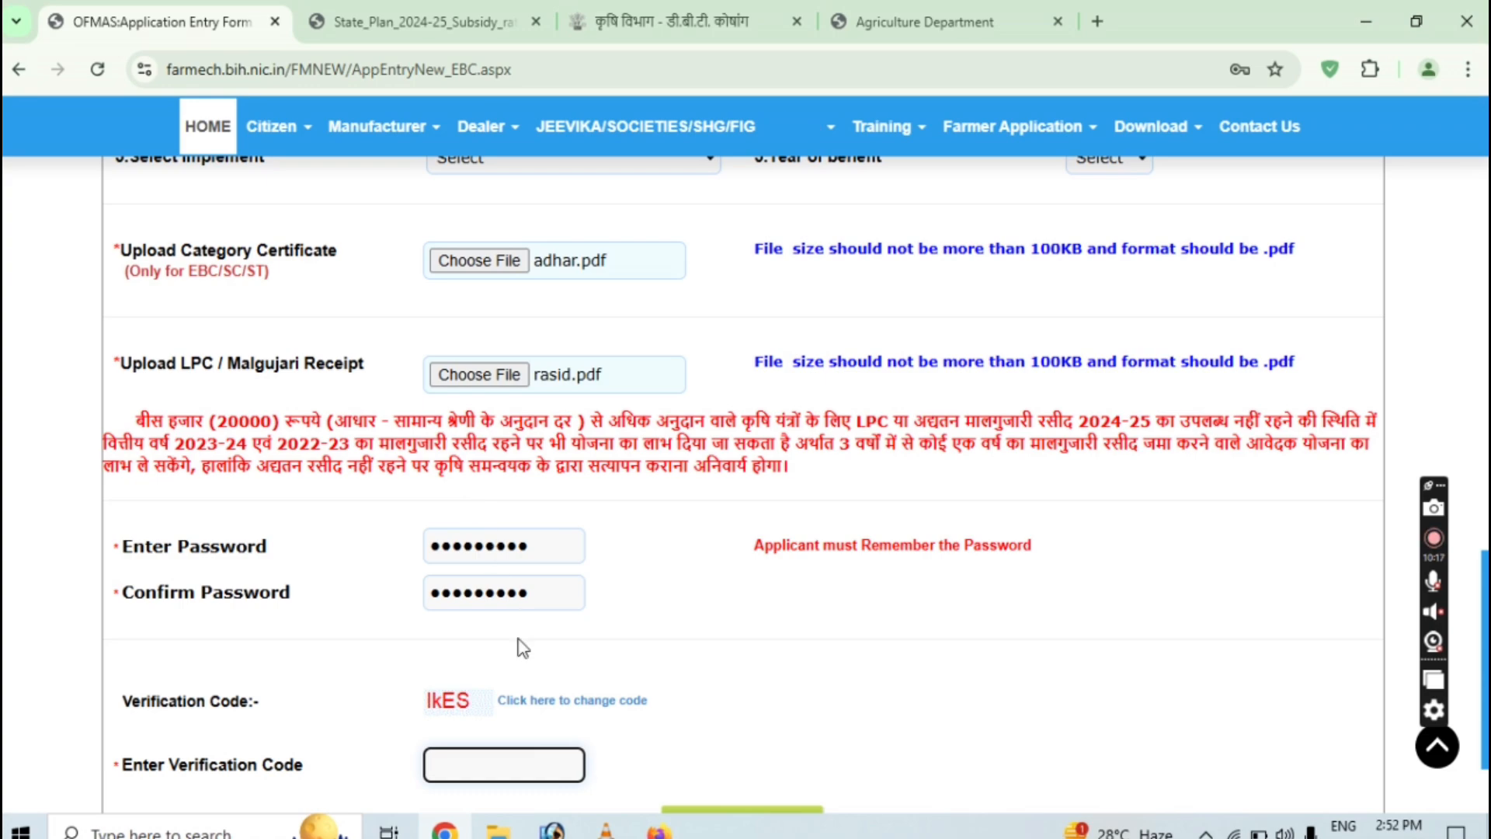
left_click(575, 700)
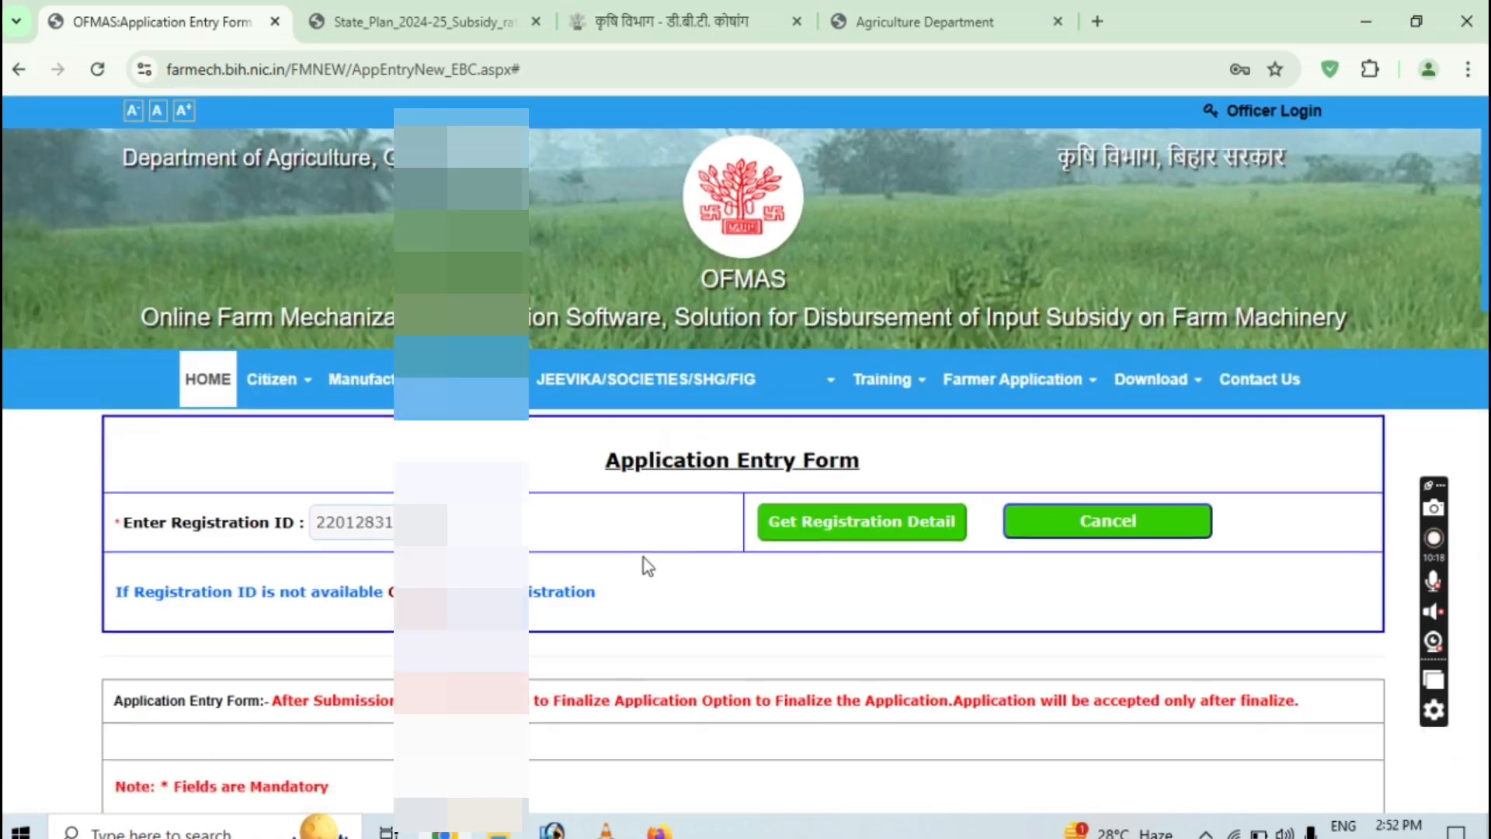
Step: Enter the displayed verification code, review the password fields, and submit the application
scroll(645, 558, "down", 20)
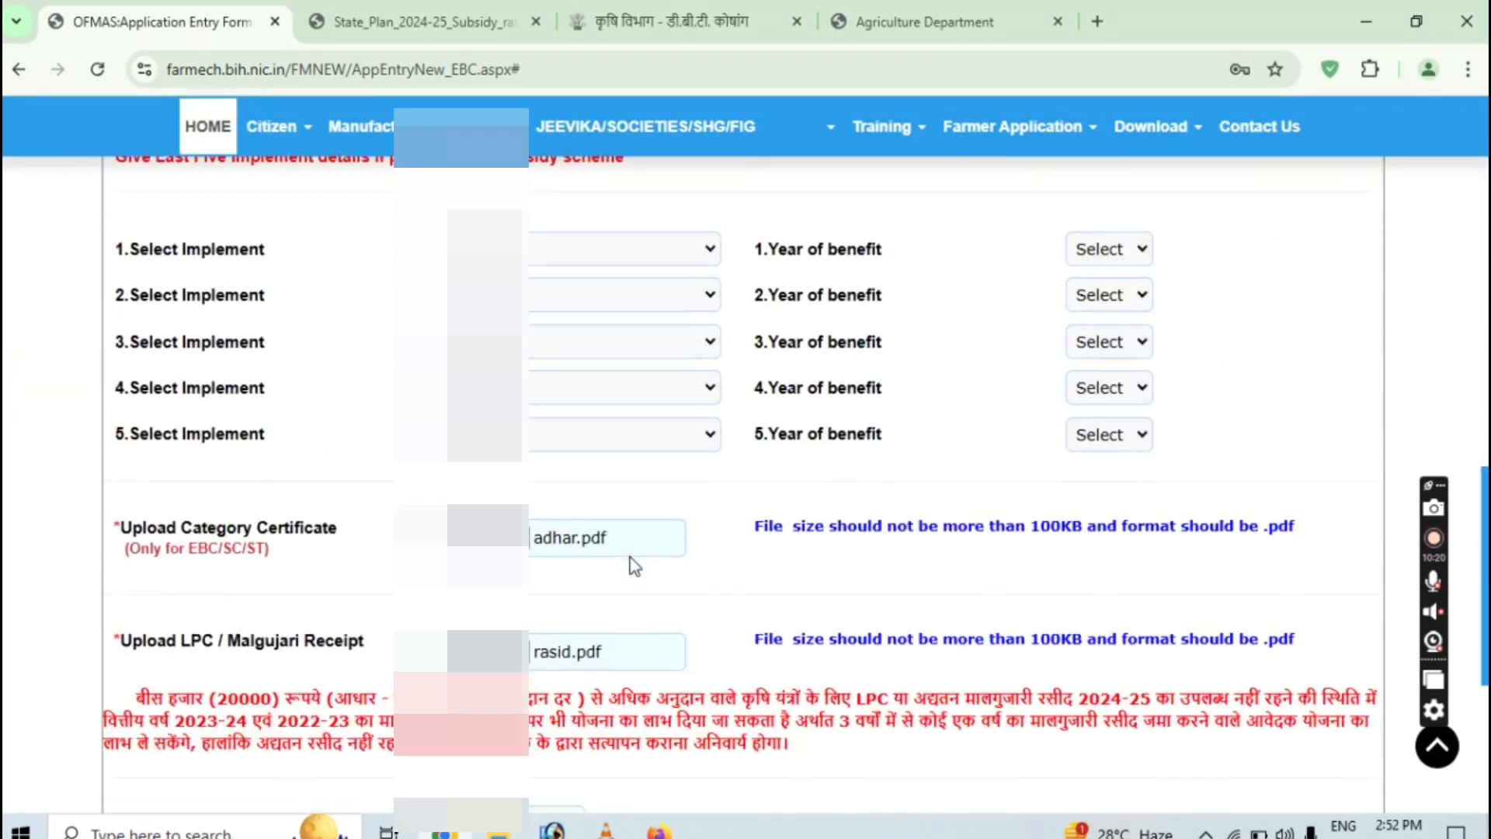
scroll(635, 566, "down", 4)
left_click(493, 727)
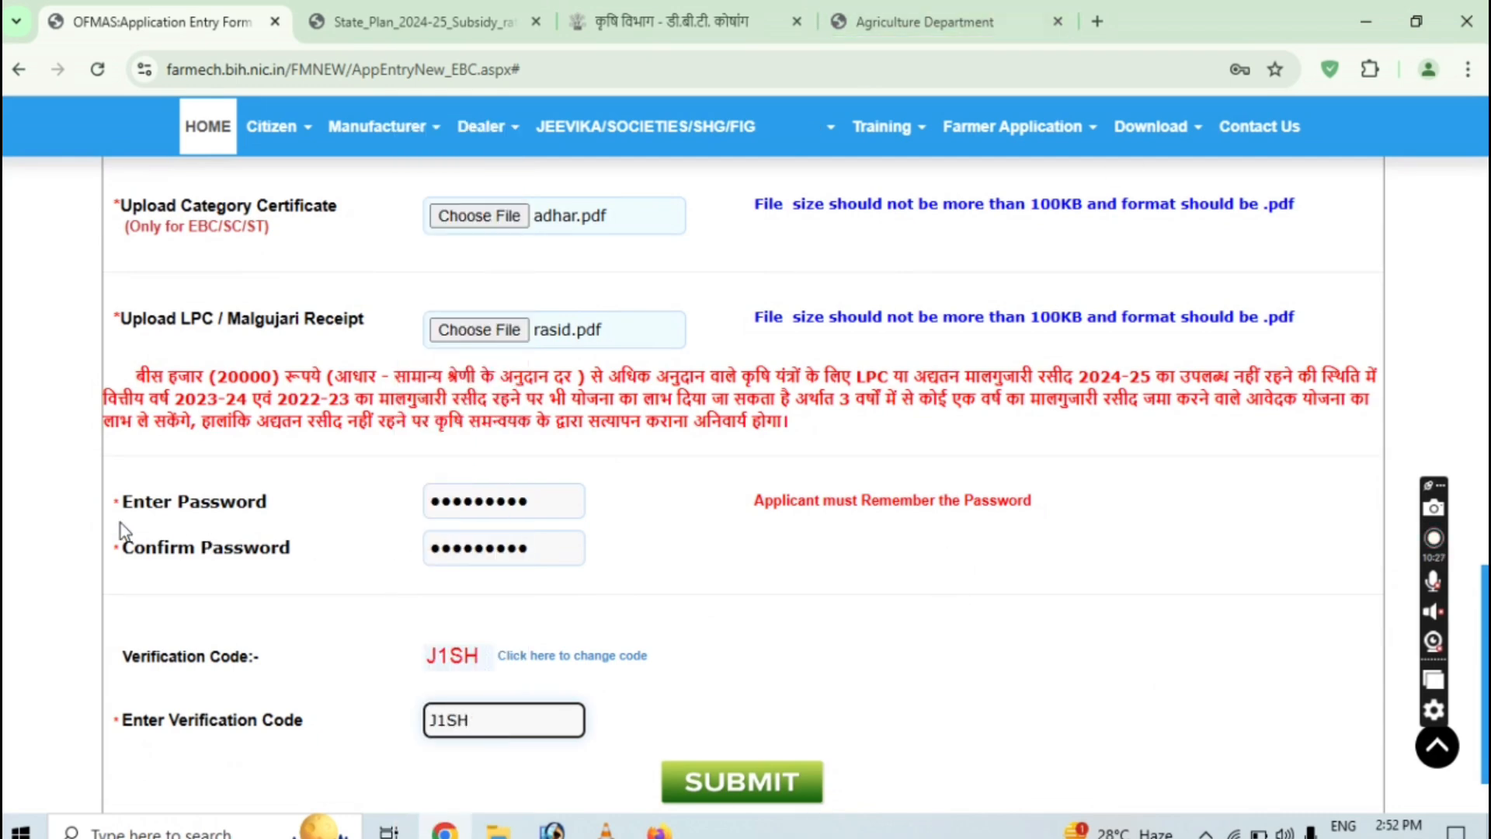
left_click_drag(99, 498, 249, 520)
left_click(256, 518)
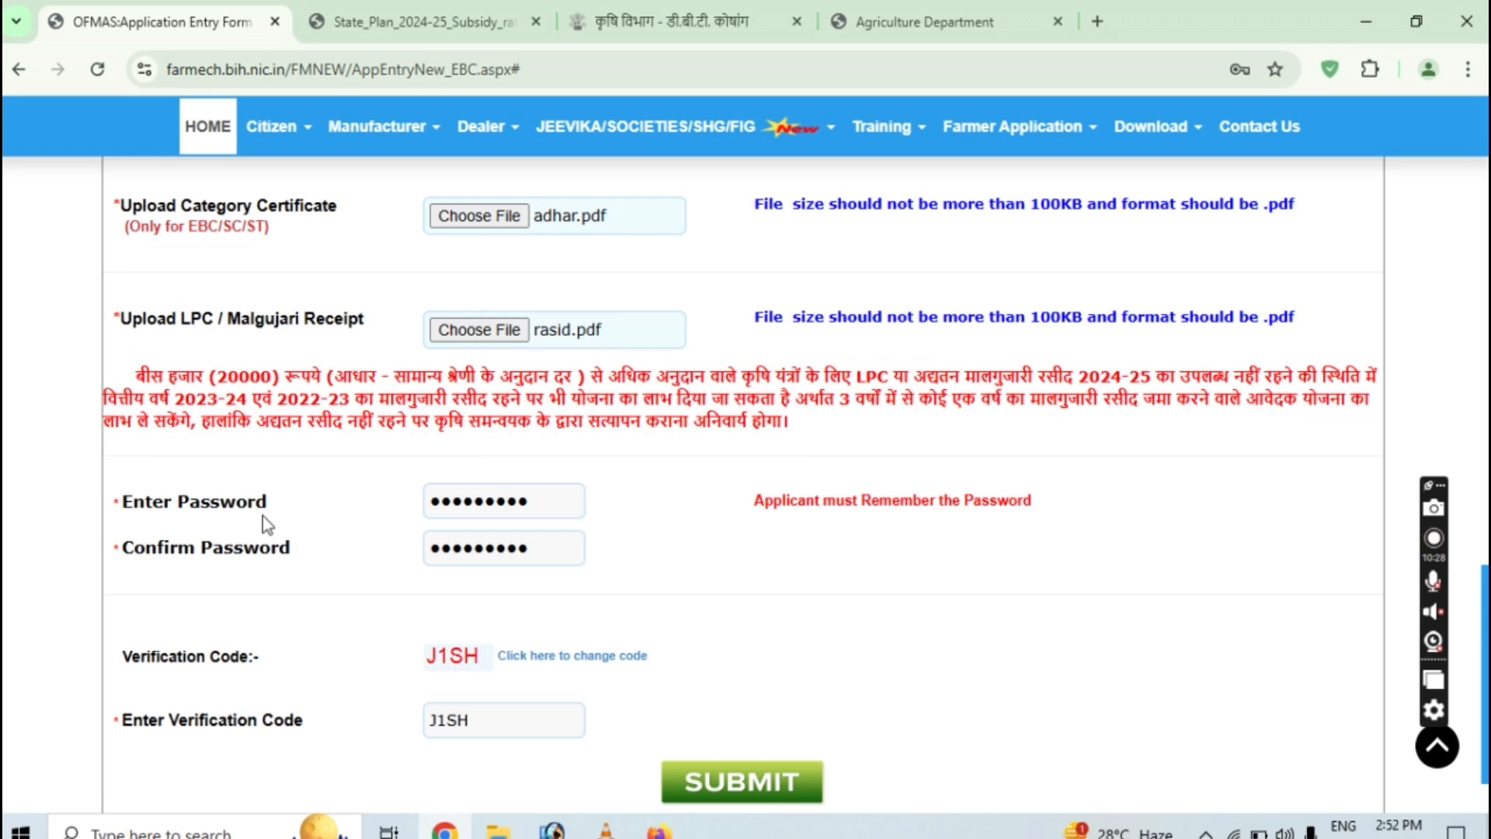
double_click(220, 513)
double_click(177, 547)
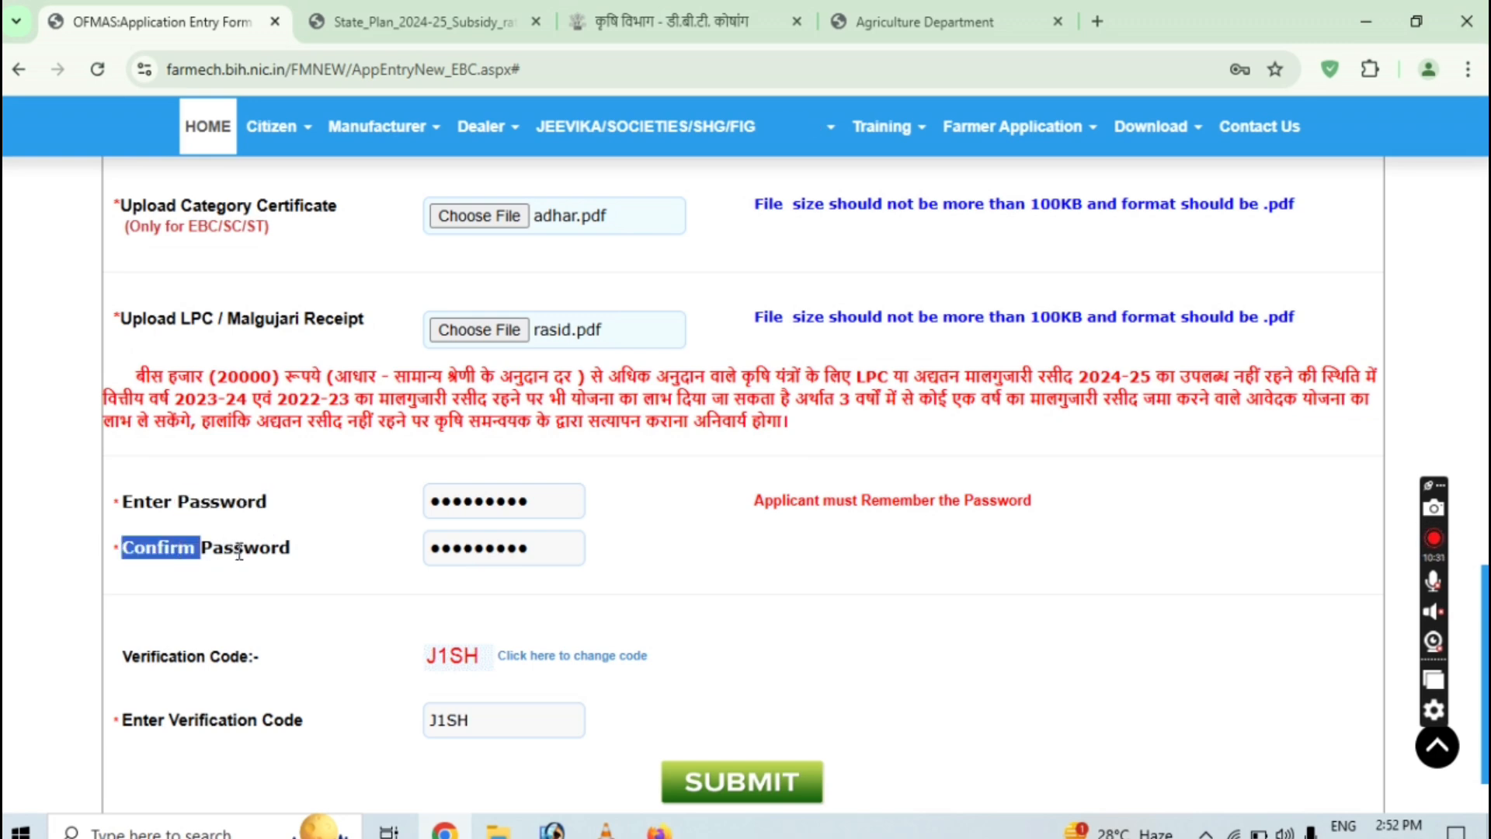
double_click(240, 548)
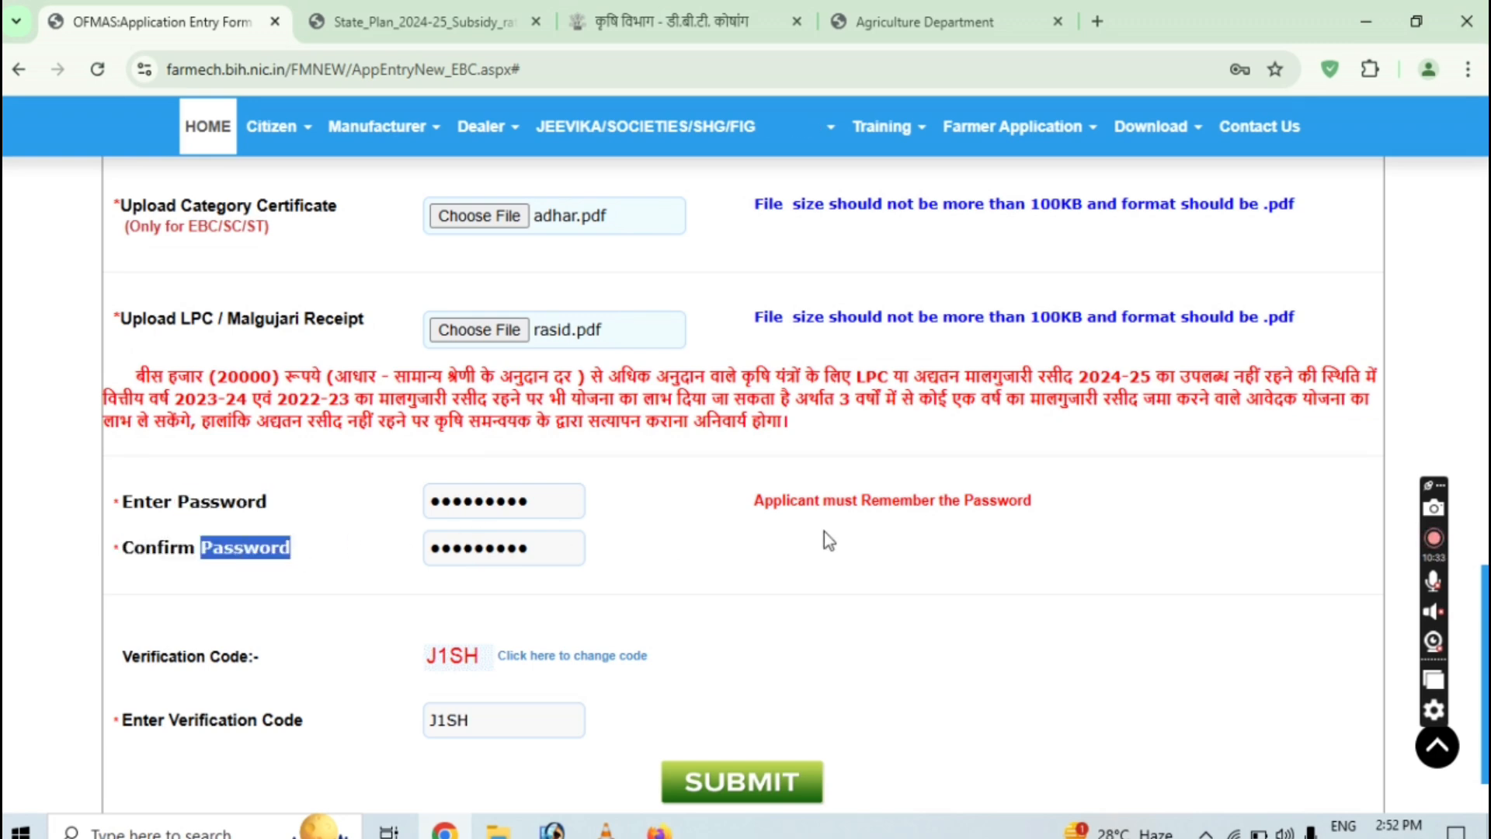
left_click_drag(116, 657, 208, 657)
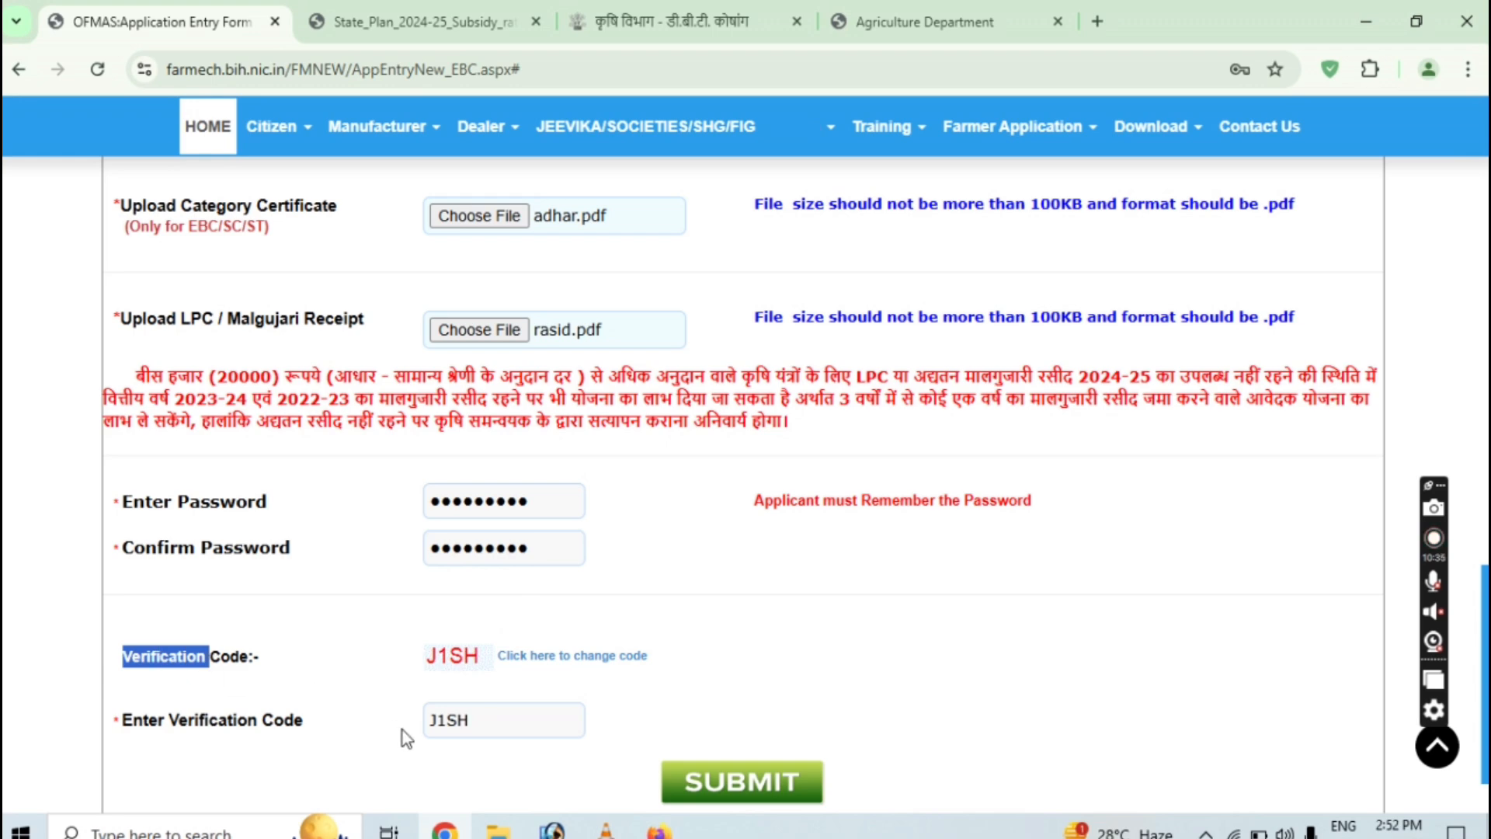
left_click_drag(501, 728, 418, 736)
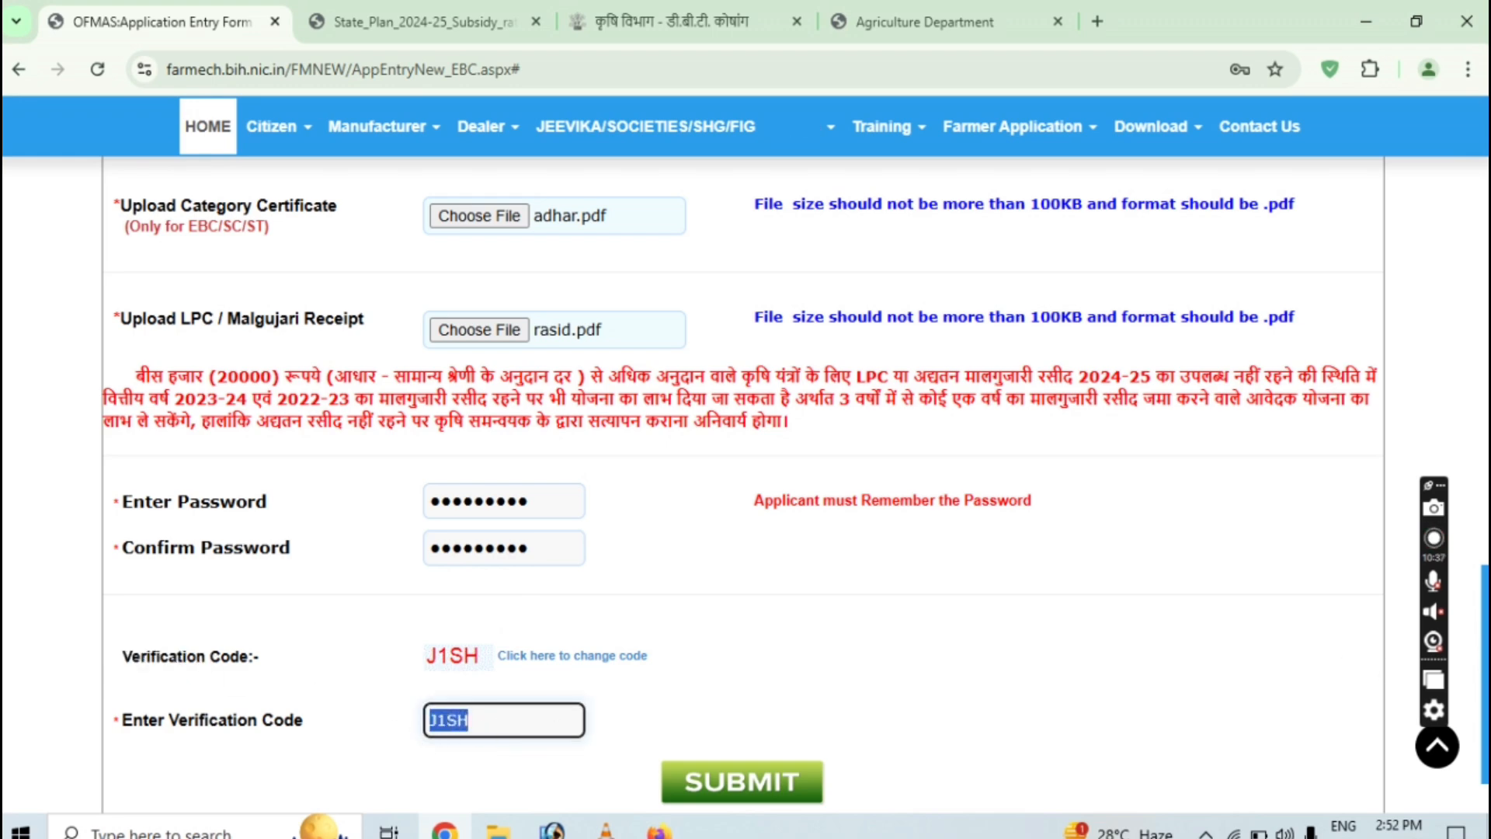
scroll(1052, 710, "down", 1)
left_click(772, 682)
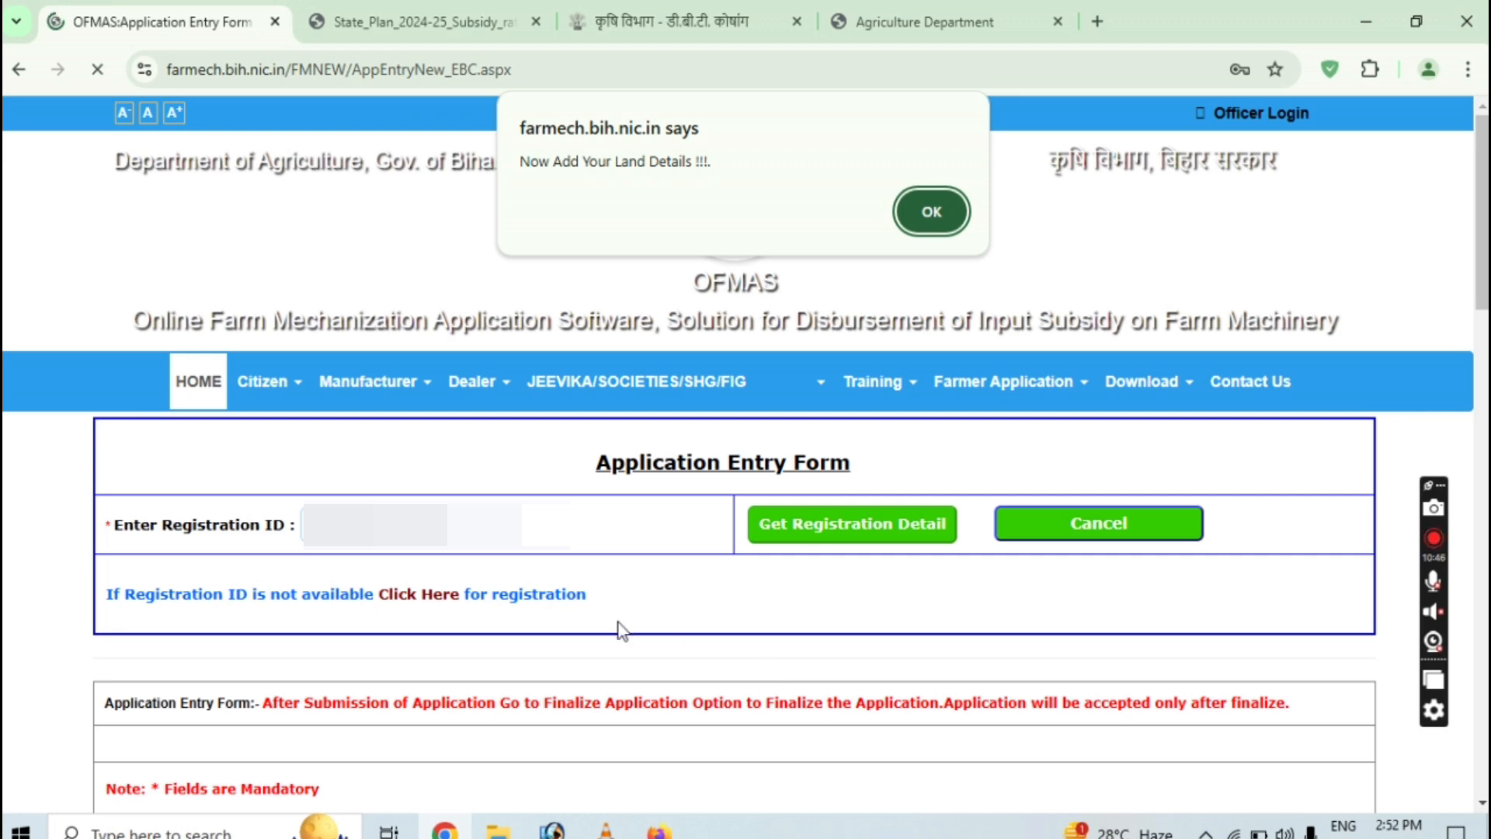
Step: Dismiss the 'Now Add Your Land Details' alert and highlight the acknowledgement number
left_click_drag(519, 160, 710, 170)
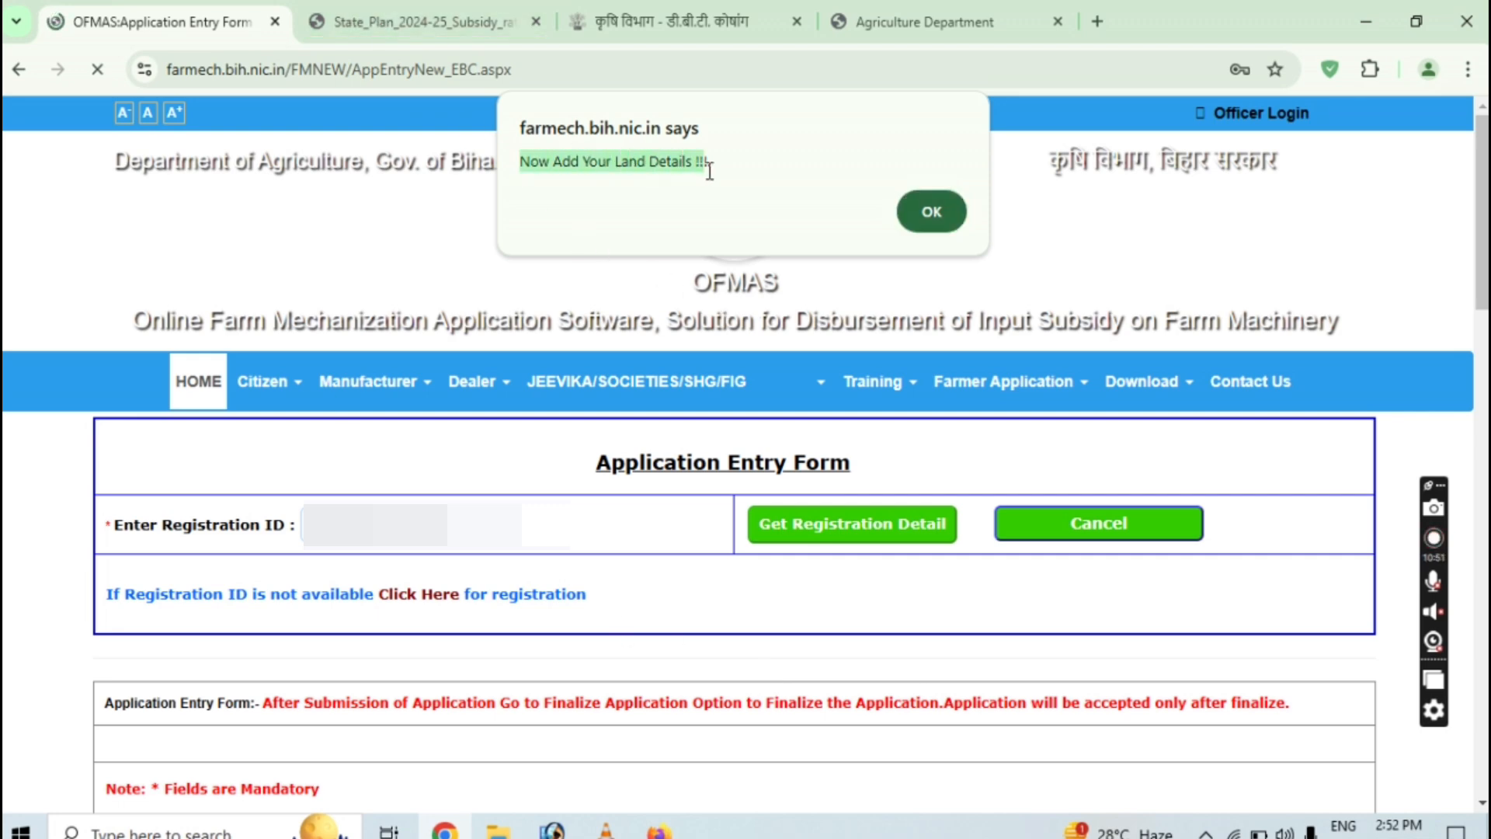
left_click(933, 211)
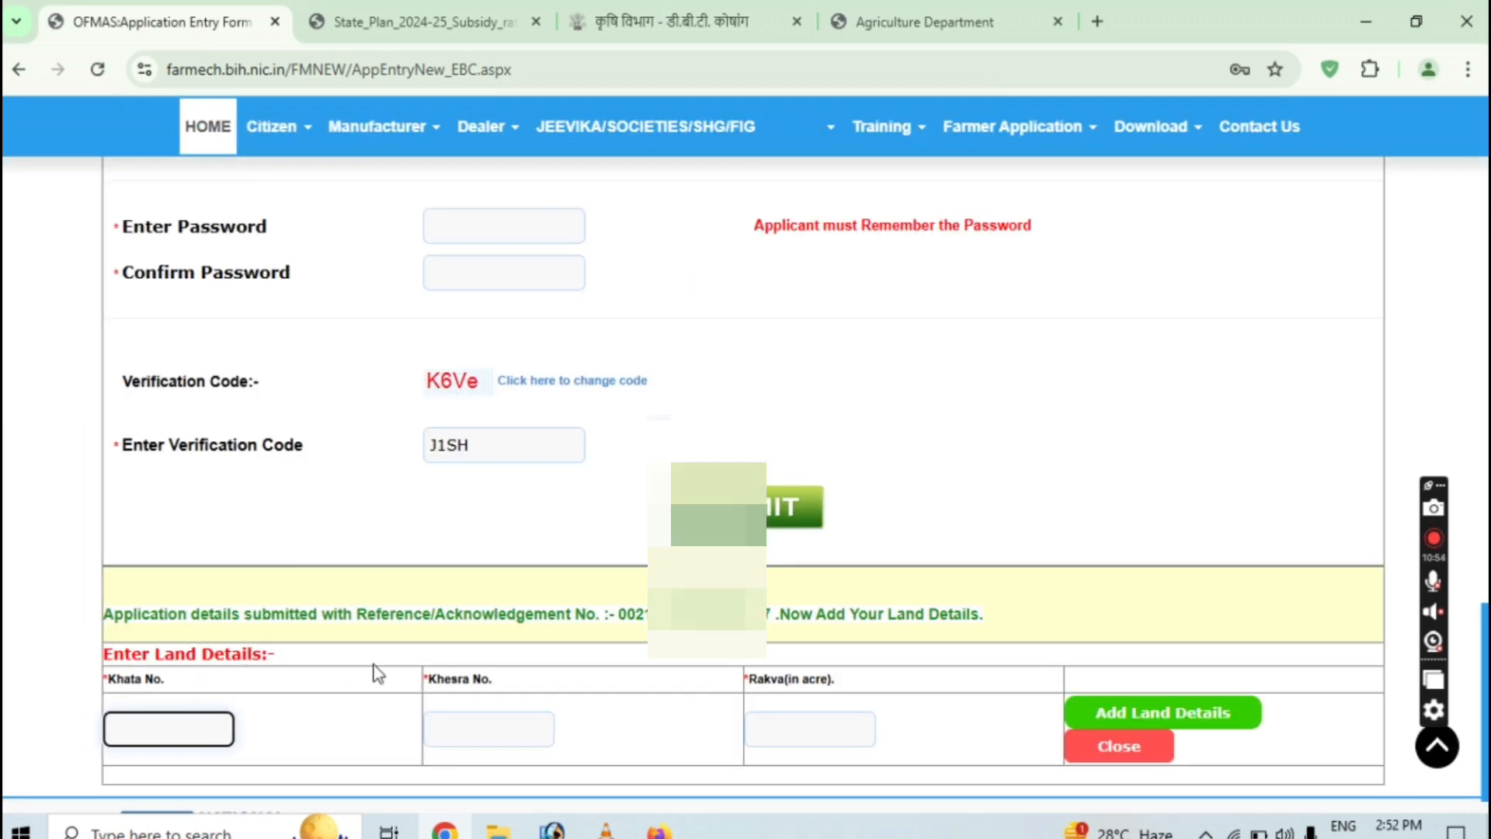
double_click(699, 615)
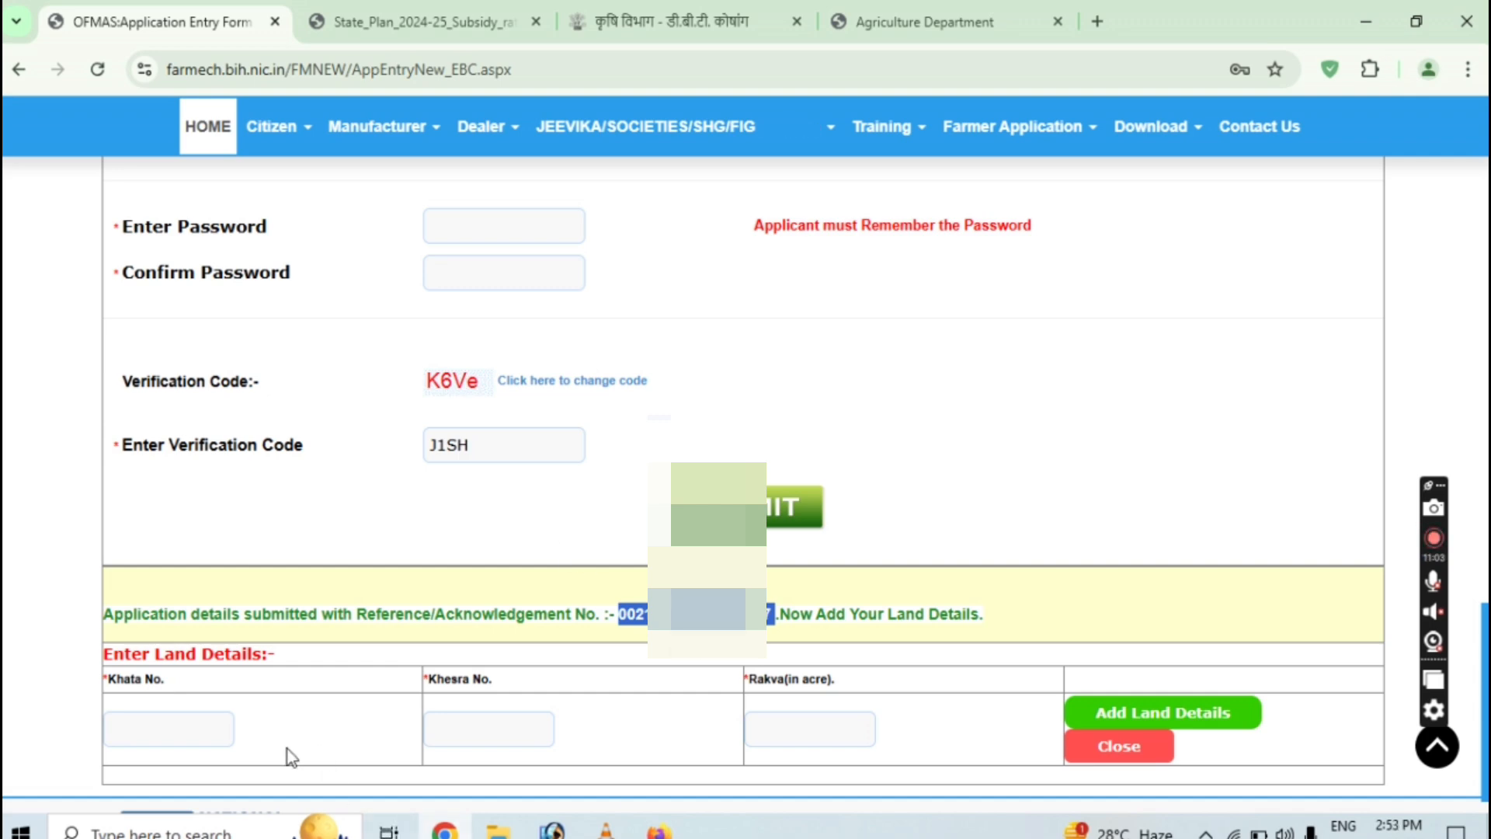
Step: Enter Khata No. 51, Khesra No. 627 and Rakva 1 acre, then add the land record
left_click(224, 733)
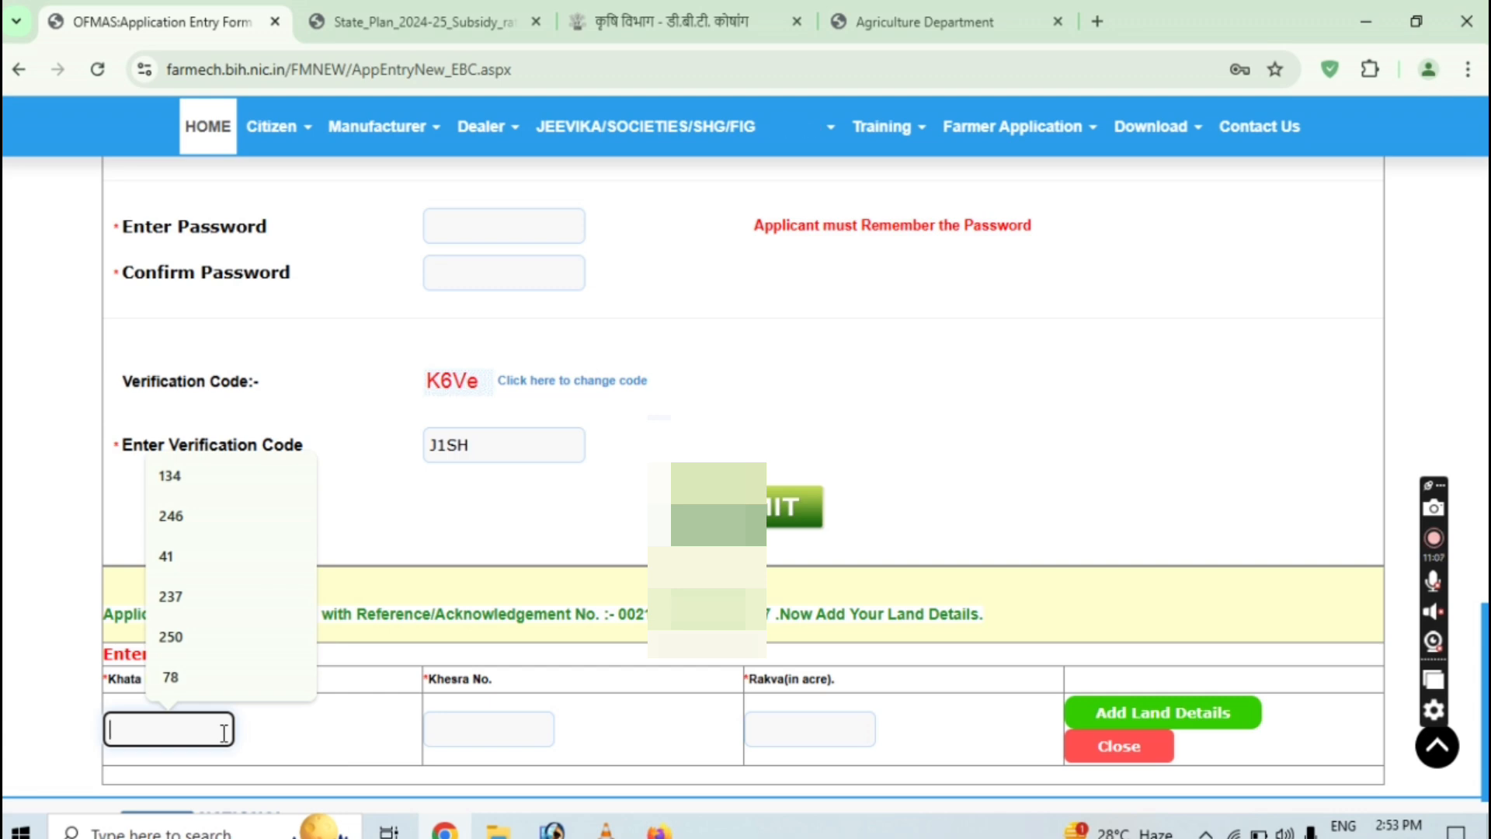
type("51")
key("Tab")
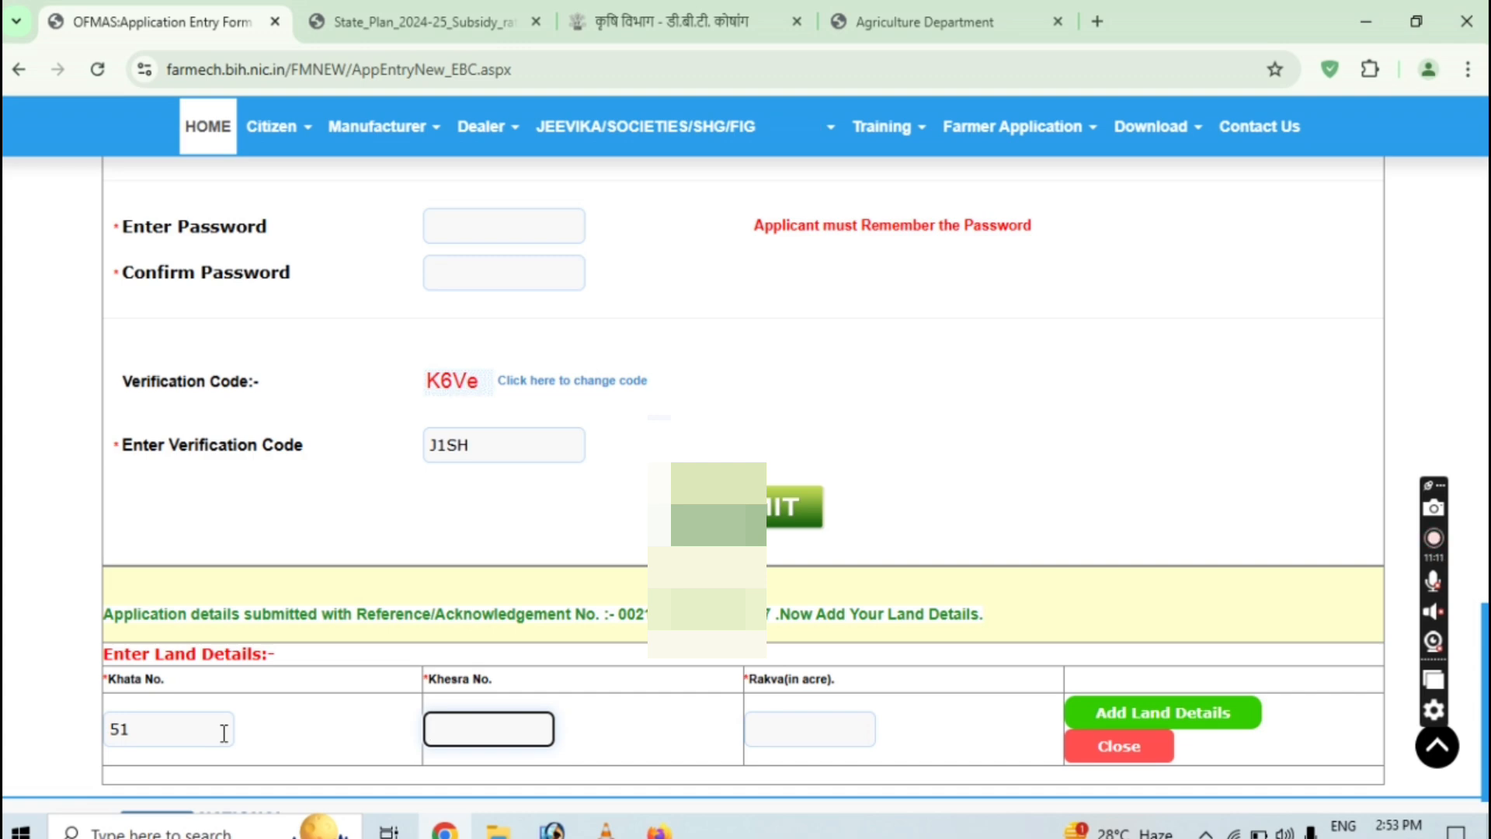
type("448")
key("BackSpace")
key("BackSpace")
key("BackSpace")
type("627")
key("Tab")
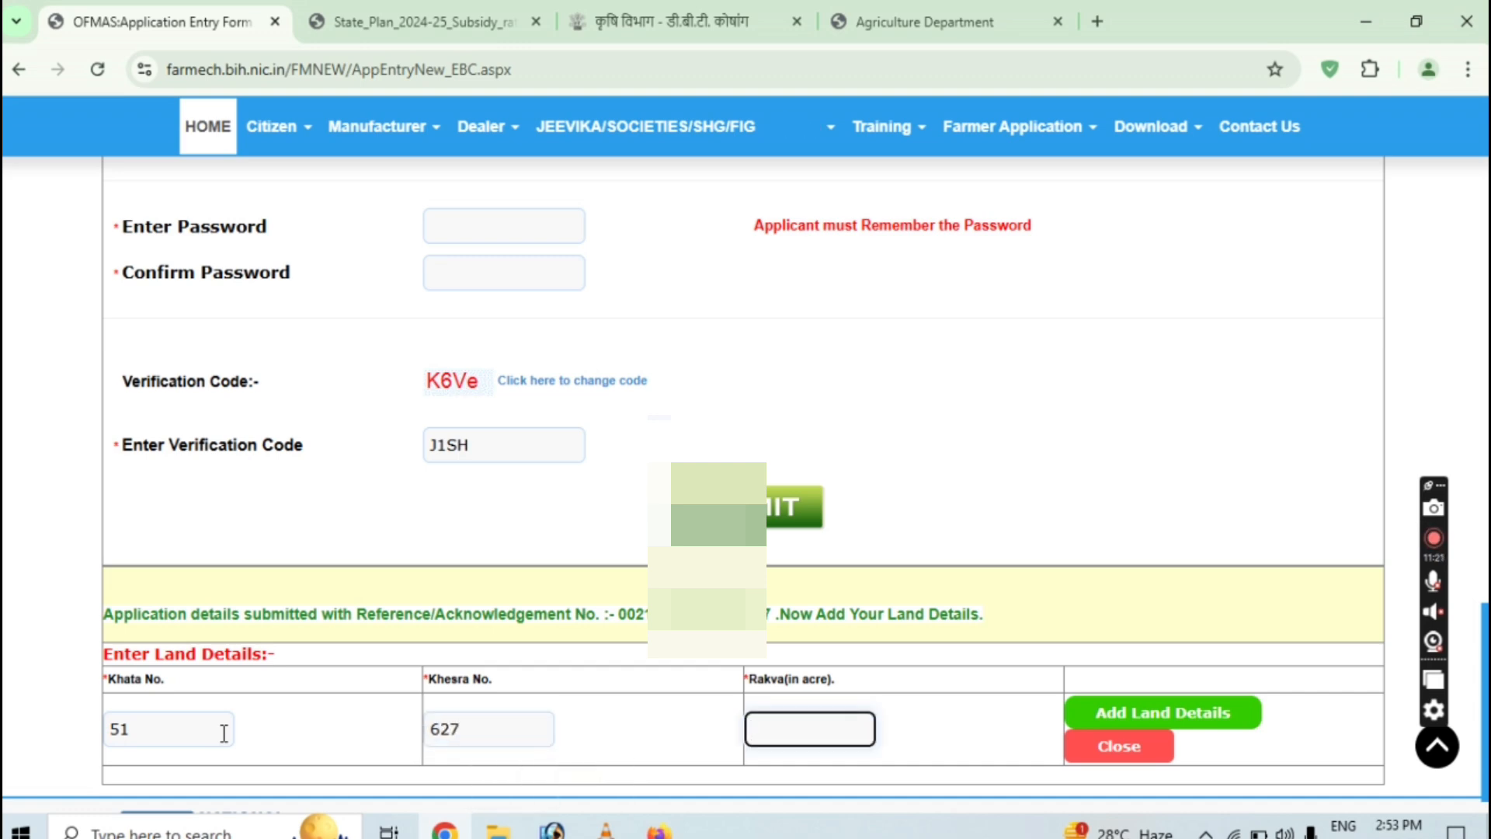
type("1")
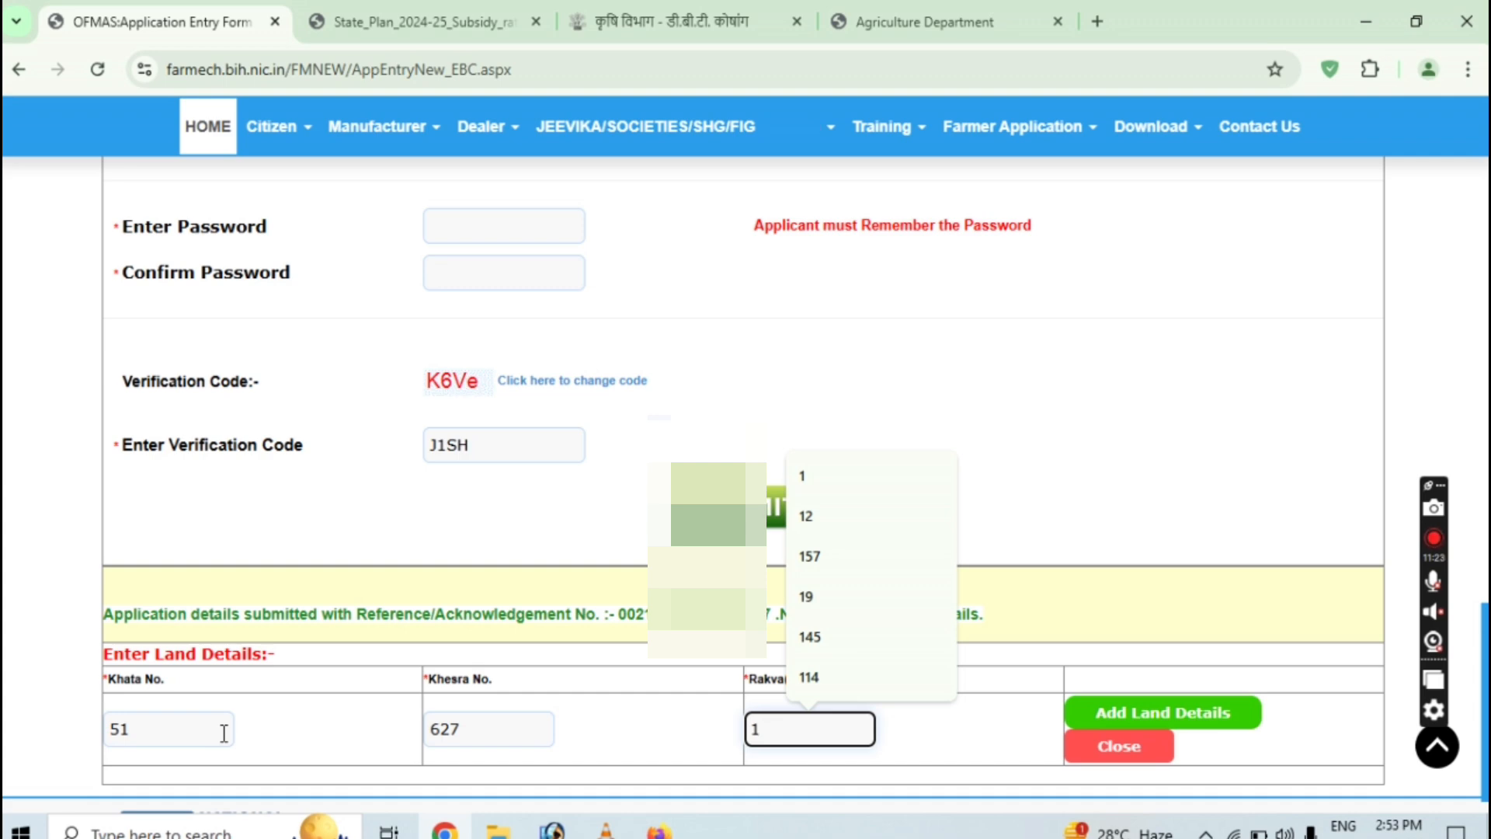
left_click(1137, 219)
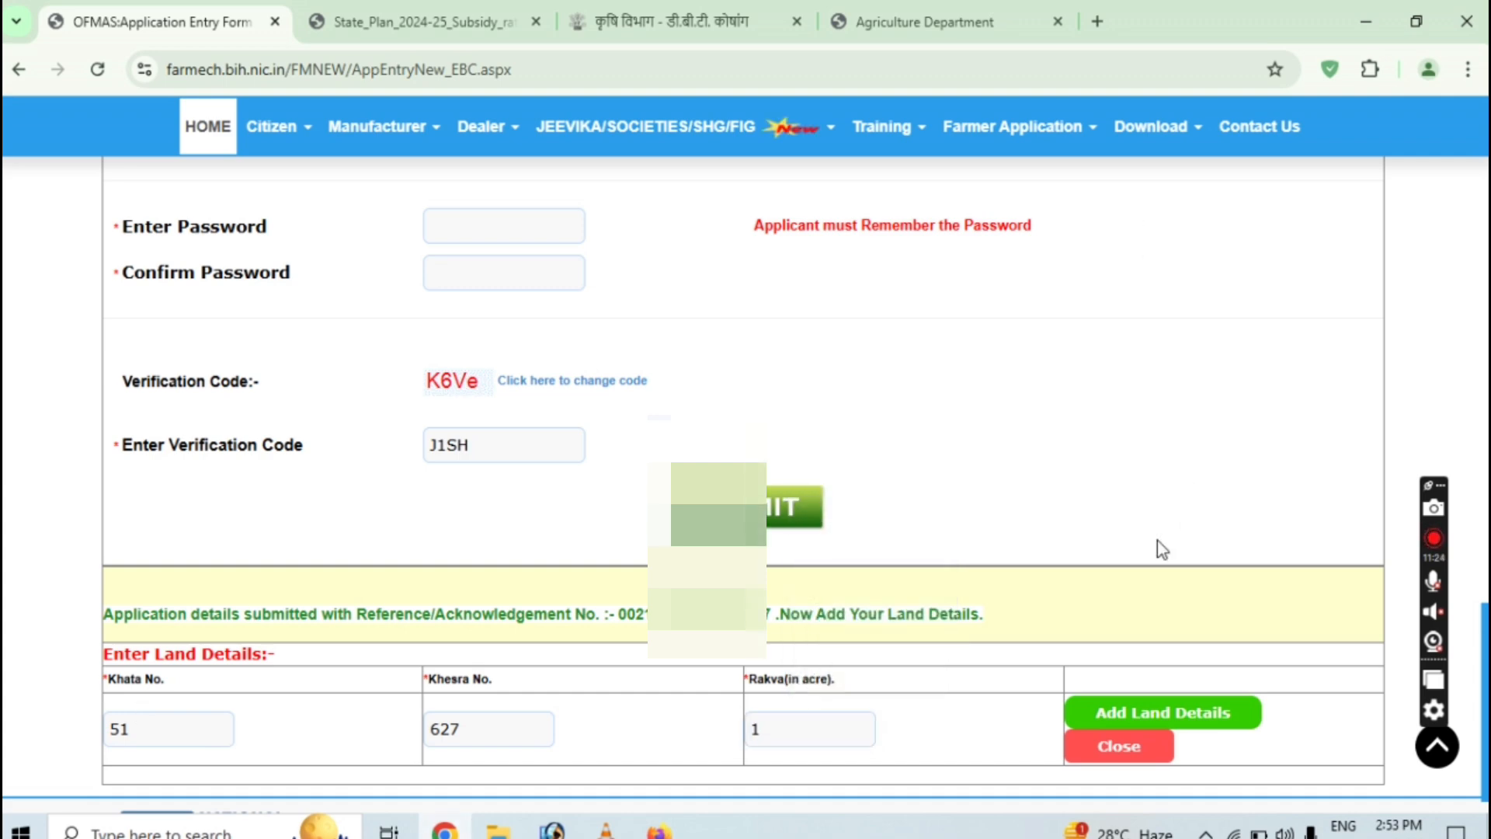
left_click(1191, 715)
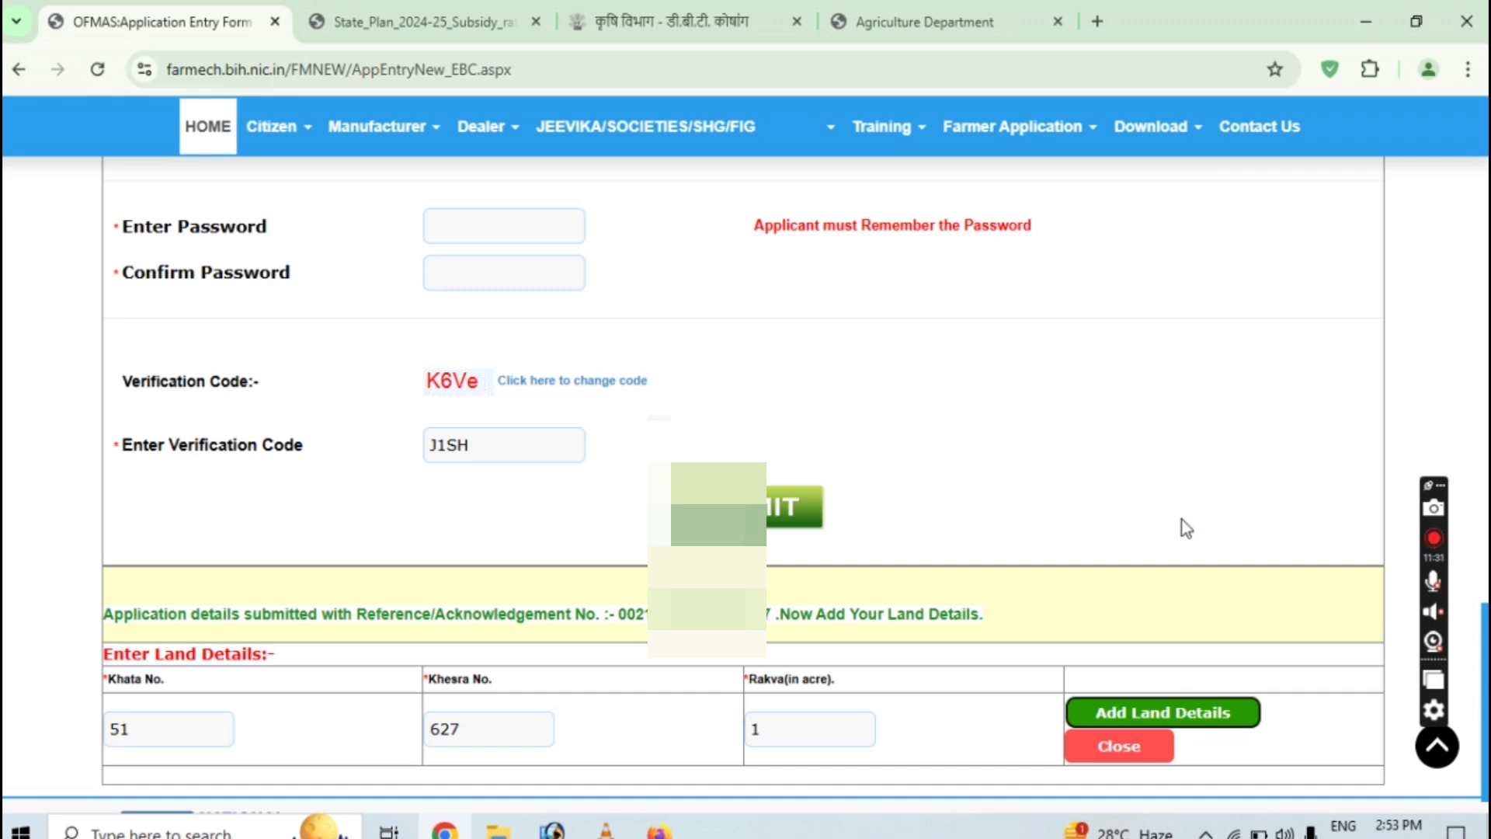
Step: Add land record Khata 51, Khesra 627, 1 acre, then select the application's reference number
left_click_drag(1485, 684, 1485, 695)
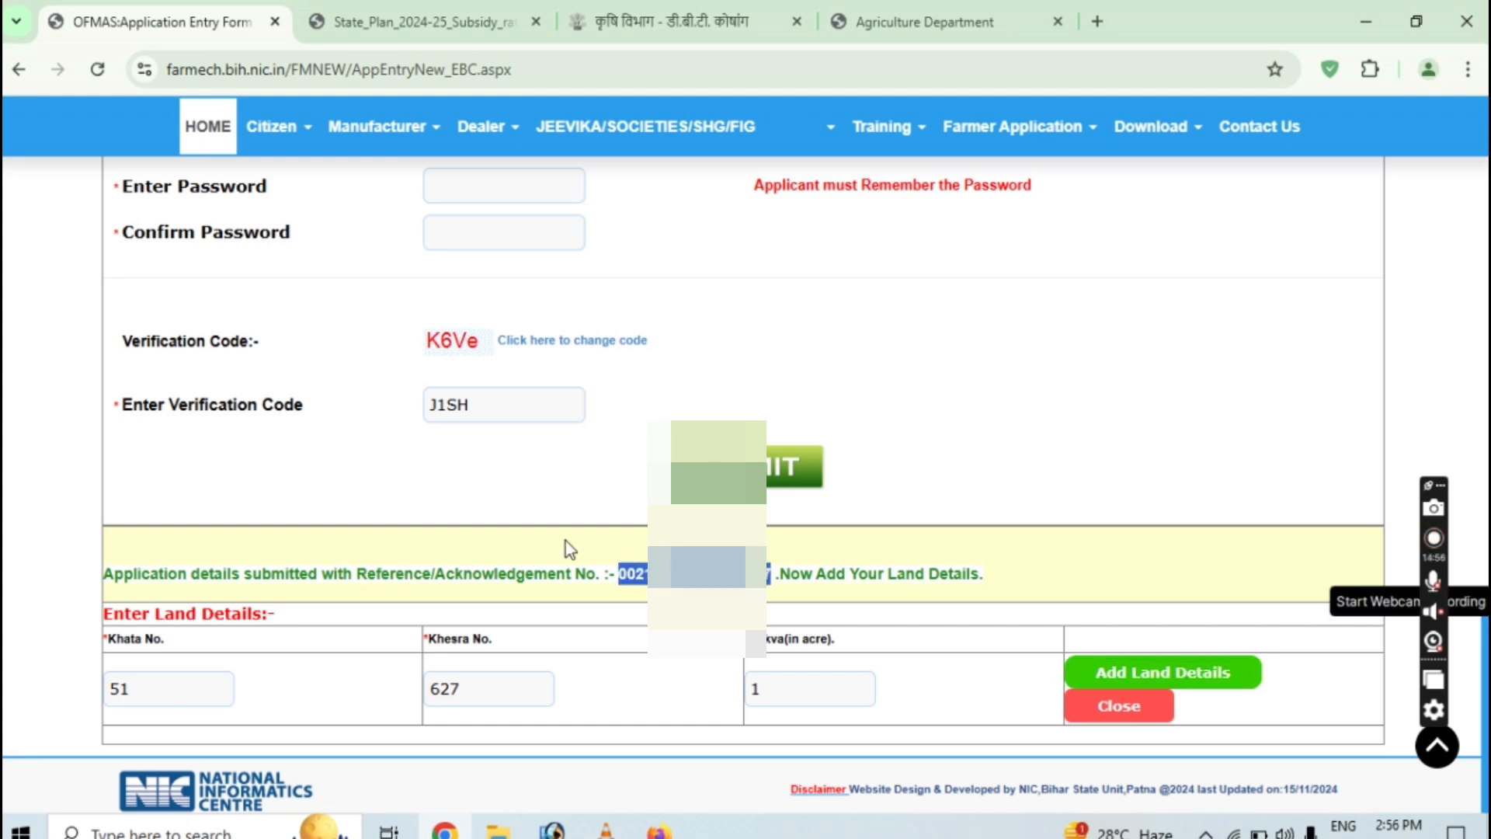
left_click(1149, 674)
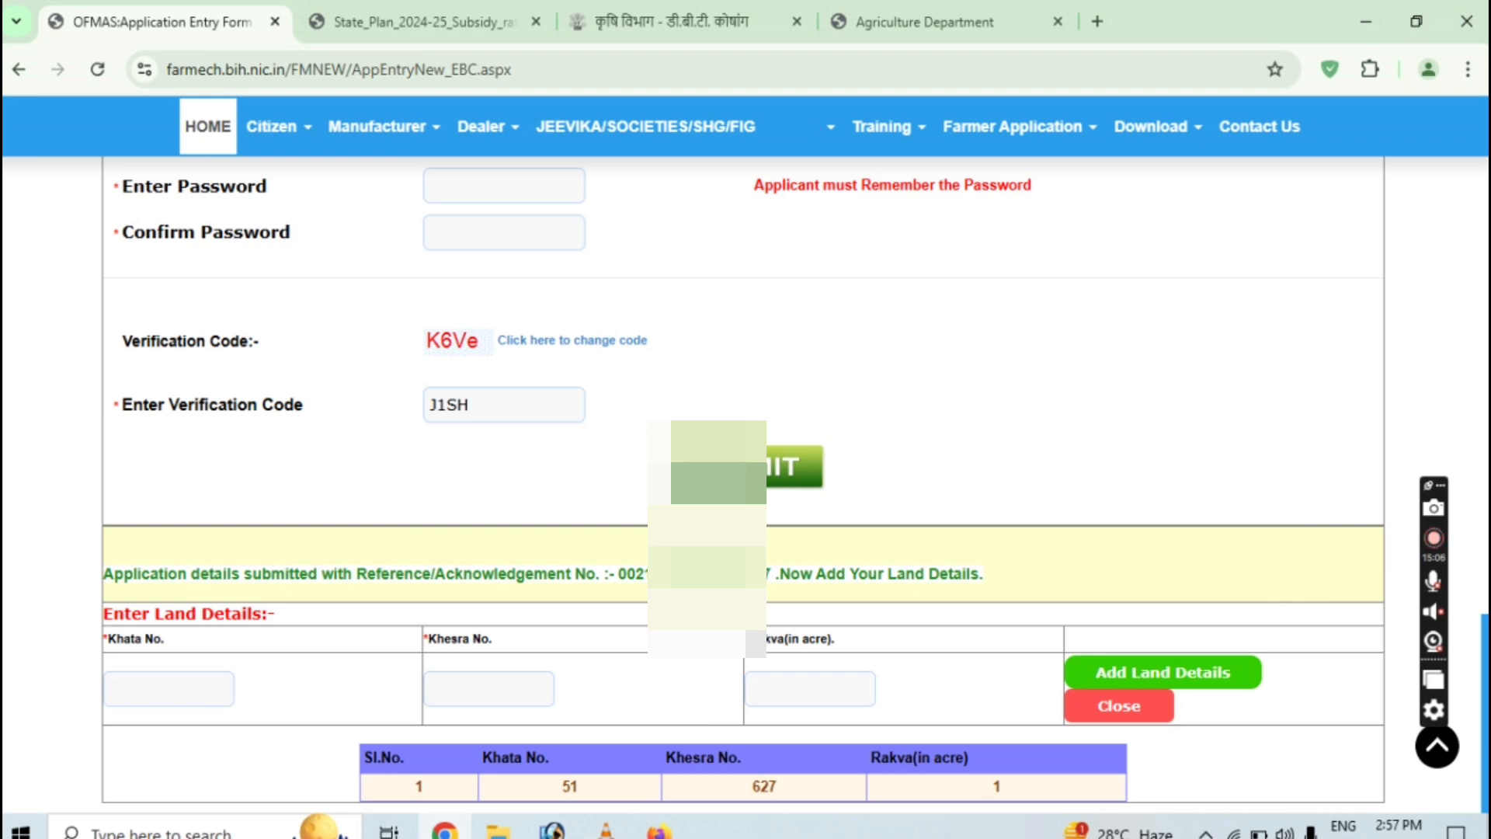
scroll(746, 484, "down", 2)
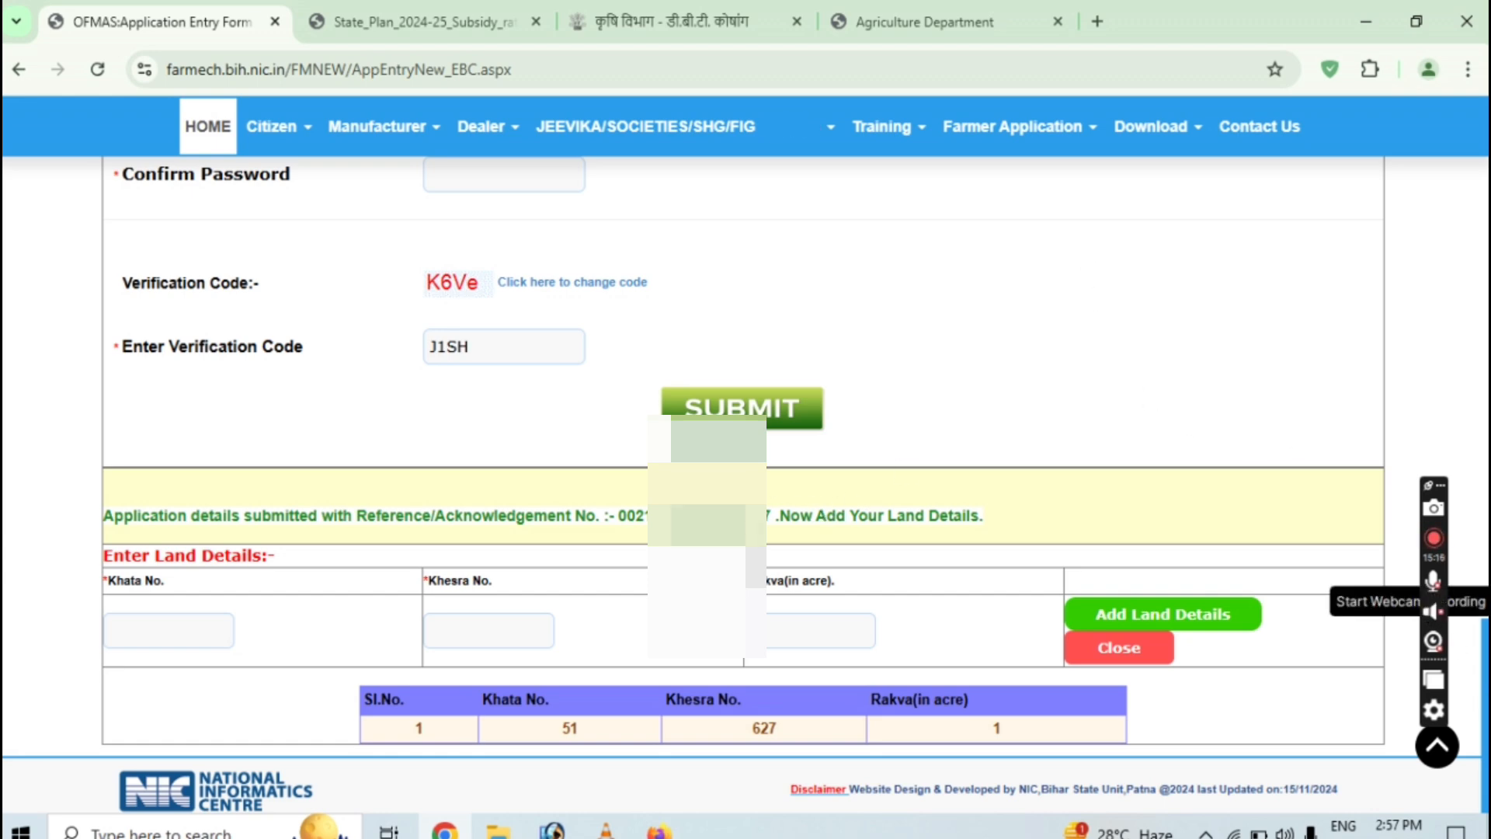
double_click(709, 517)
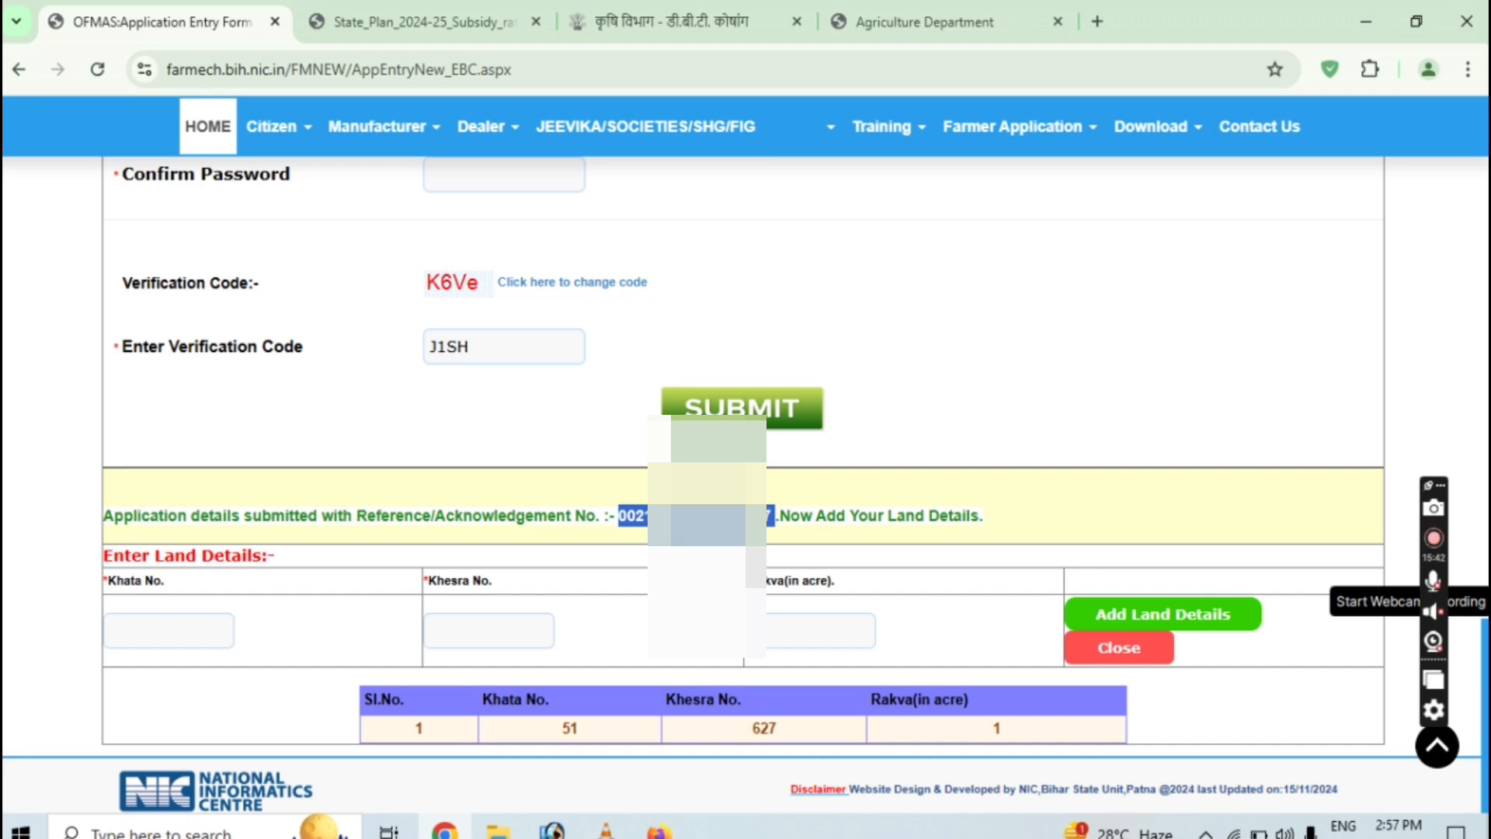
Step: Go to the Update Application form under Farmer Application > Apply to get subsidy
mouse_move(982, 144)
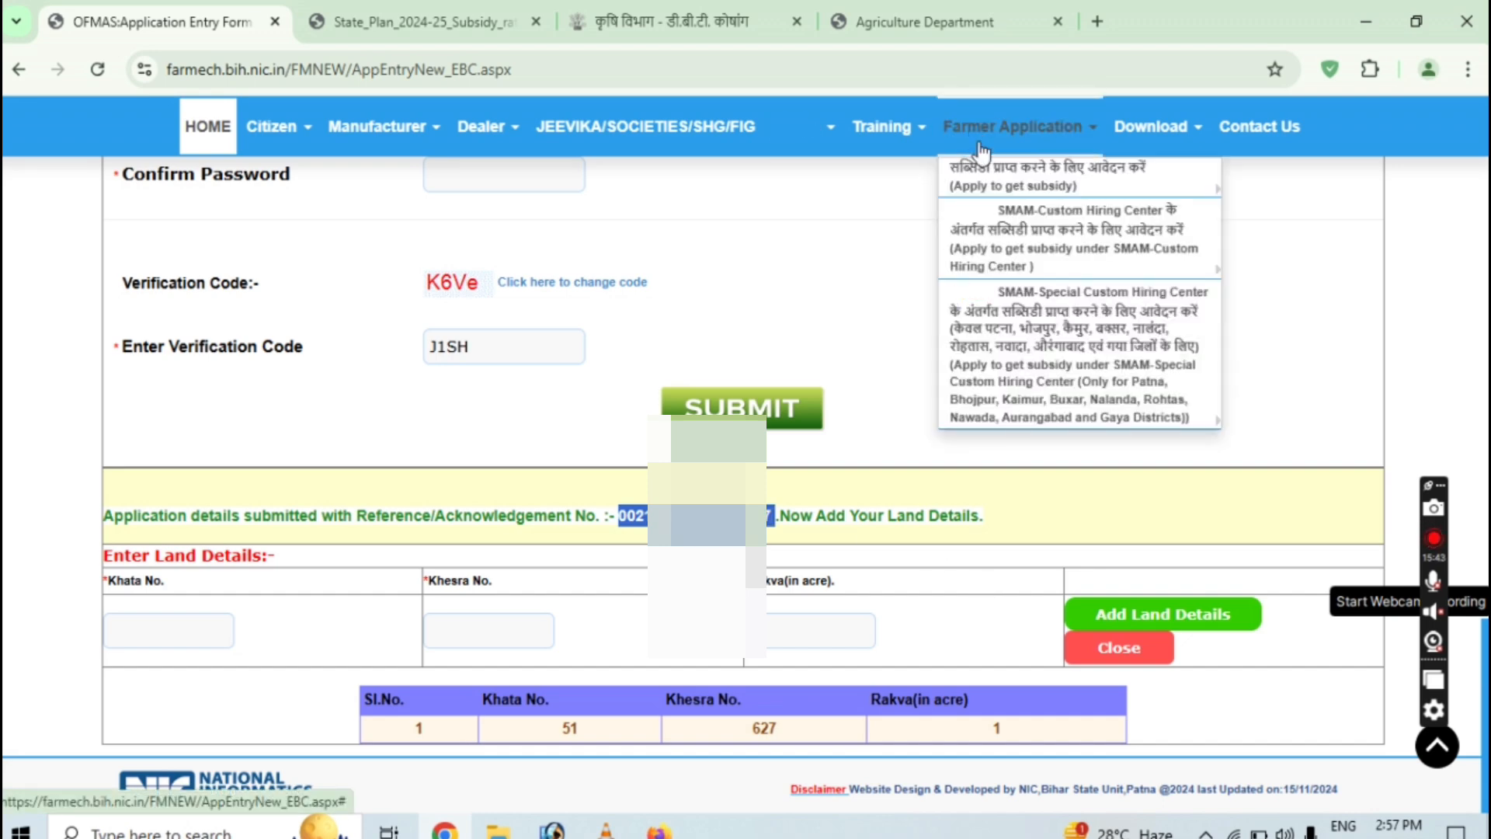
left_click_drag(323, 700, 1001, 703)
mouse_move(1018, 131)
mouse_move(1041, 175)
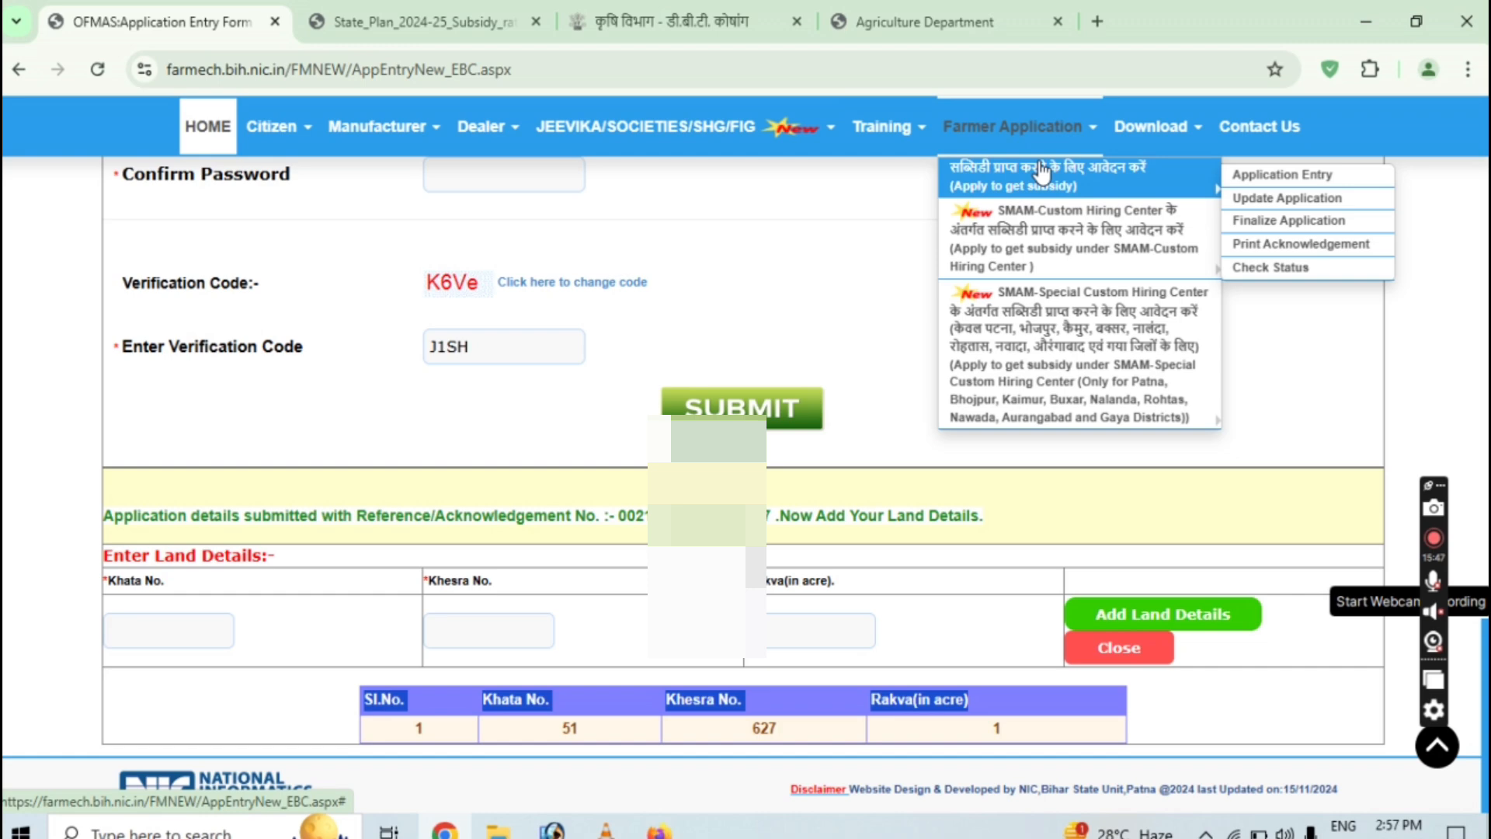
left_click(1290, 209)
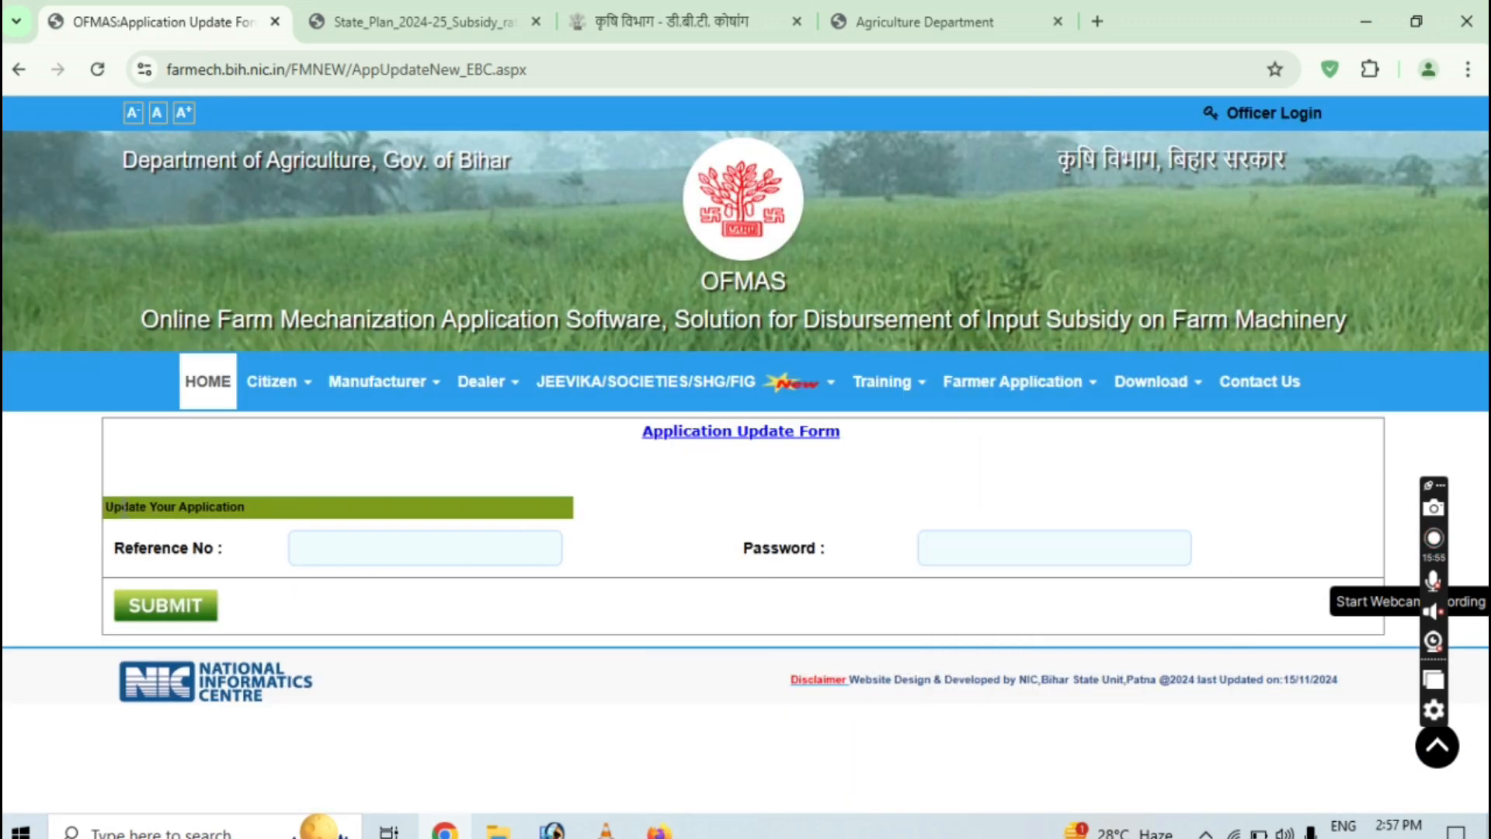
Step: Switch to the Finalize Application form from the Farmer Application menu
double_click(820, 547)
mouse_move(1076, 392)
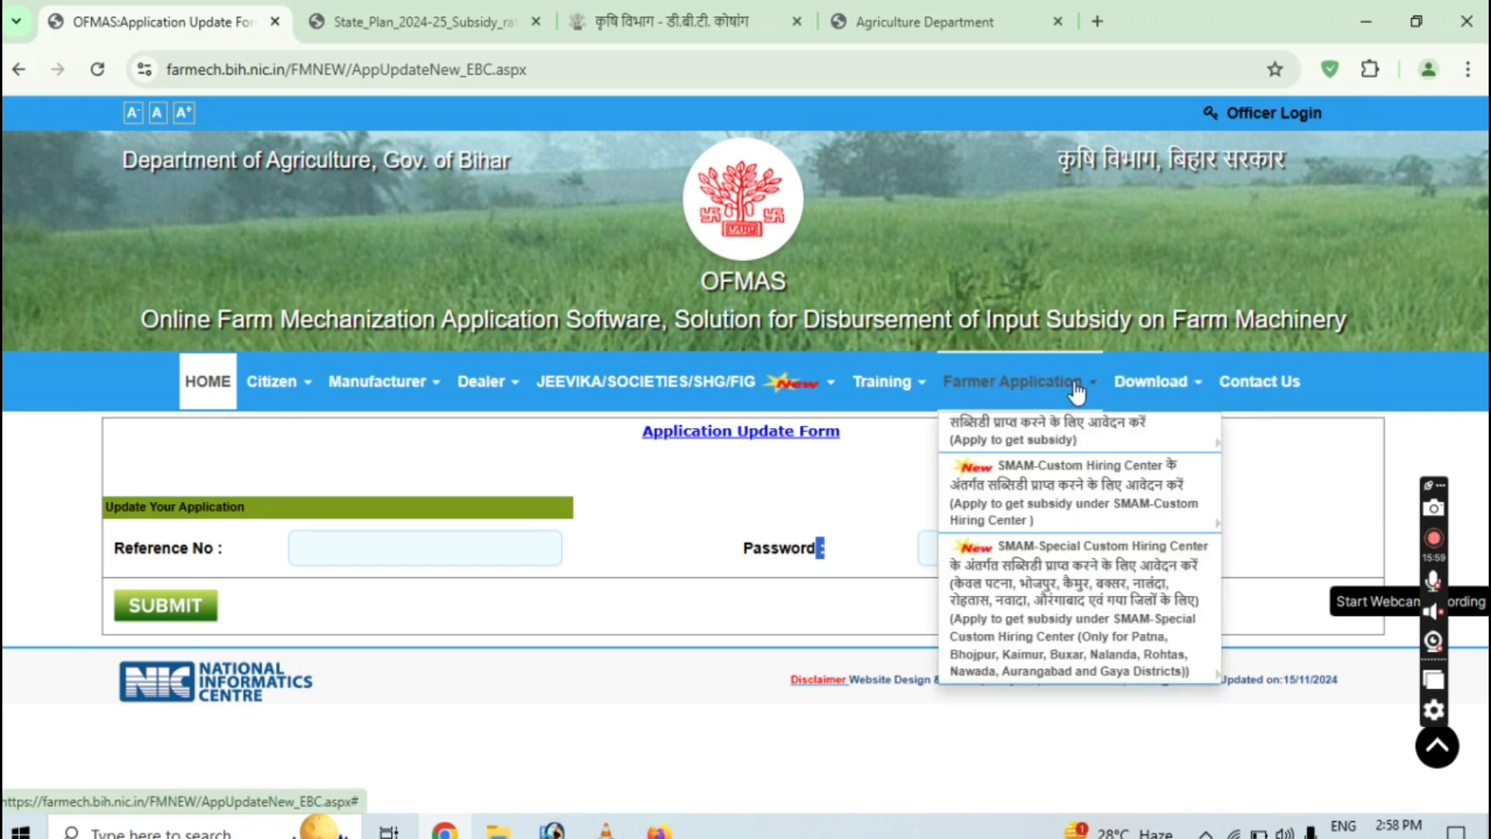
mouse_move(1080, 431)
left_click(1288, 478)
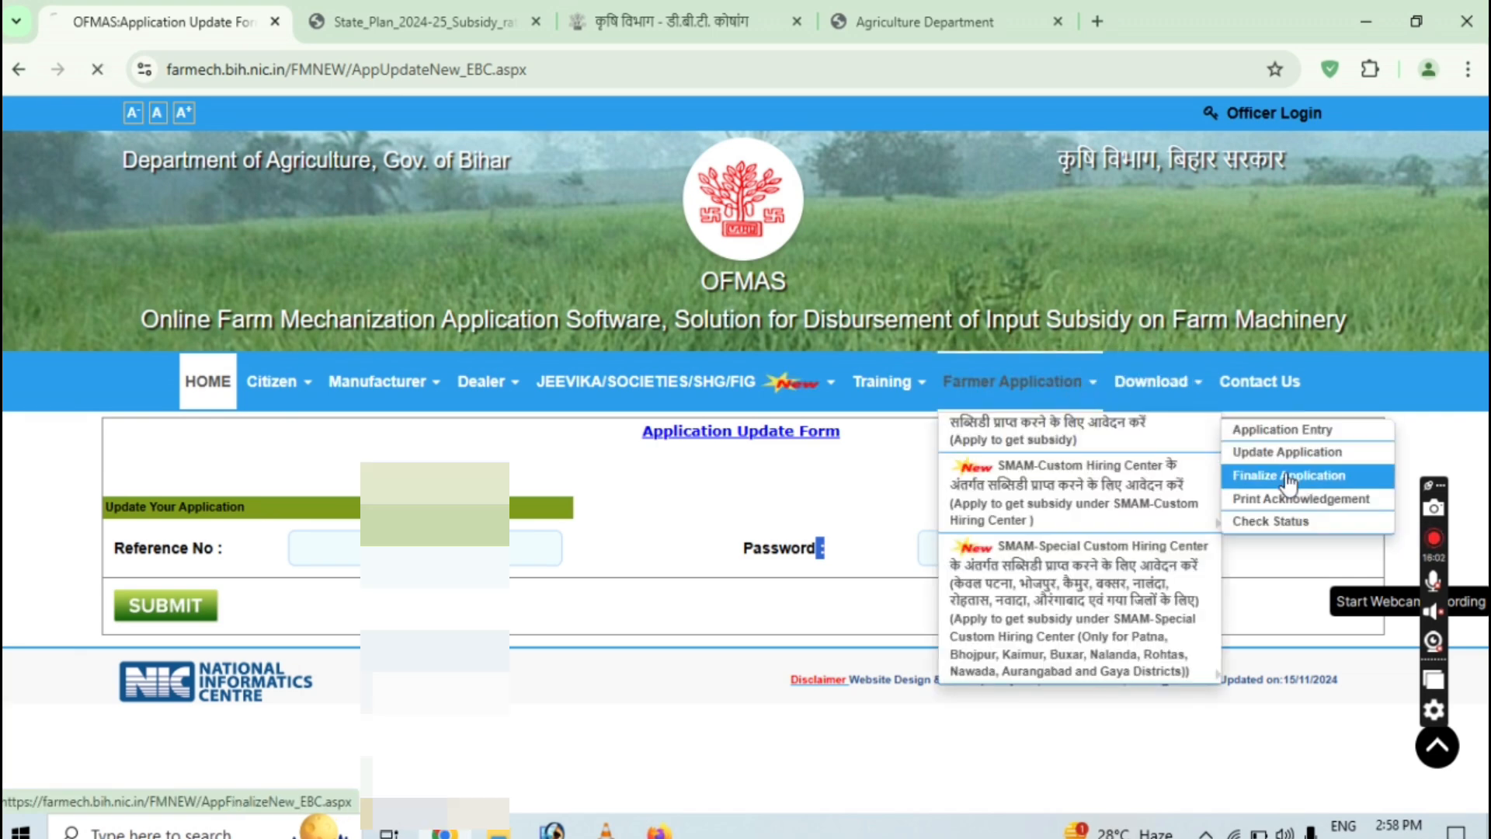
Step: Submit the pasted reference number together with the application password
left_click(516, 550)
key("ctrl+v")
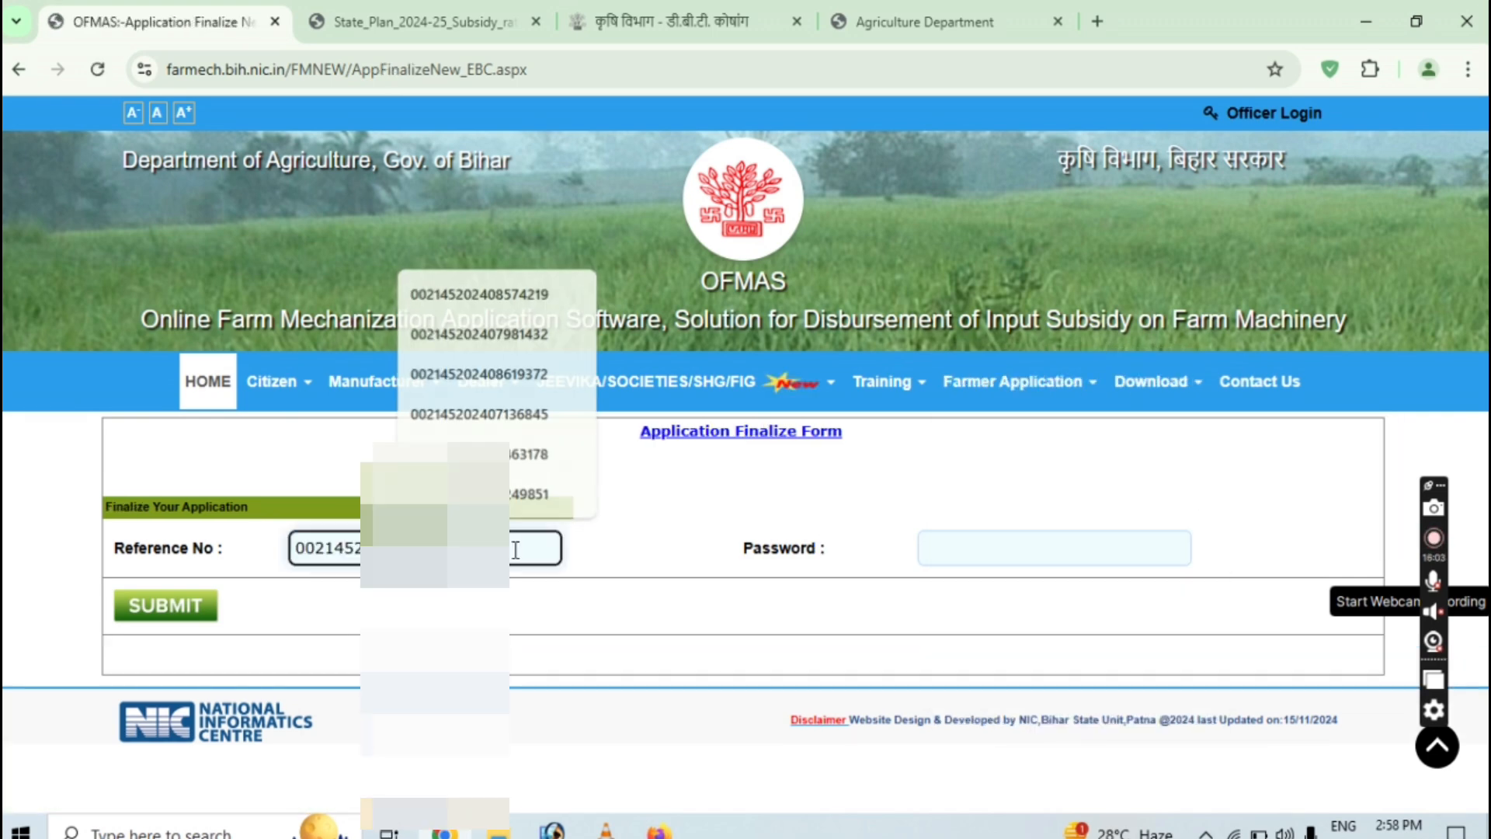
left_click(1014, 544)
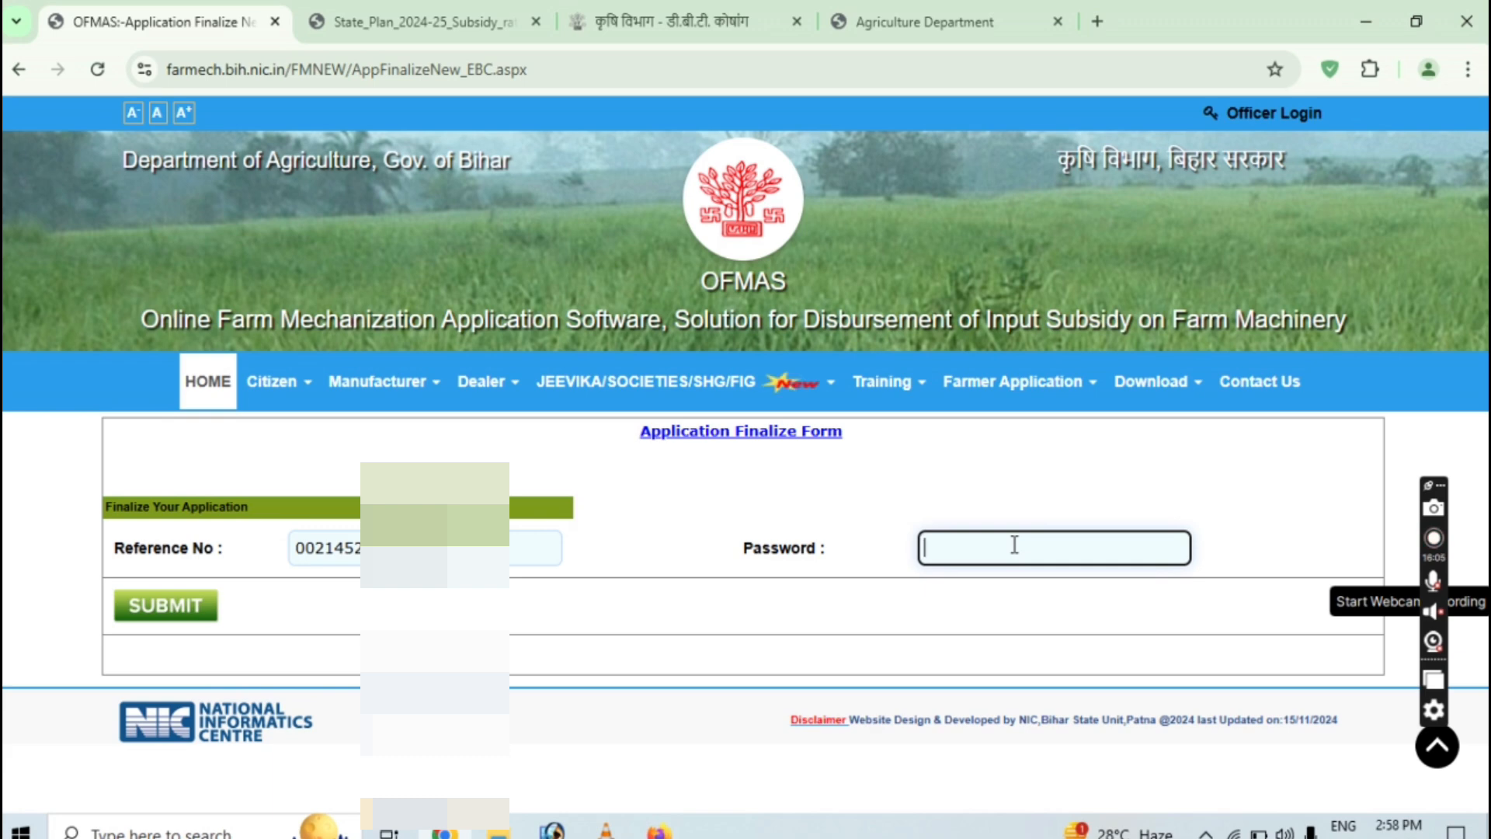
type("*********")
key("Tab")
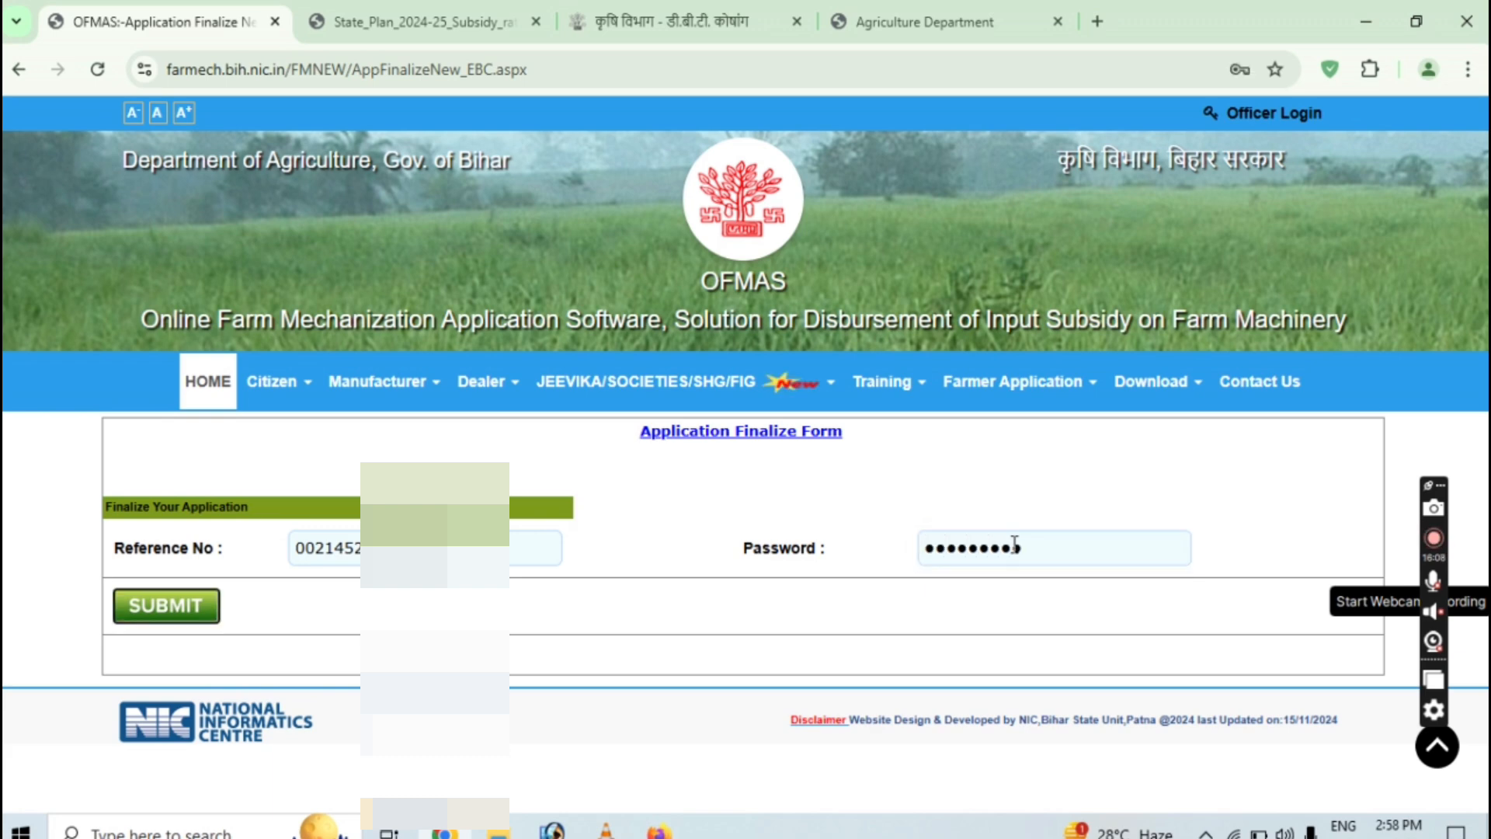
key("Return")
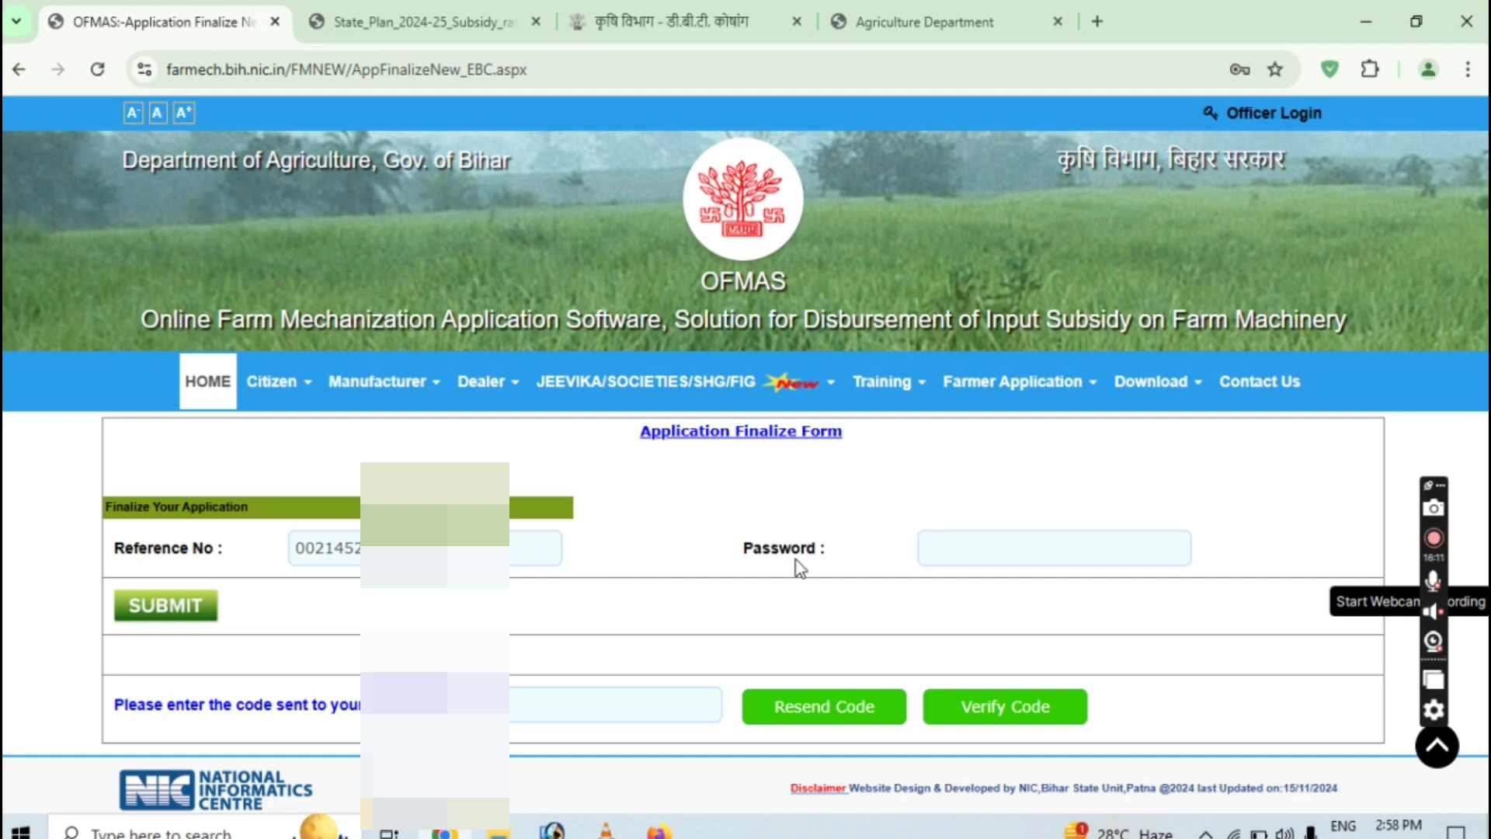
Step: Verify the code sent to the applicant and dismiss the success alert
left_click(559, 704)
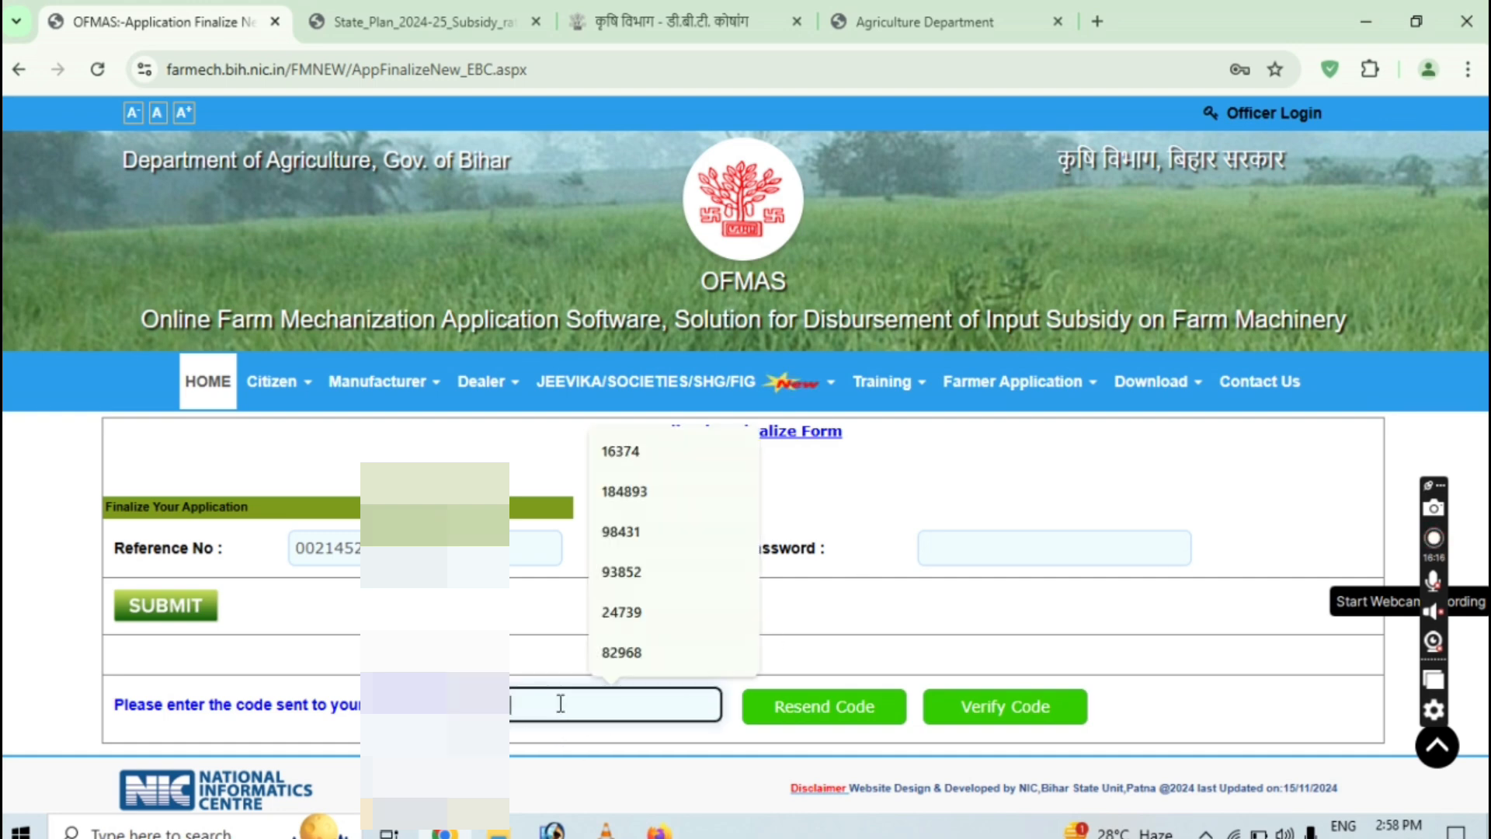
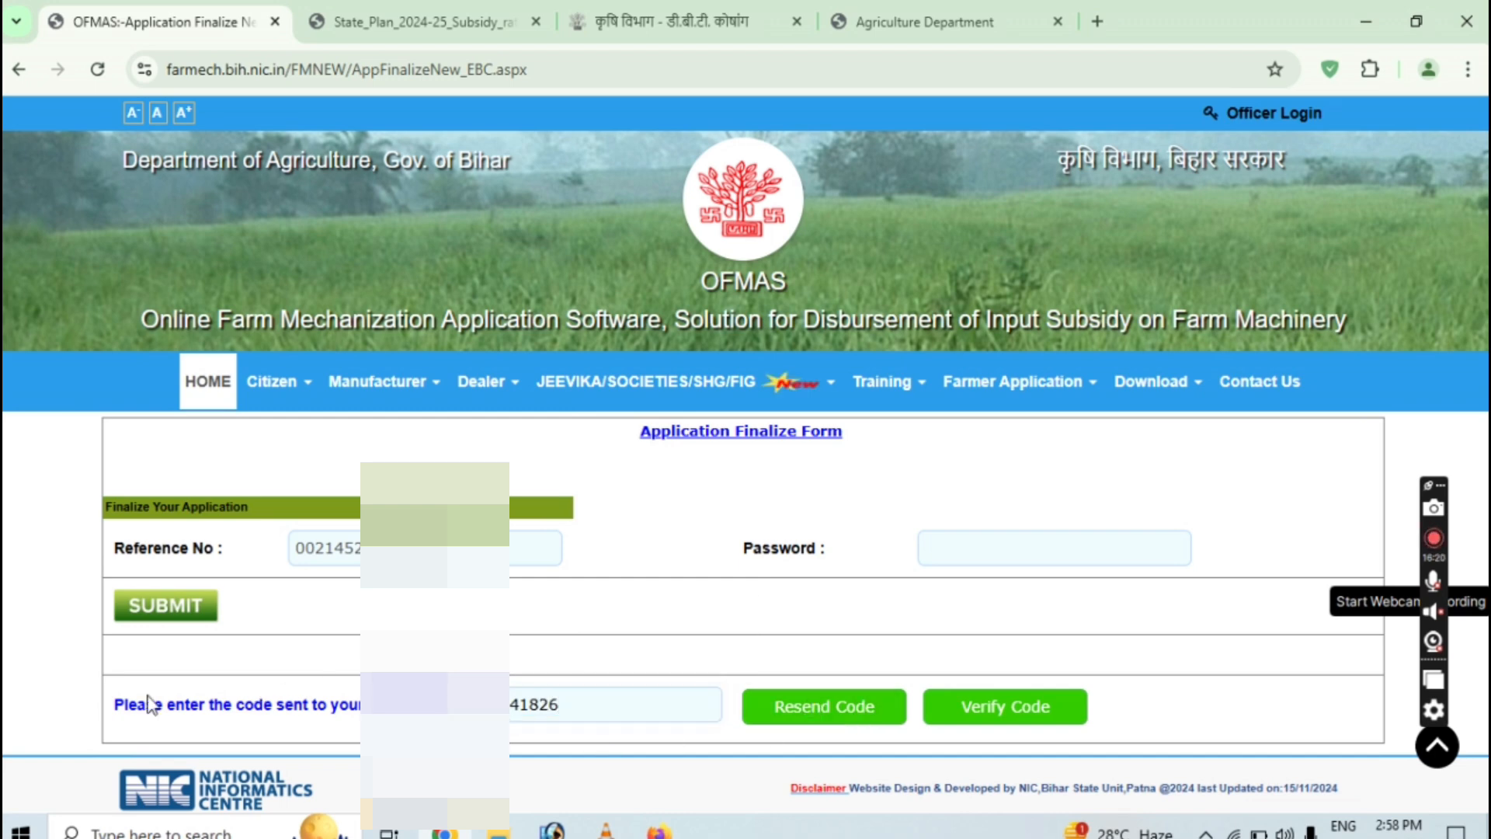
left_click_drag(149, 704, 979, 719)
left_click(985, 720)
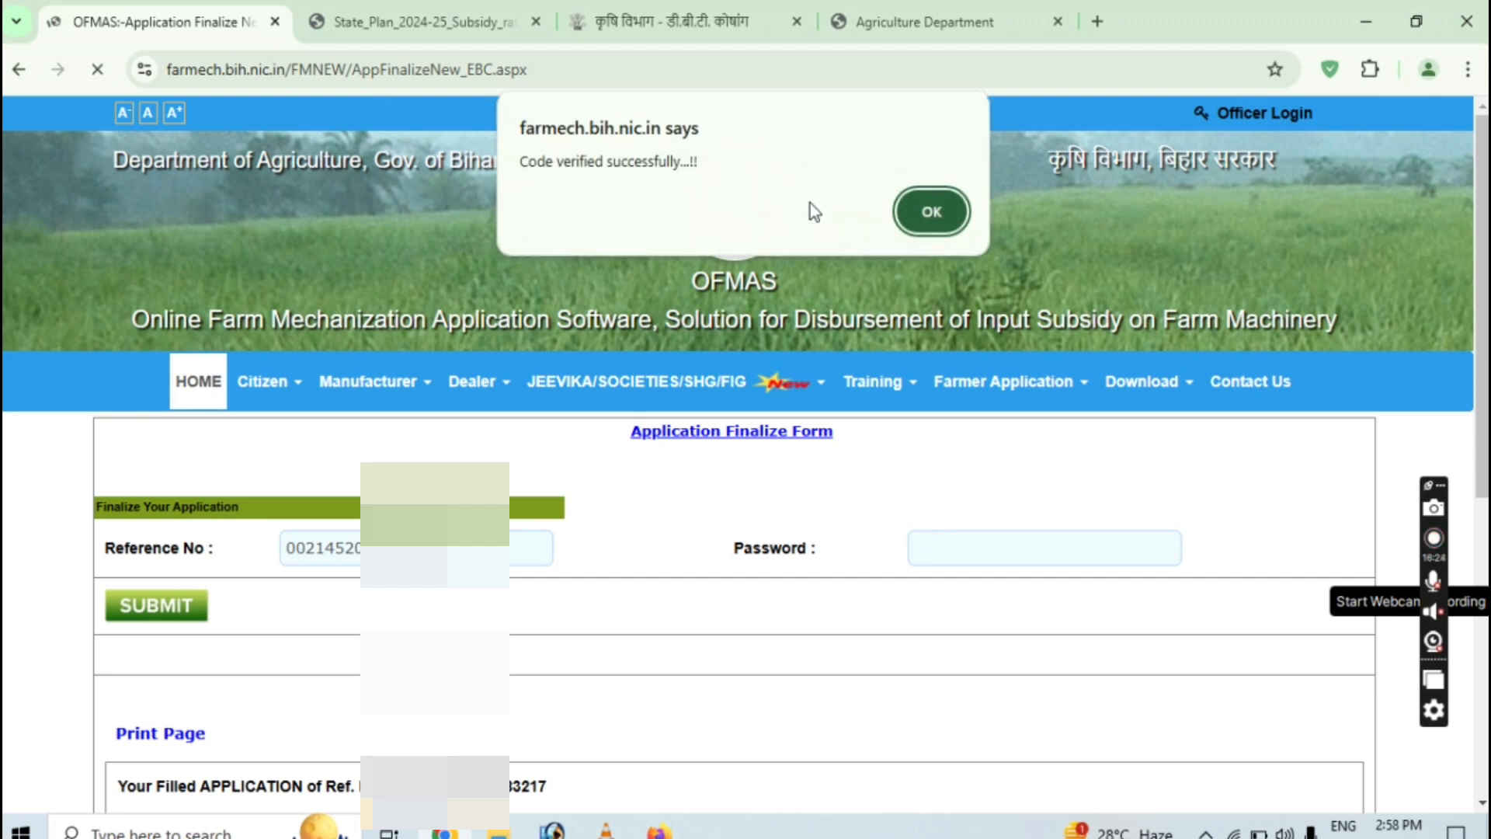
left_click(924, 210)
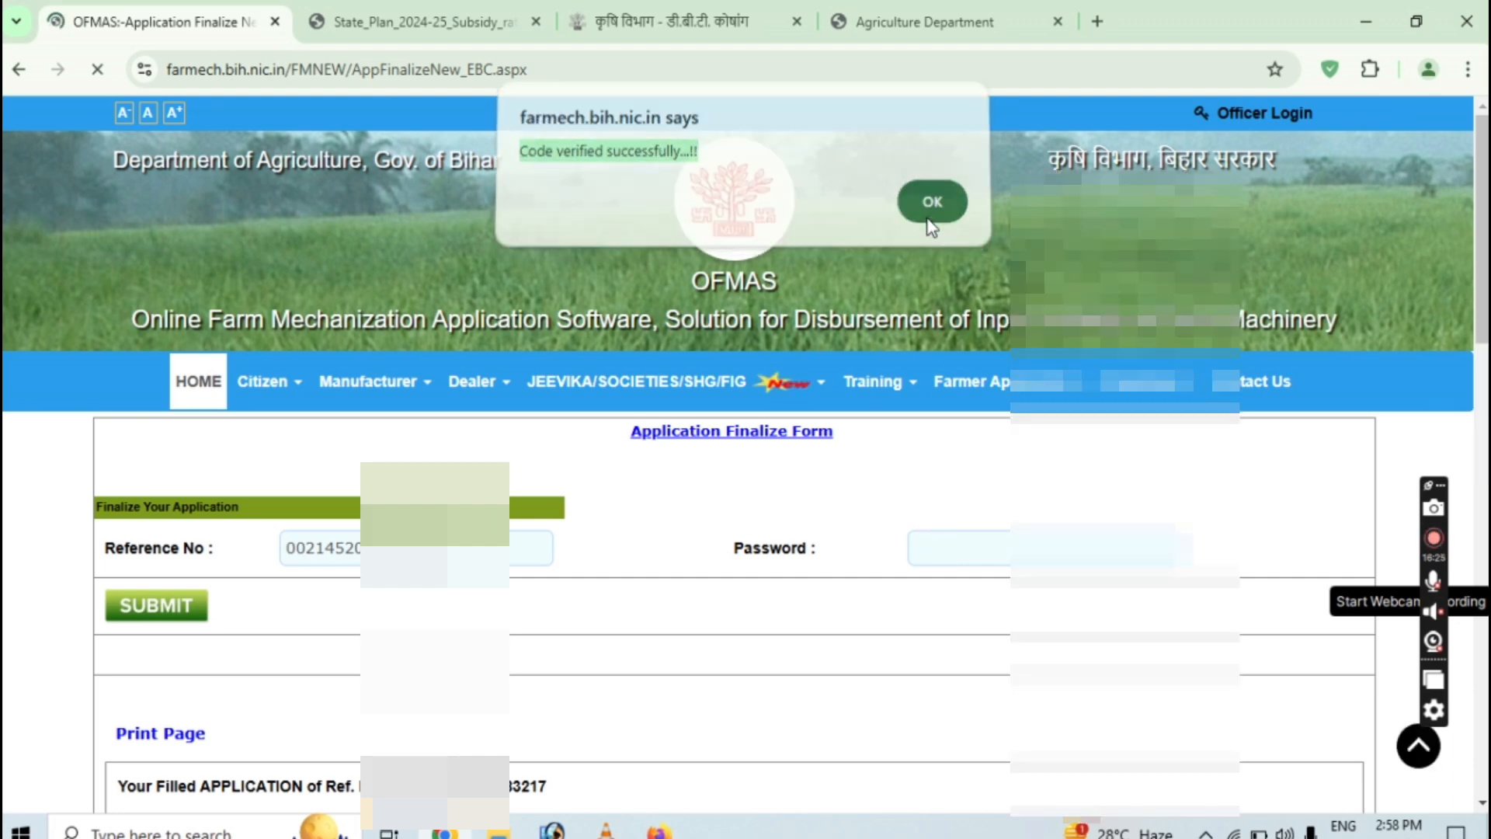
Step: Tick 'Tick here if You Agree' below the filled application and confirm Finalize
scroll(1480, 428, "down", 7)
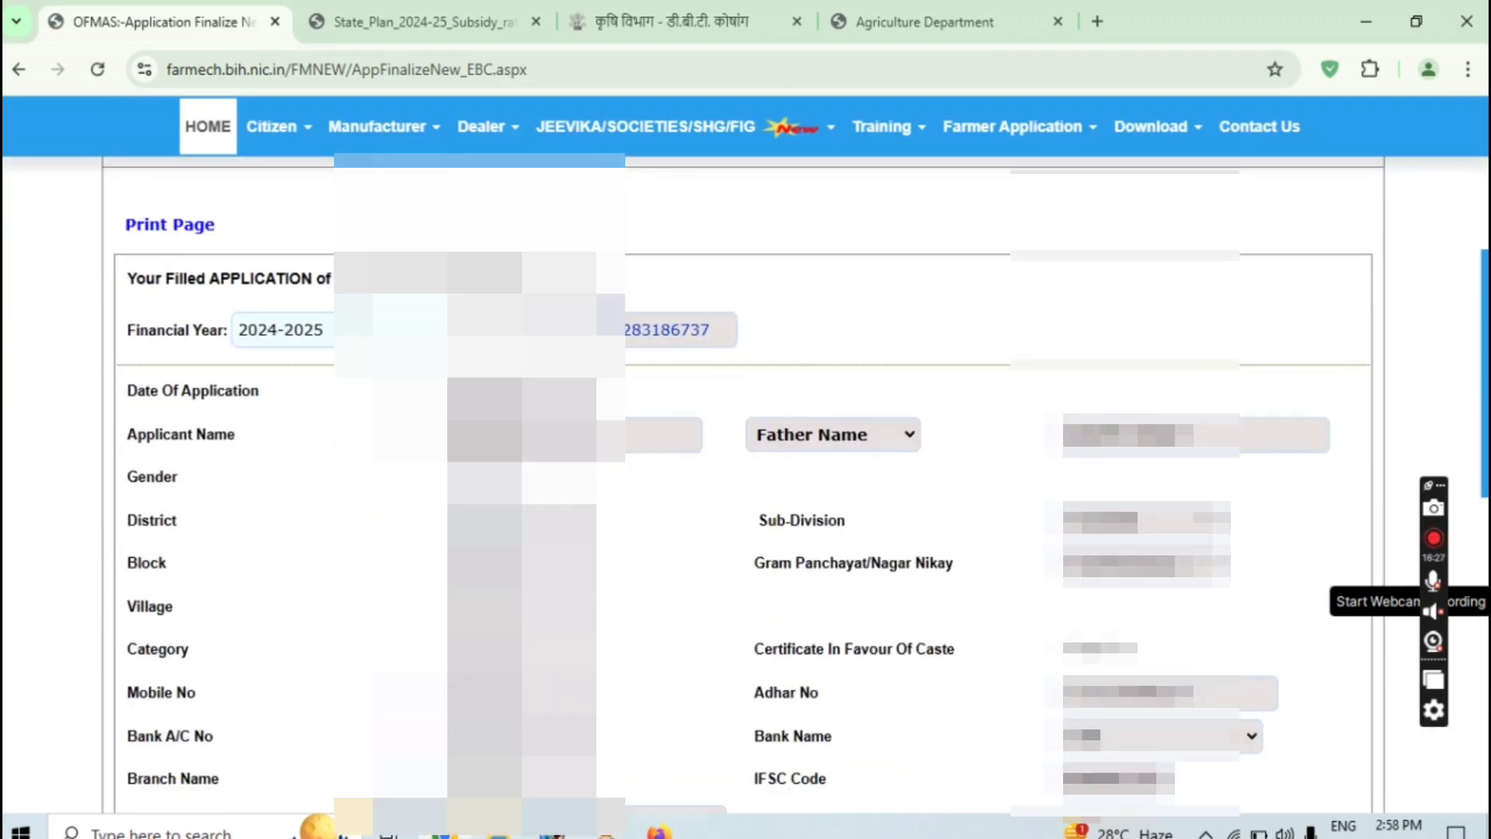
left_click_drag(146, 243, 522, 233)
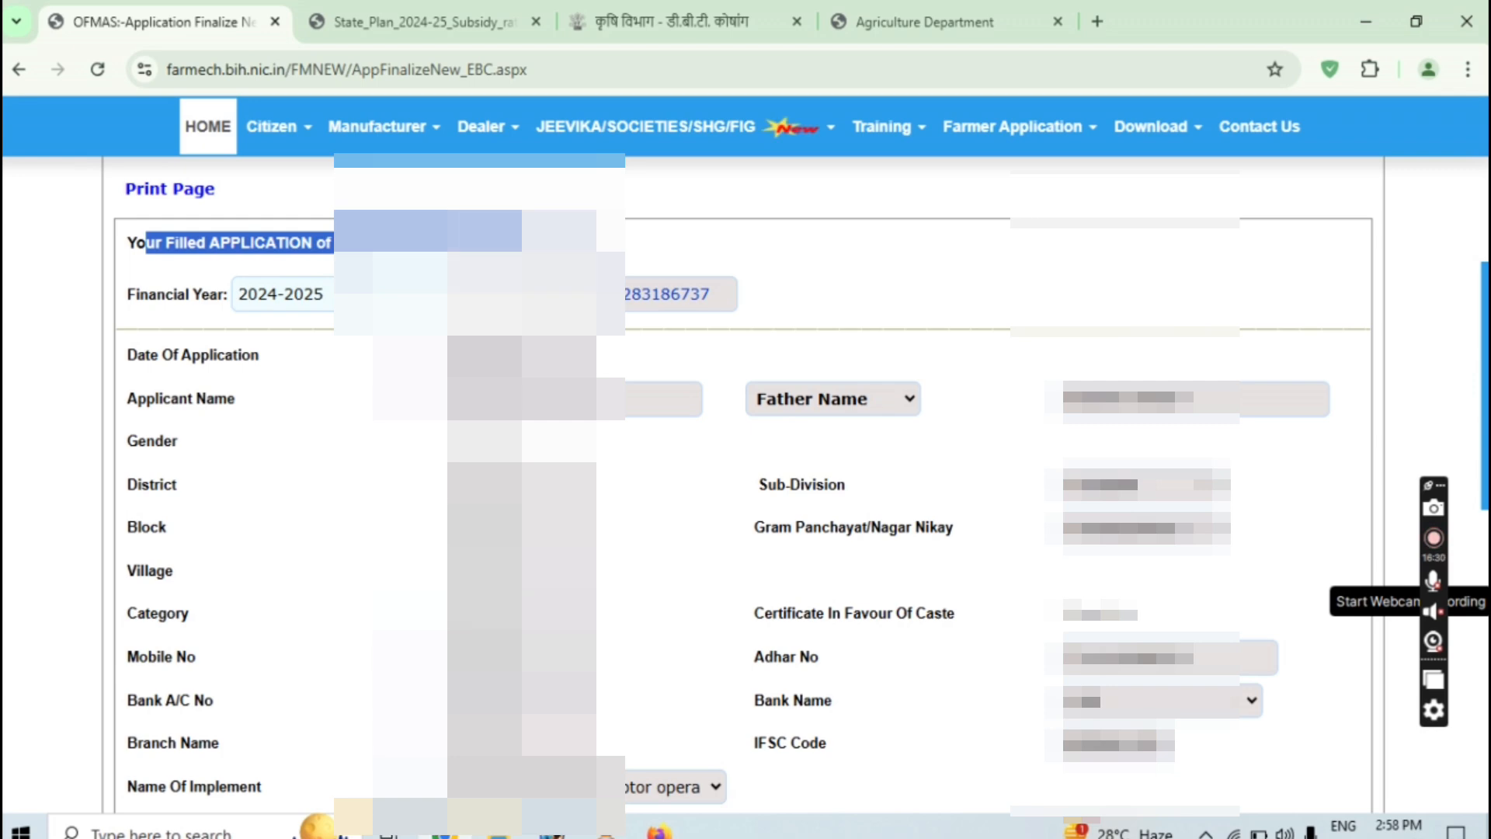
scroll(746, 494, "down", 5)
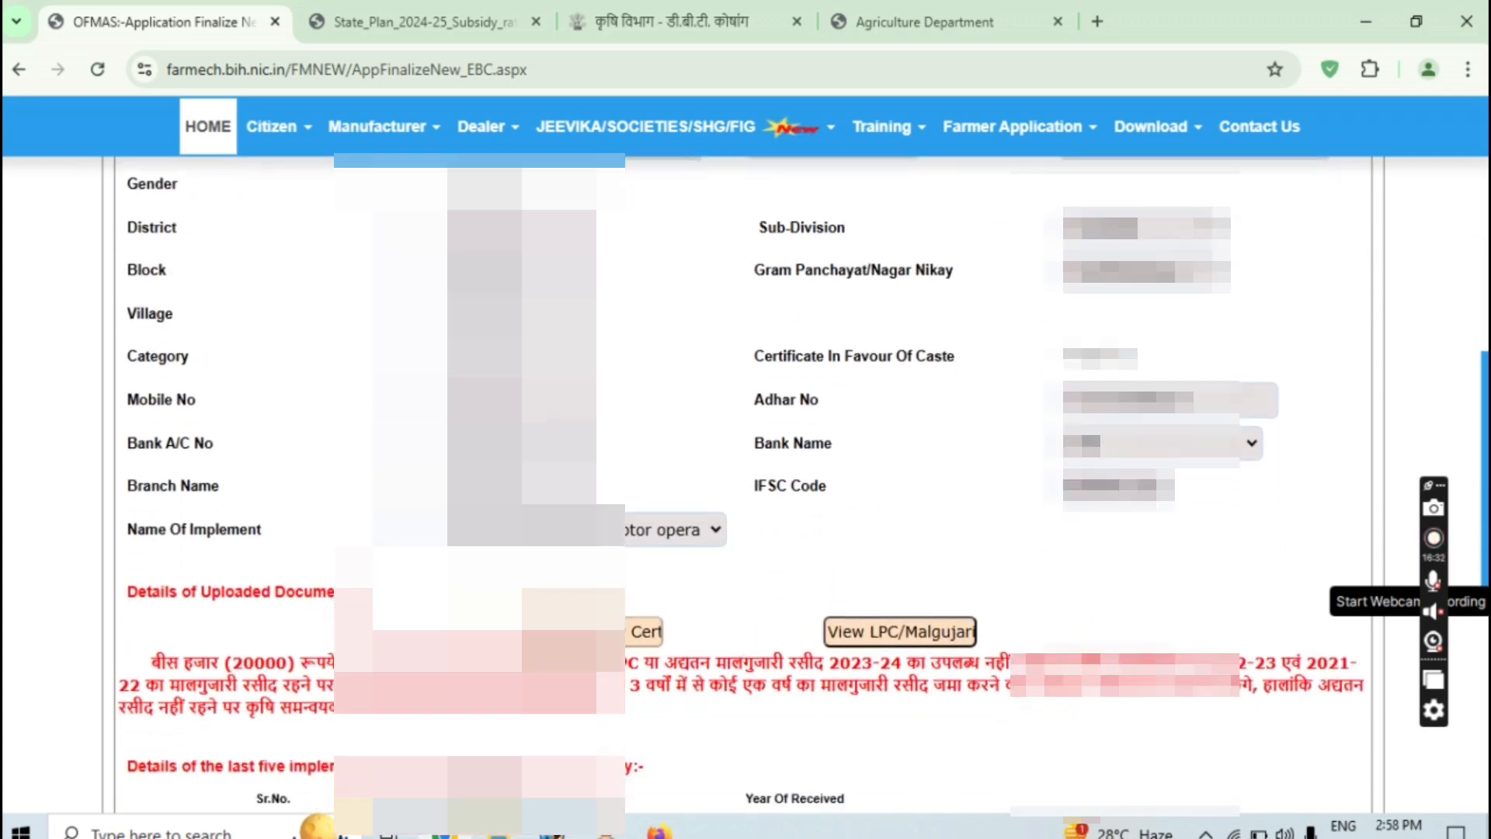
scroll(746, 494, "down", 5)
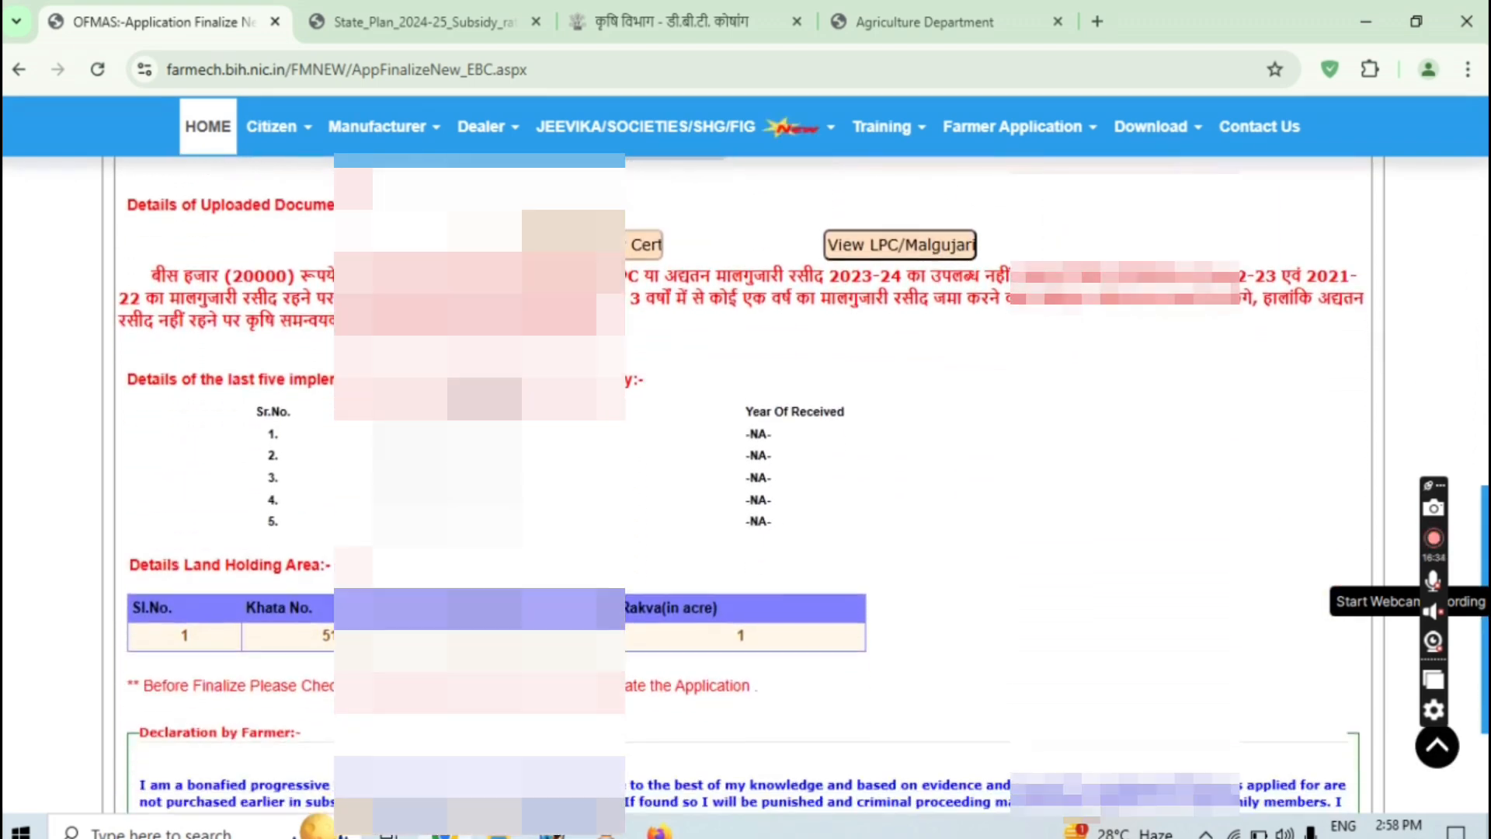
scroll(746, 494, "down", 2)
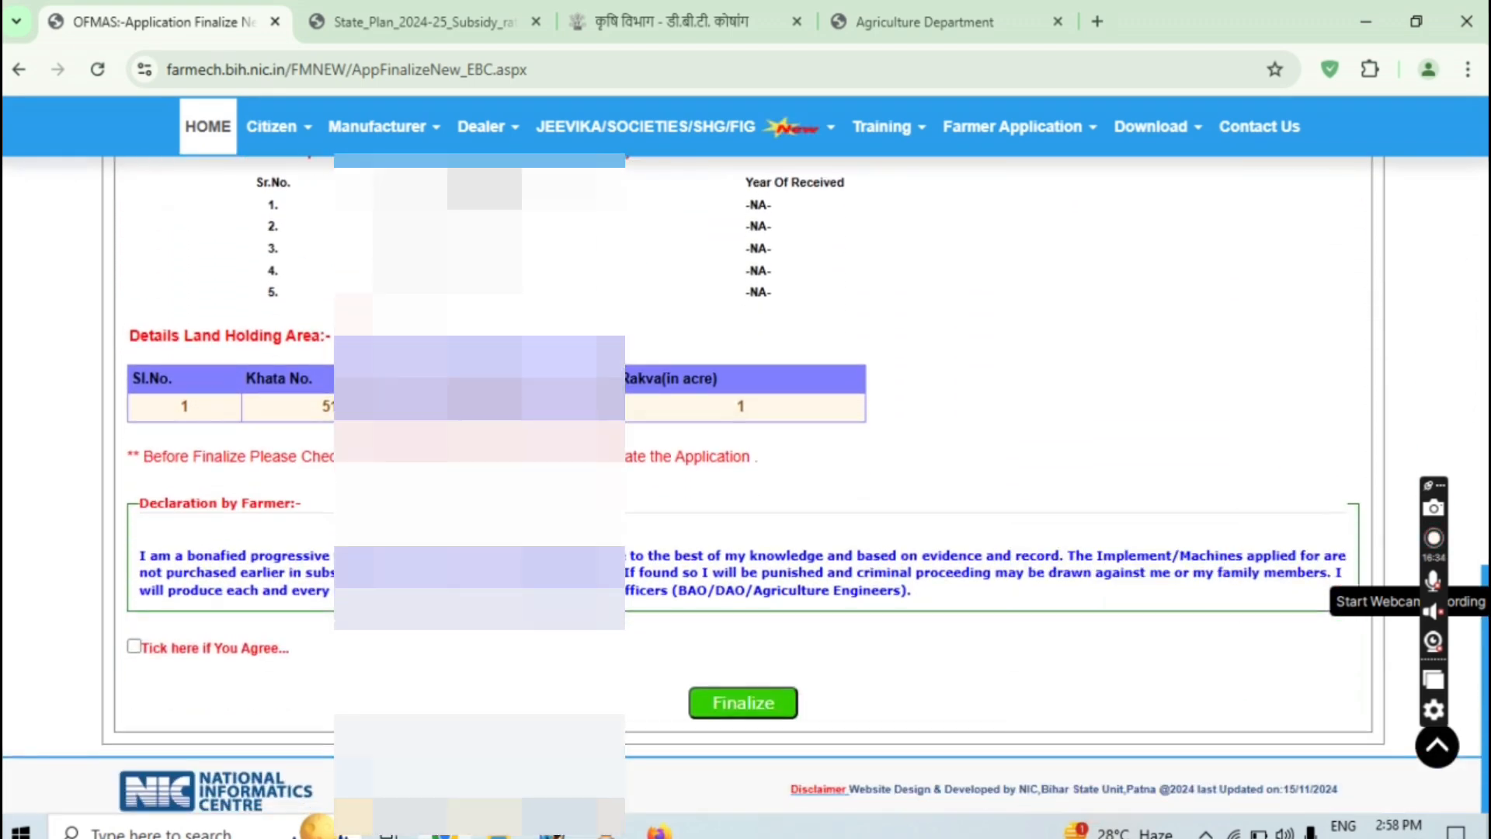
left_click(133, 647)
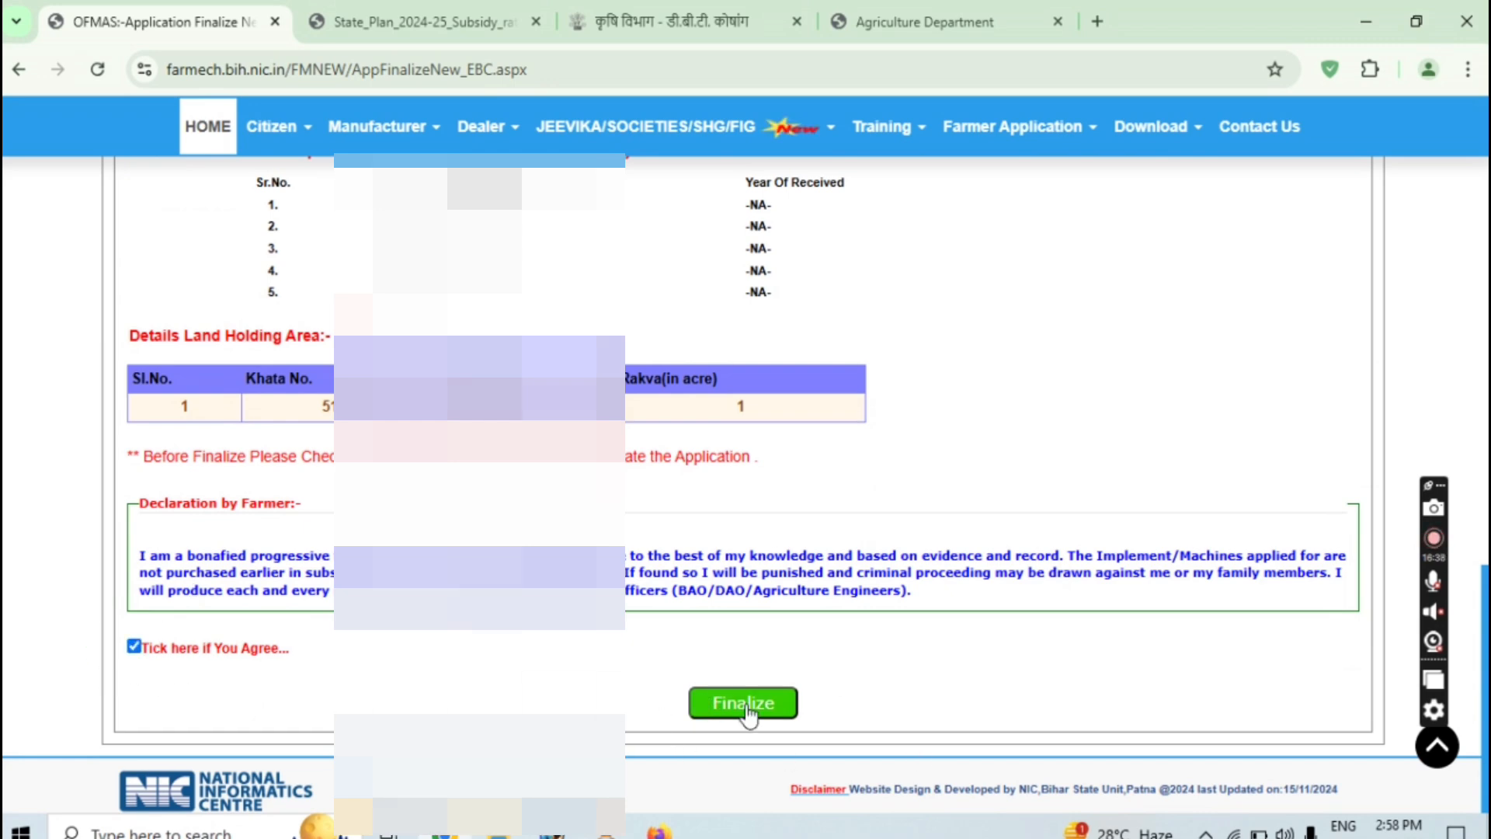
left_click(777, 706)
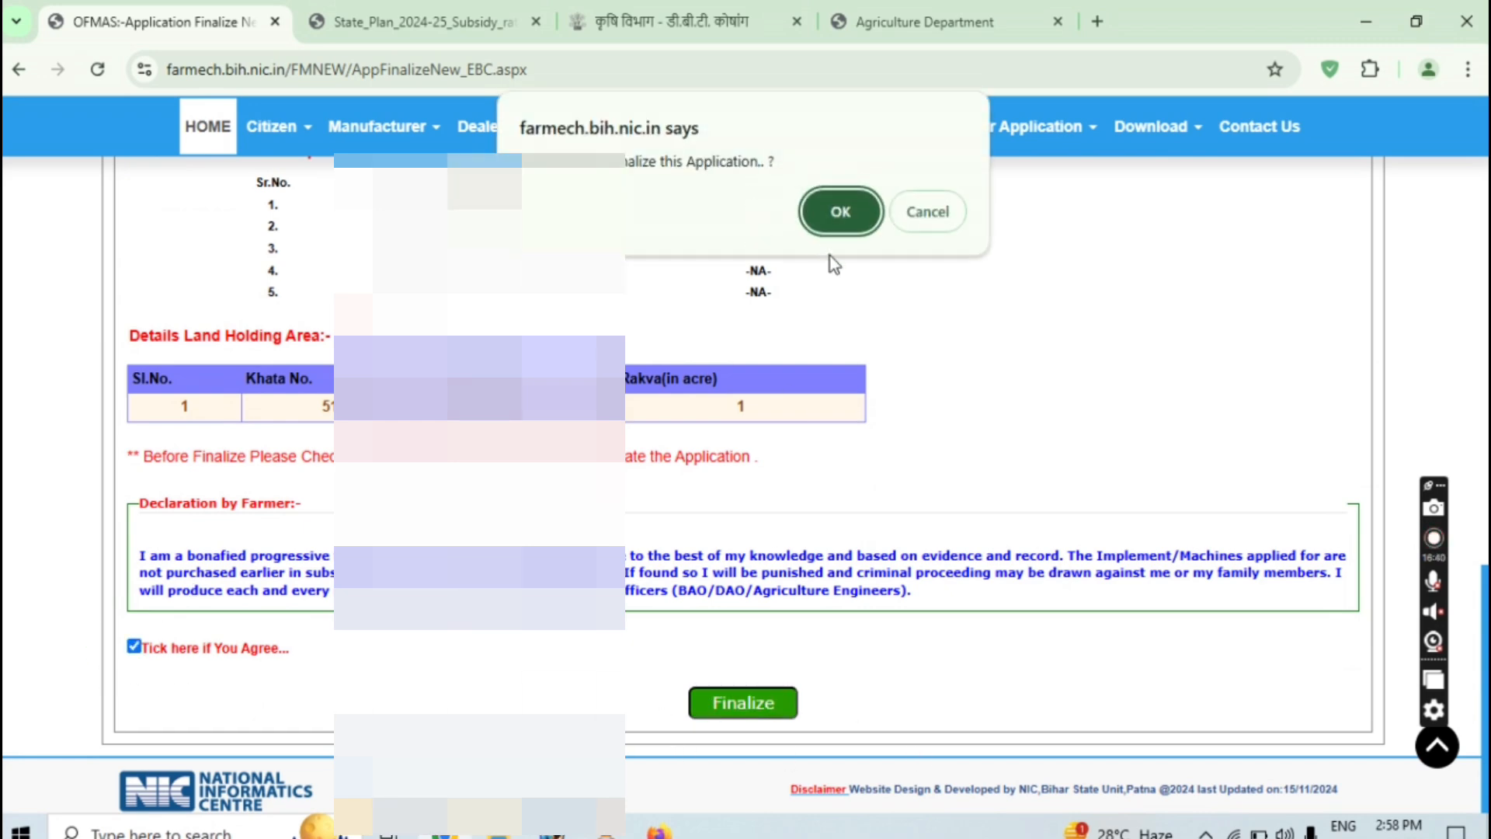
left_click(837, 212)
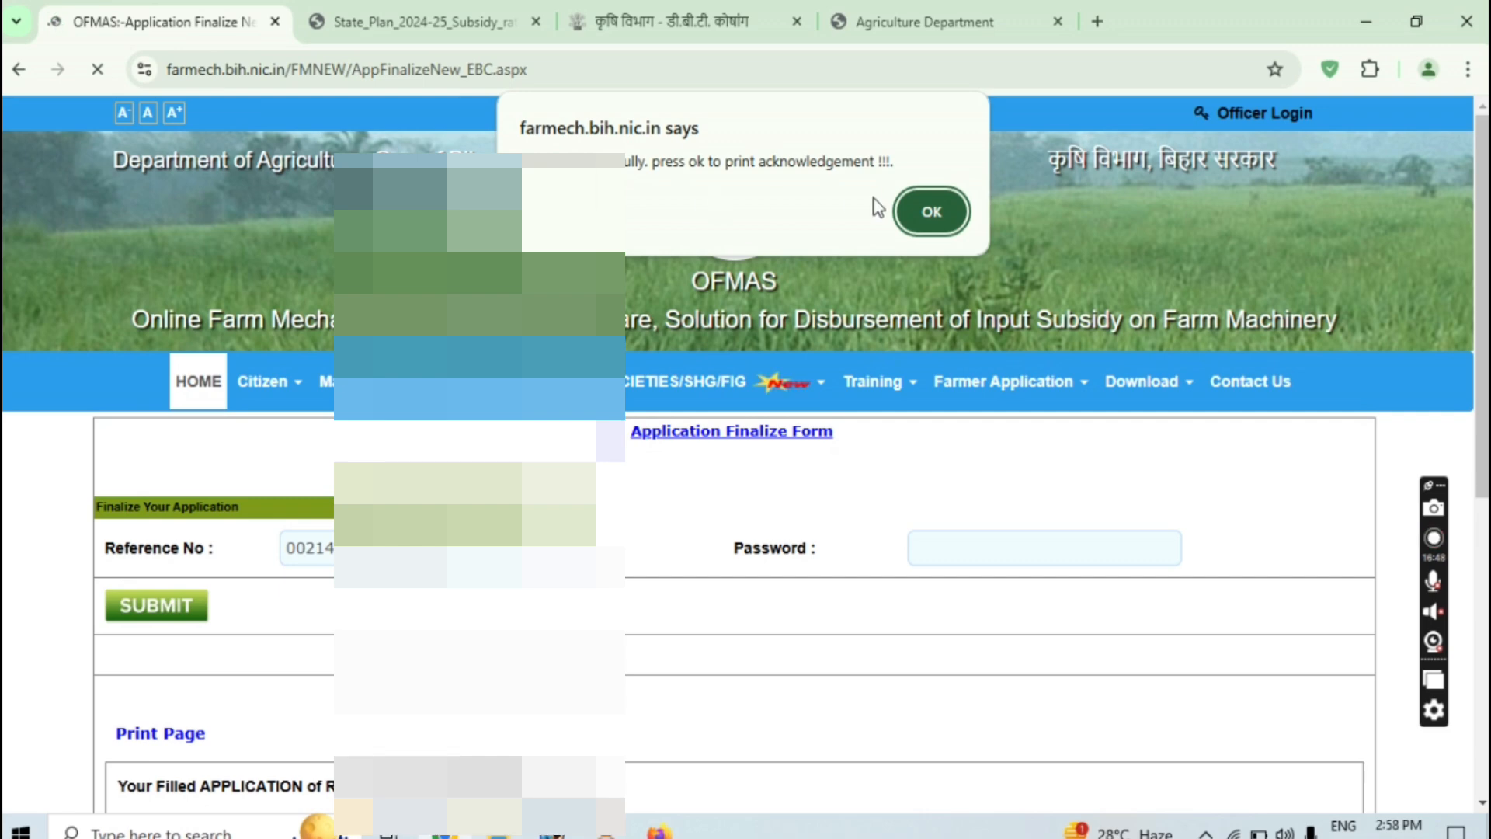
Step: Open the acknowledgement receipt full-screen and select its Registration ID
left_click(930, 211)
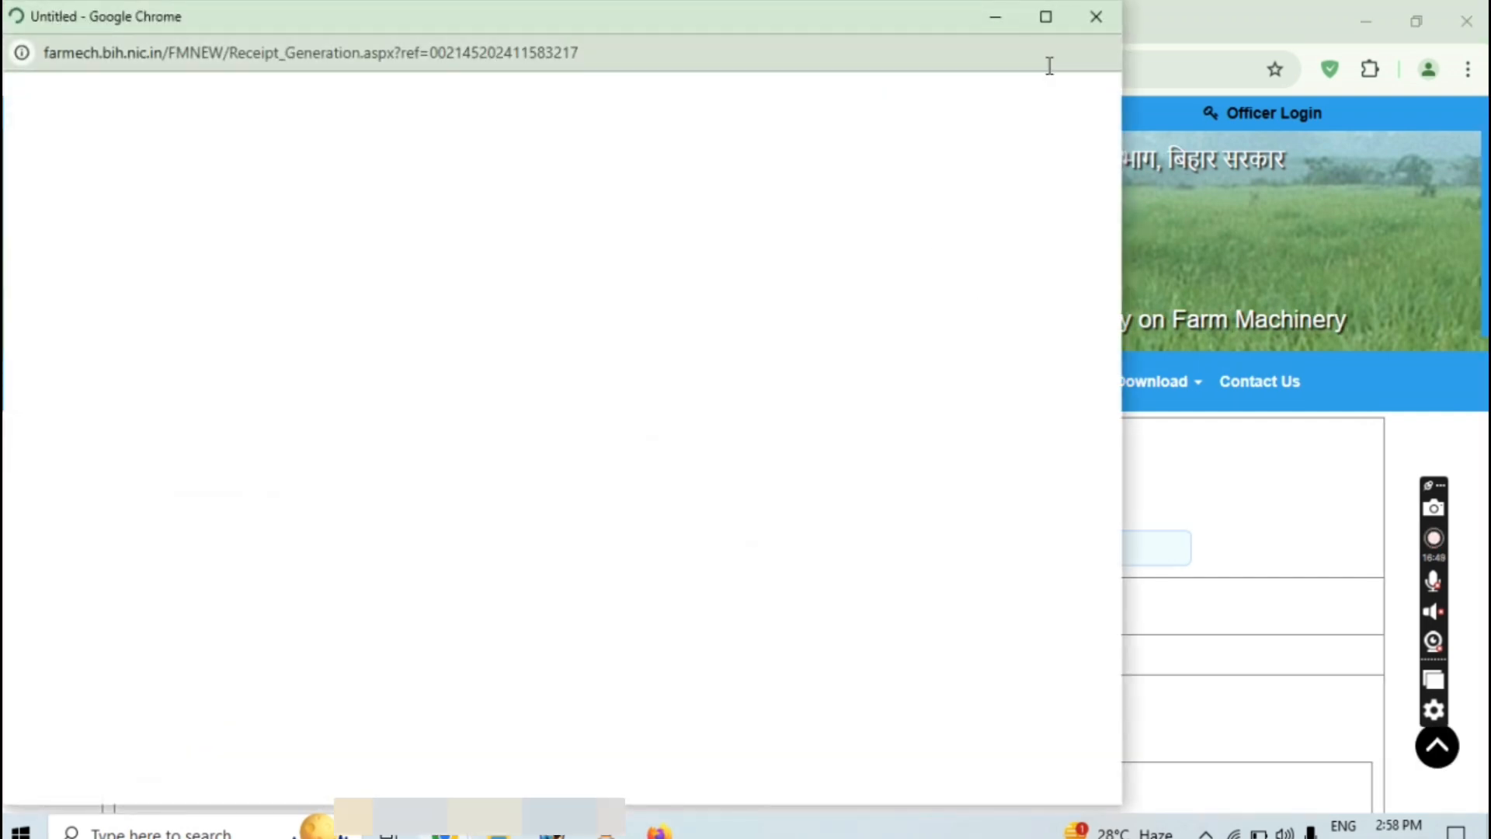
left_click(1035, 15)
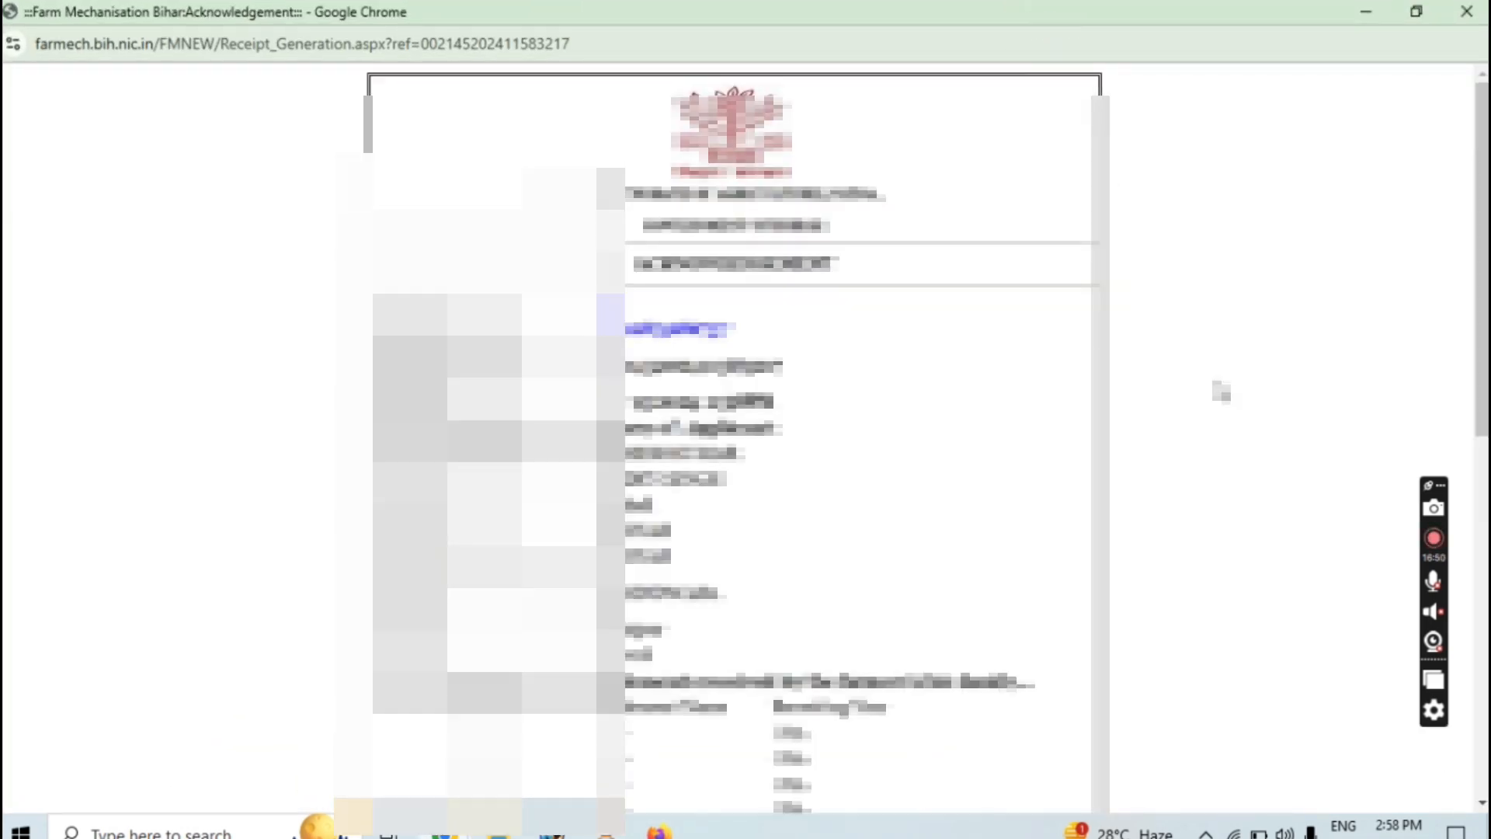
left_click_drag(579, 321, 786, 387)
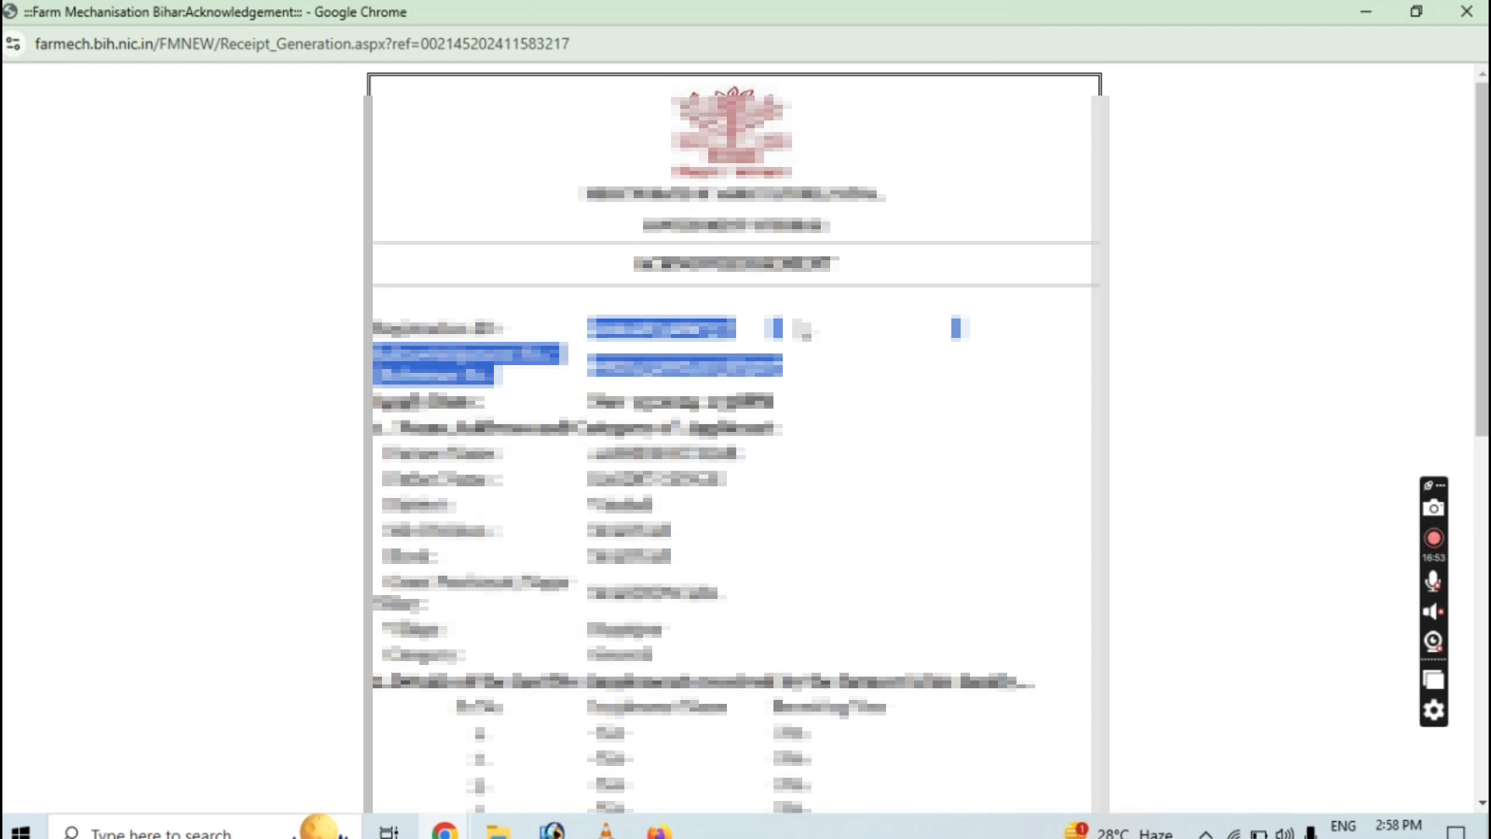
double_click(686, 331)
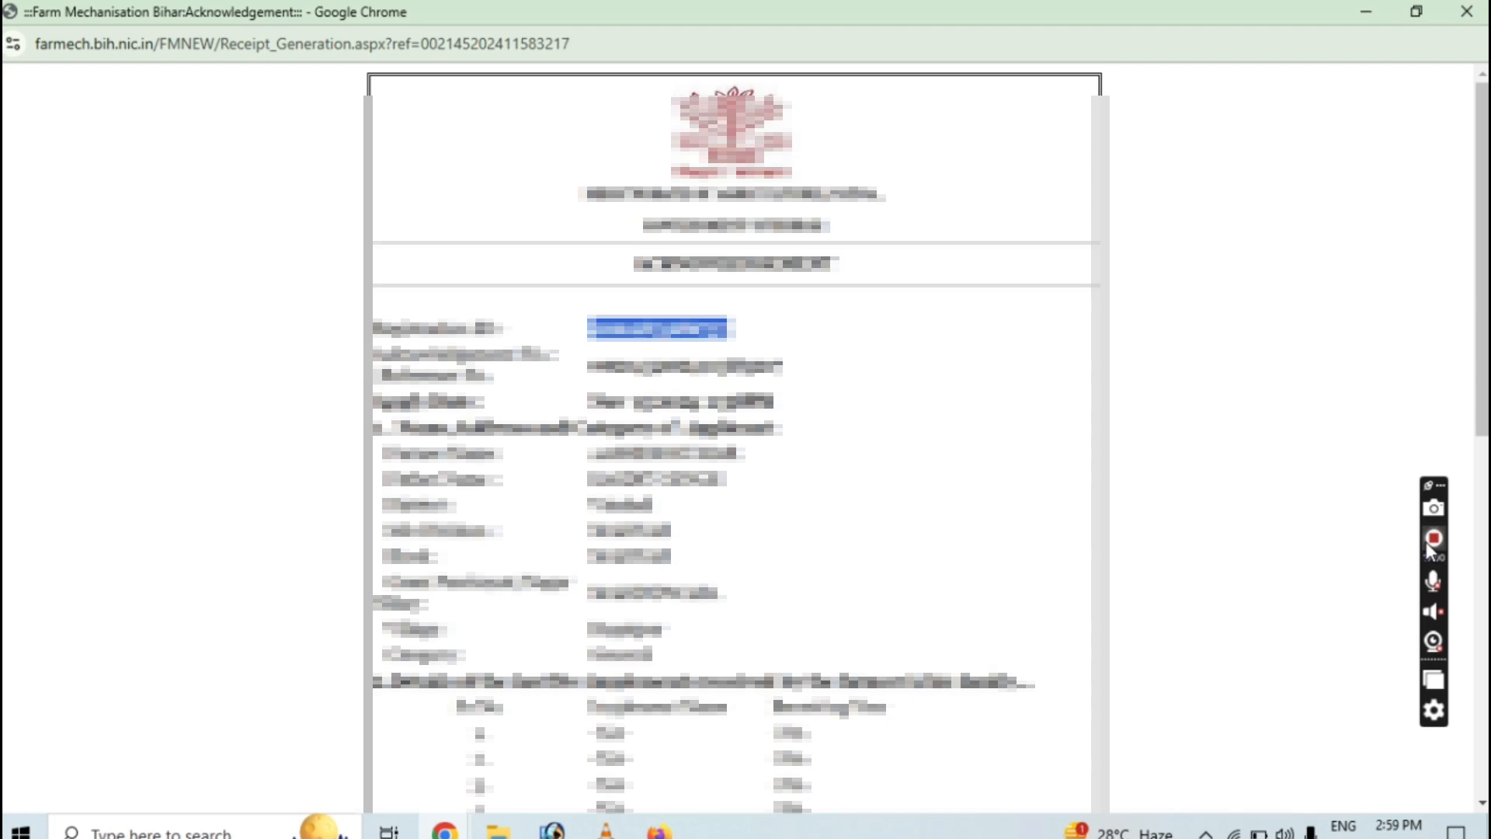
scroll(1465, 267, "down", 3)
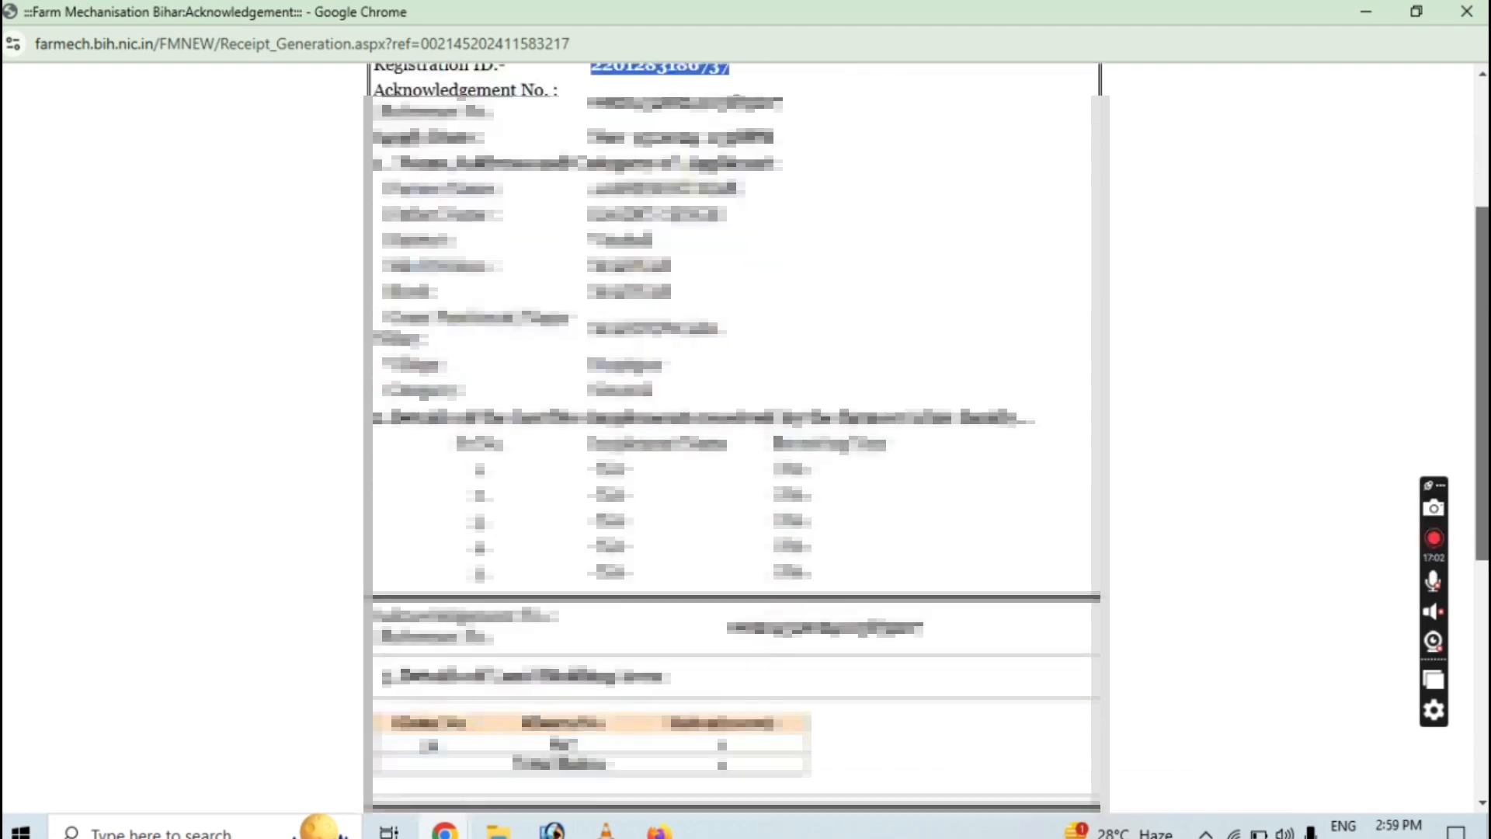